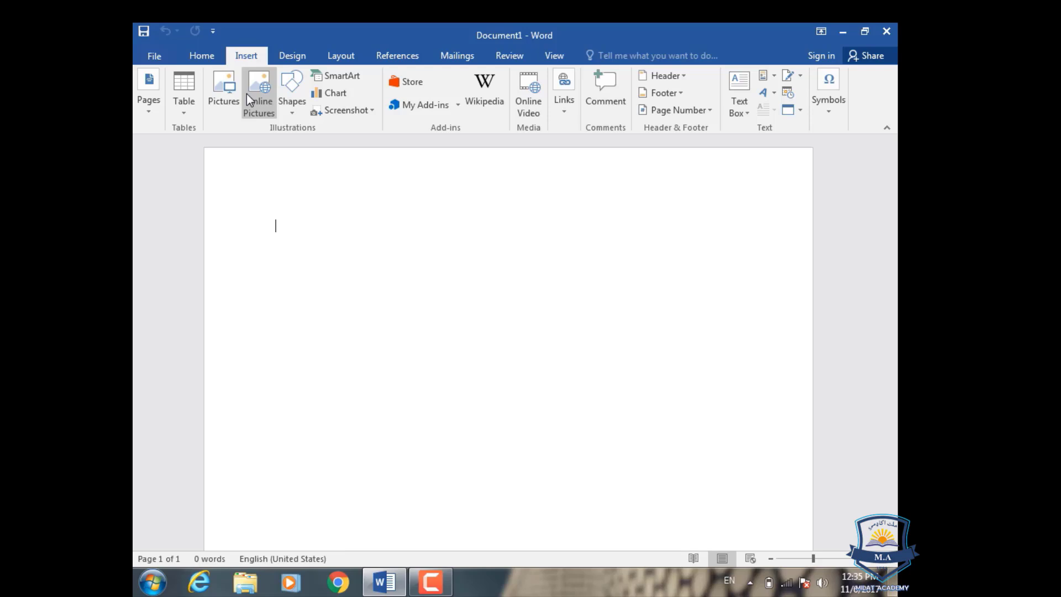
Step: Insert the Penguins.jpg picture from the Sample Pictures folder of the Pictures library
click(221, 96)
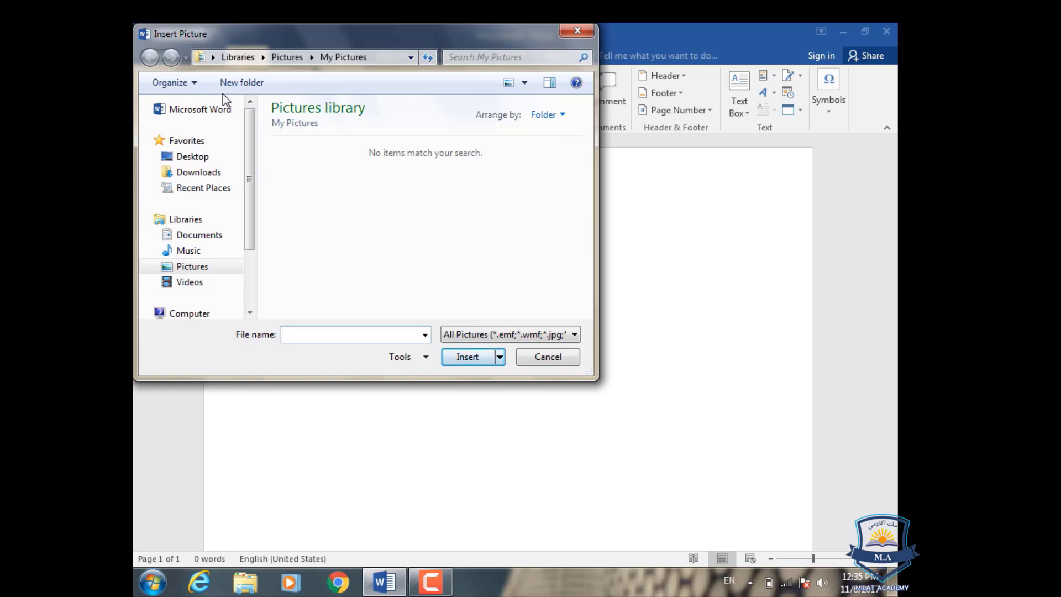
click(565, 29)
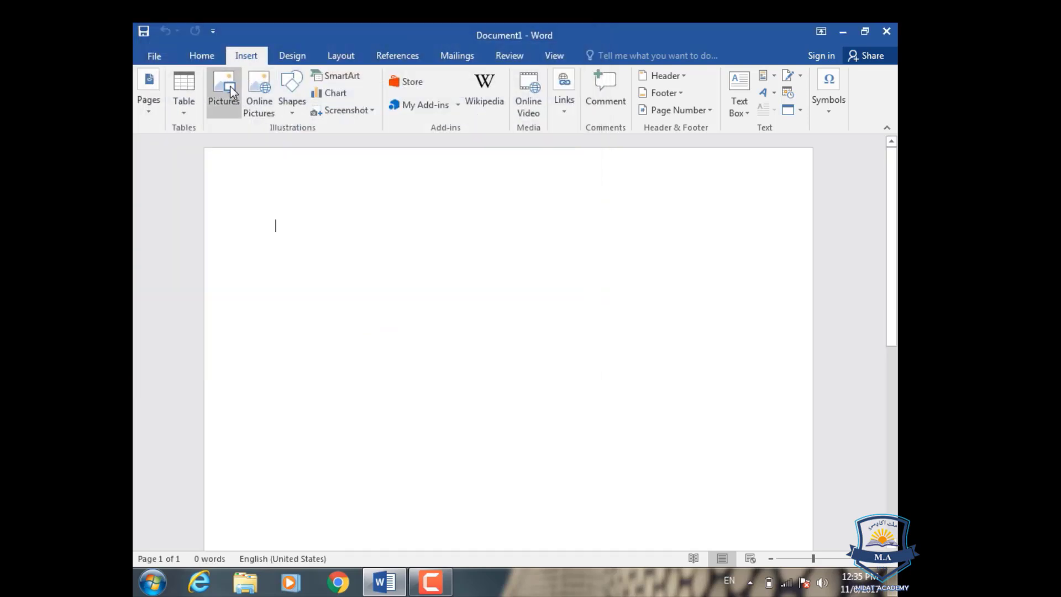
click(231, 93)
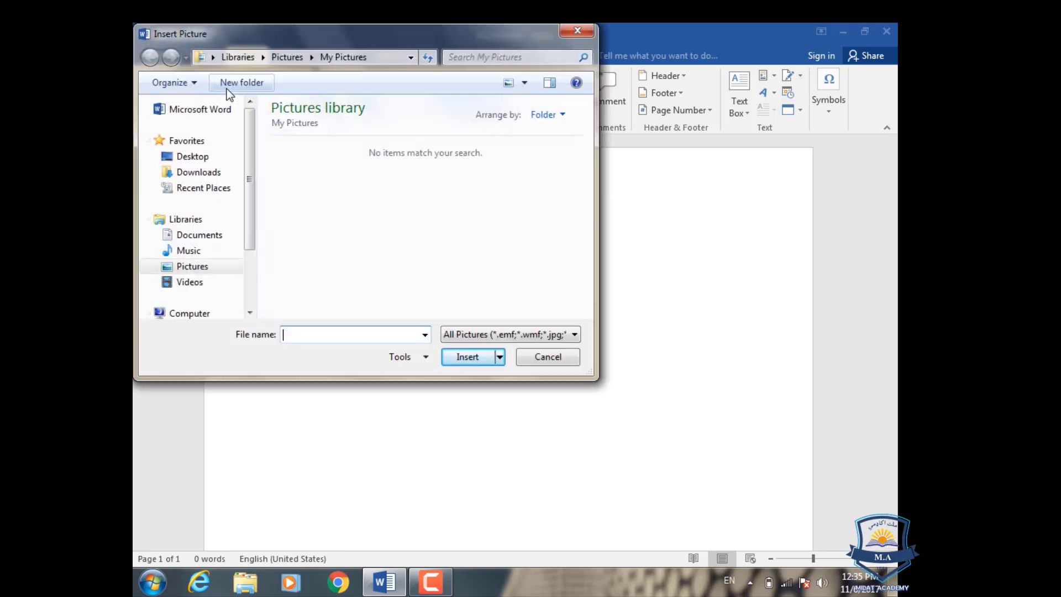
click(193, 266)
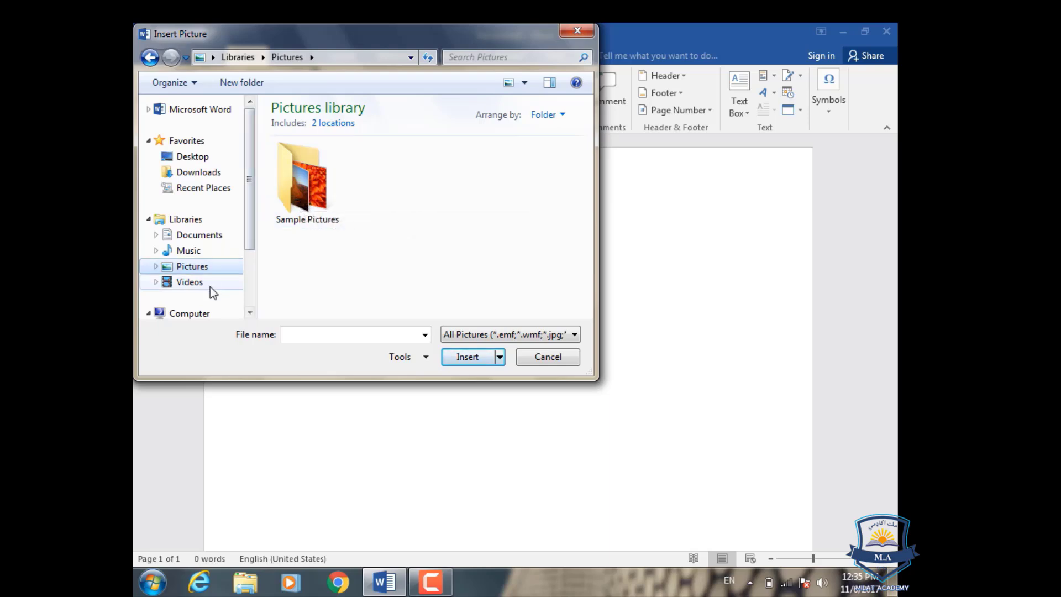
scroll(209, 289, down, 2)
click(206, 261)
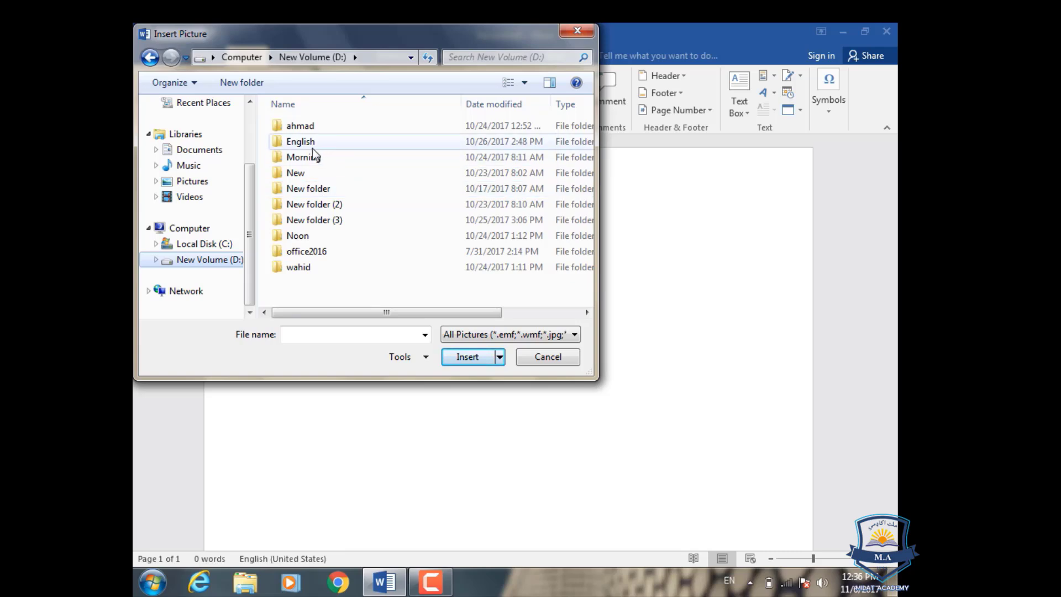
click(195, 185)
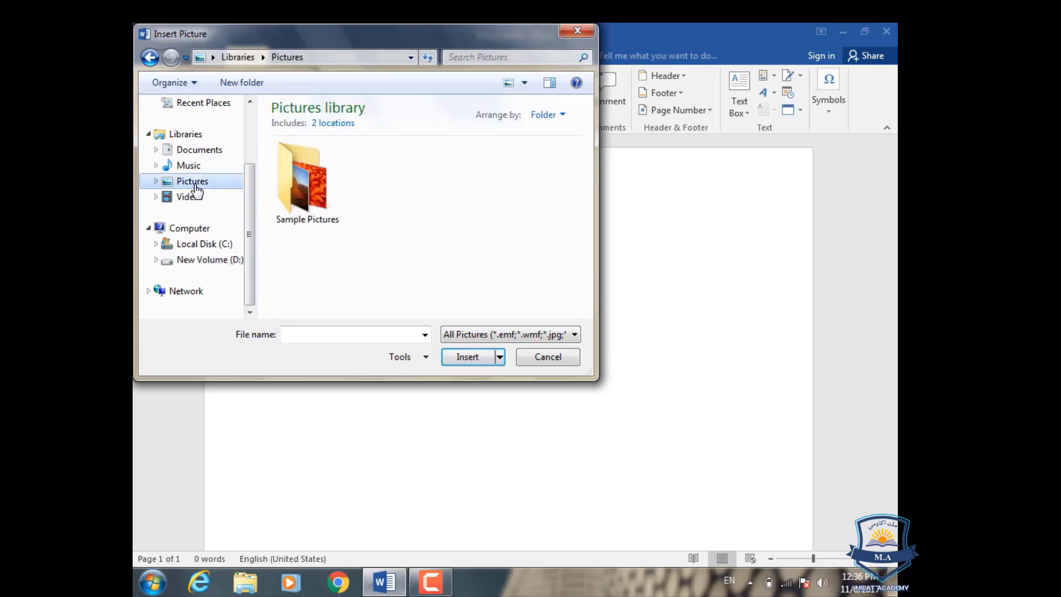
click(308, 190)
double_click(301, 193)
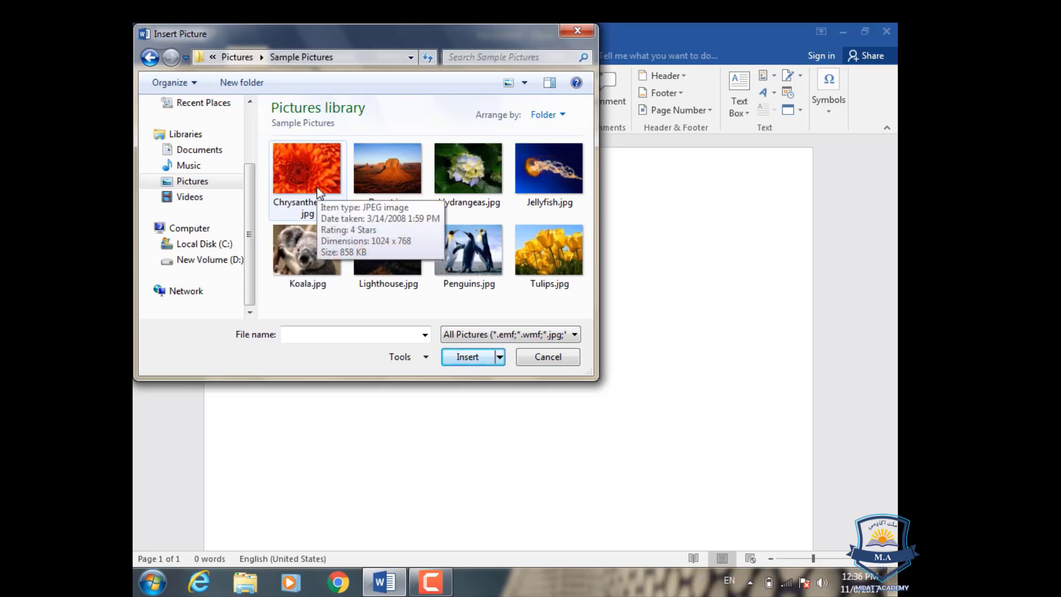
click(471, 246)
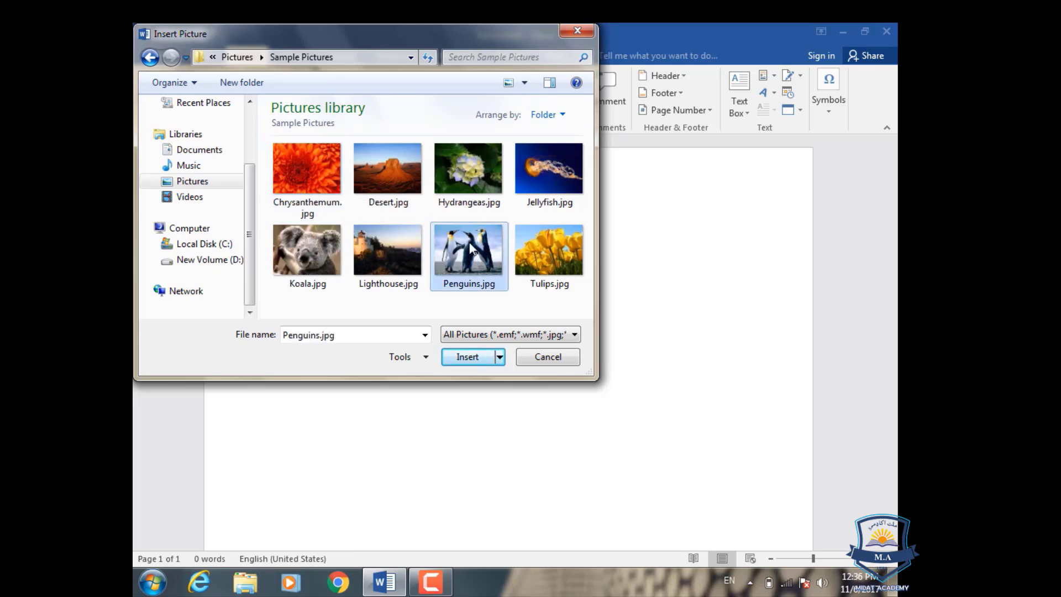
click(470, 360)
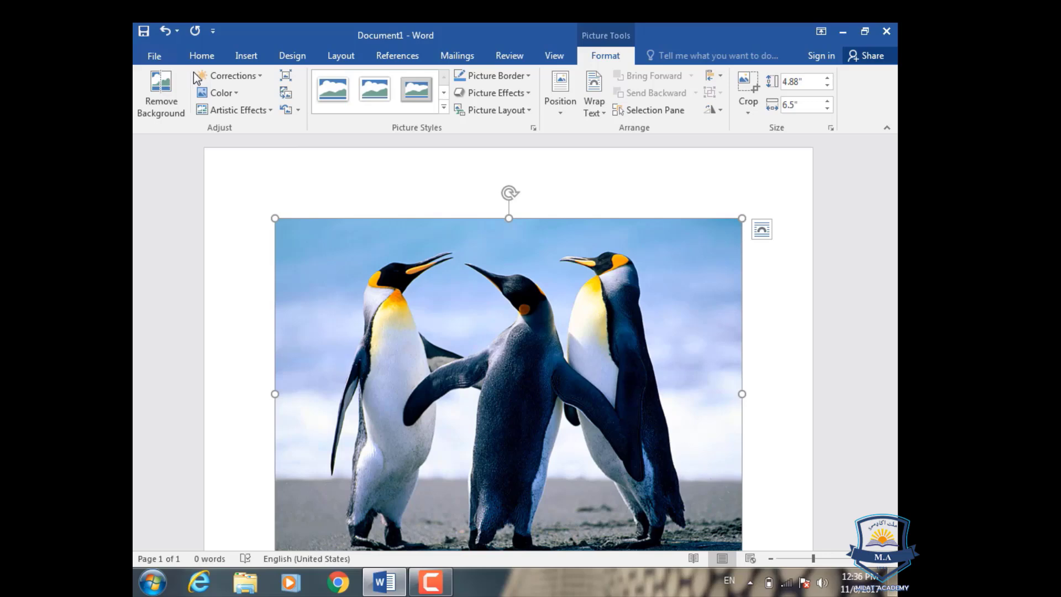
Step: Remove the picture's background and keep the changes, then reset the picture to its original state
click(161, 94)
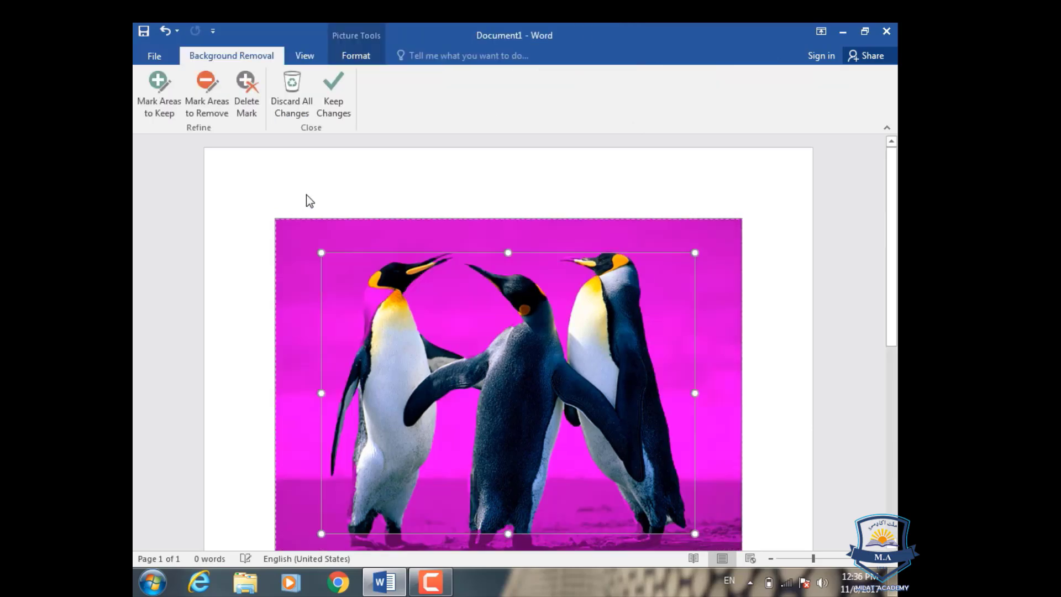
click(332, 103)
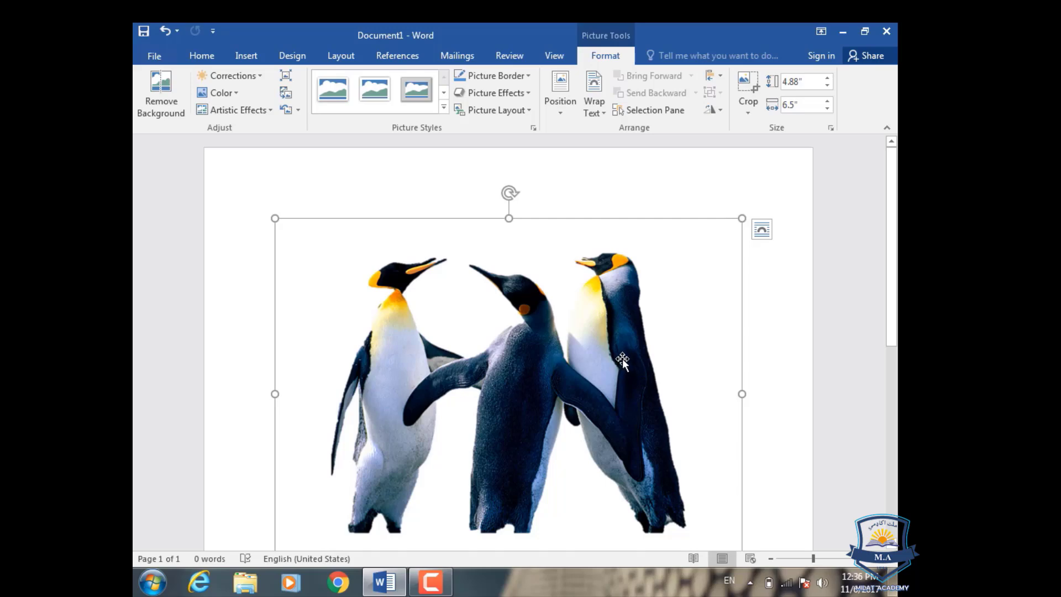
scroll(622, 358, down, 3)
scroll(622, 358, up, 3)
click(286, 111)
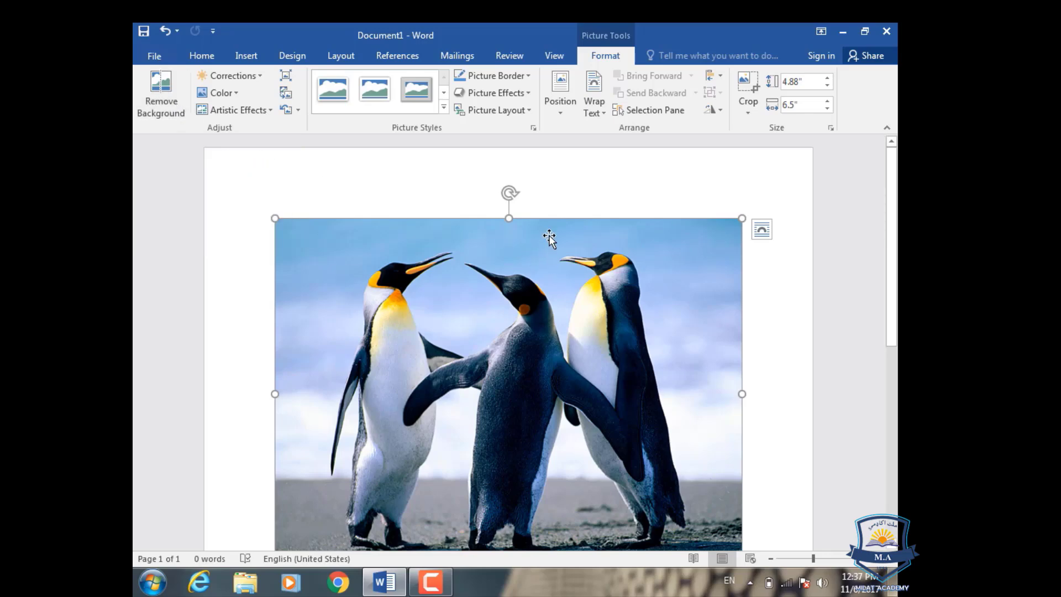
Step: Resize the picture with its handles to about 4.04" high by 6.27" wide
scroll(635, 331, down, 3)
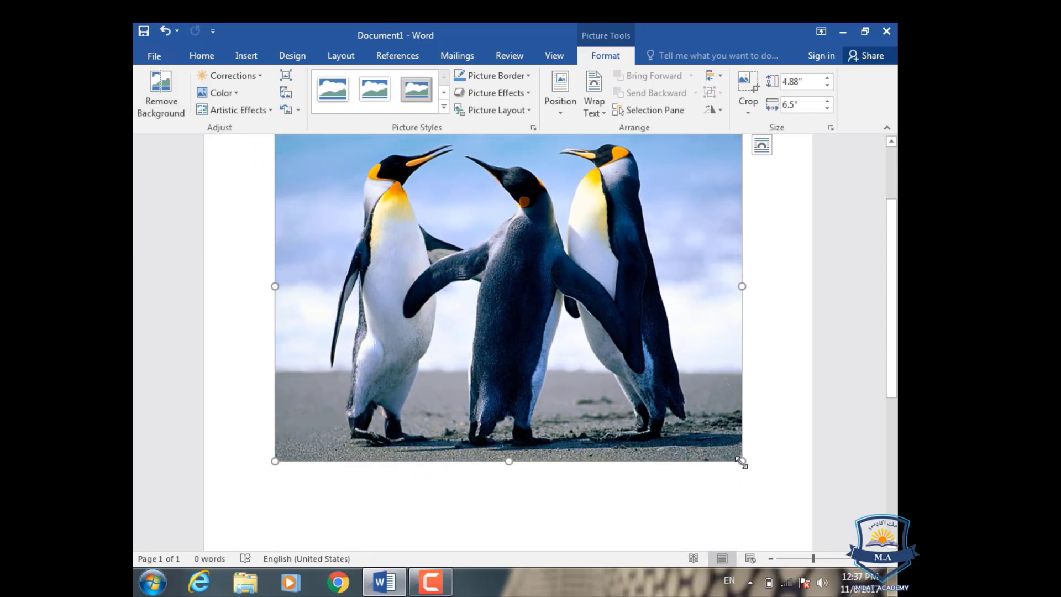
drag(741, 461, 699, 453)
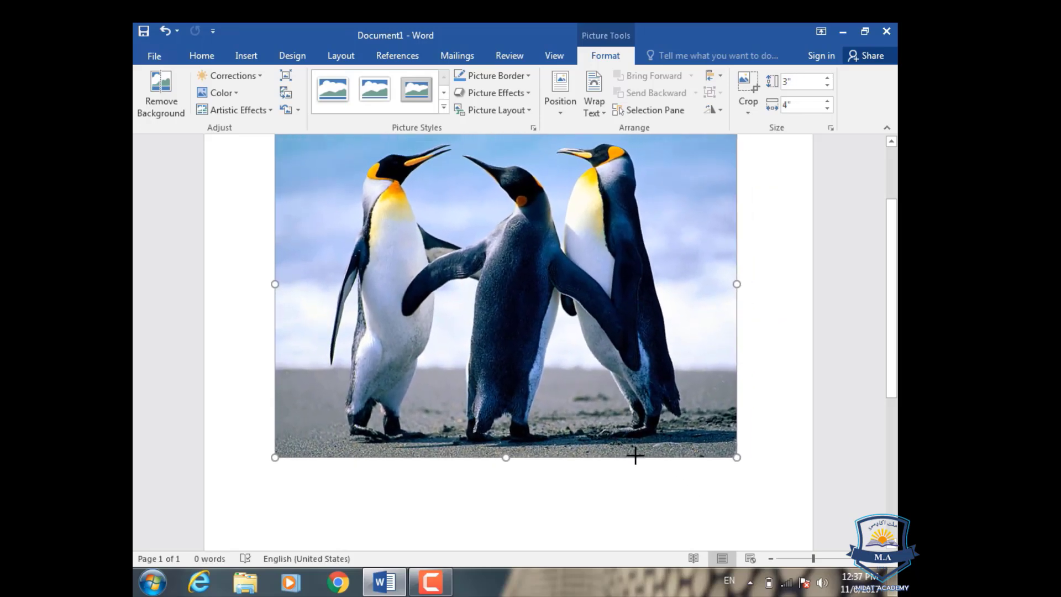
drag(504, 455, 502, 327)
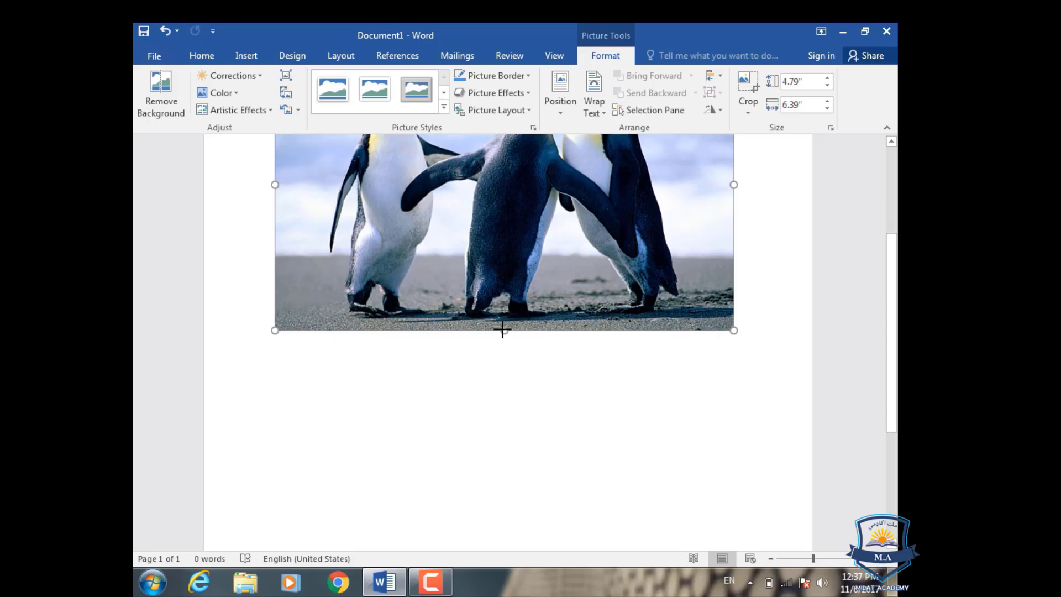
scroll(503, 327, up, 3)
scroll(502, 330, up, 2)
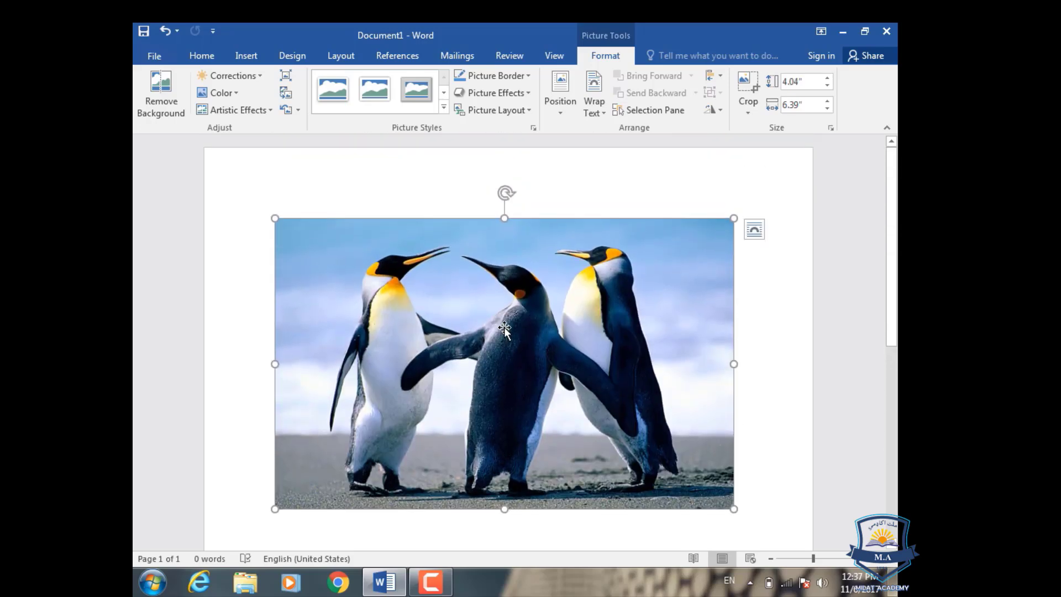
mouse_move(276, 363)
mouse_down()
mouse_move(263, 363)
mouse_move(282, 362)
mouse_up()
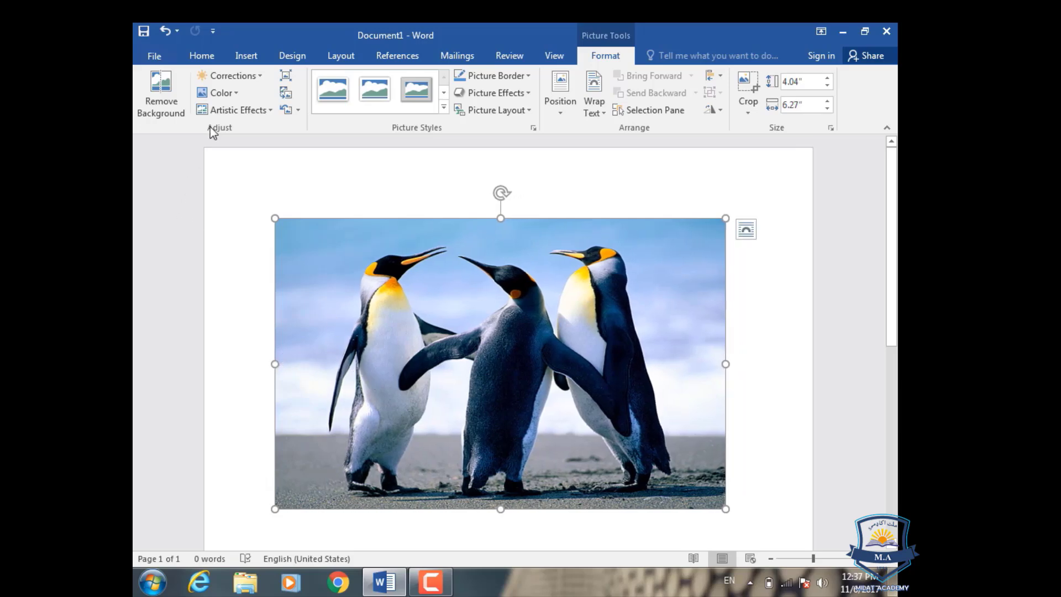
Step: Try two brightness/contrast correction presets on the picture, then reset the picture
click(245, 81)
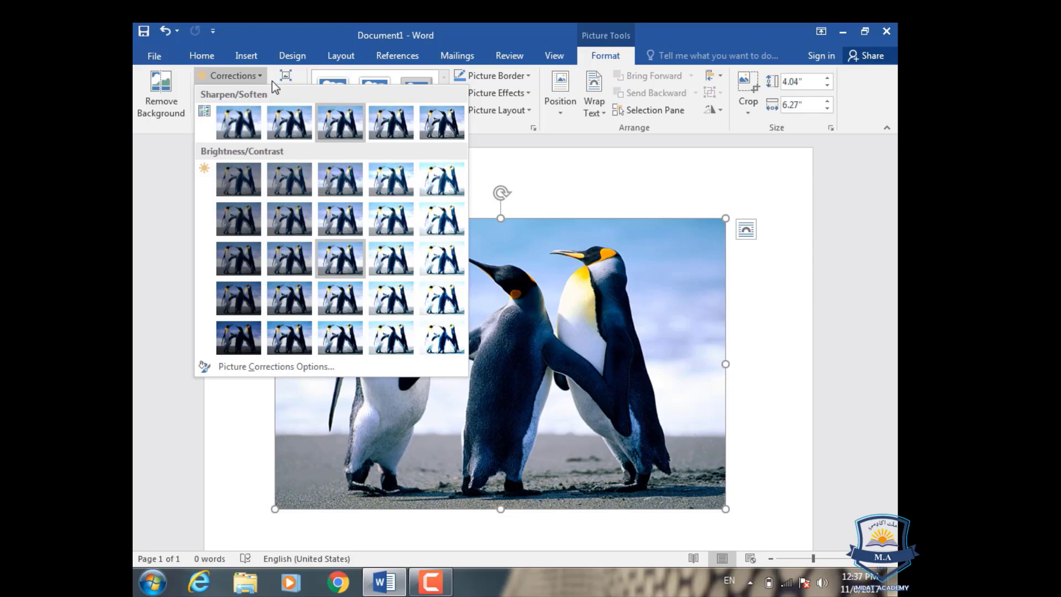
click(238, 177)
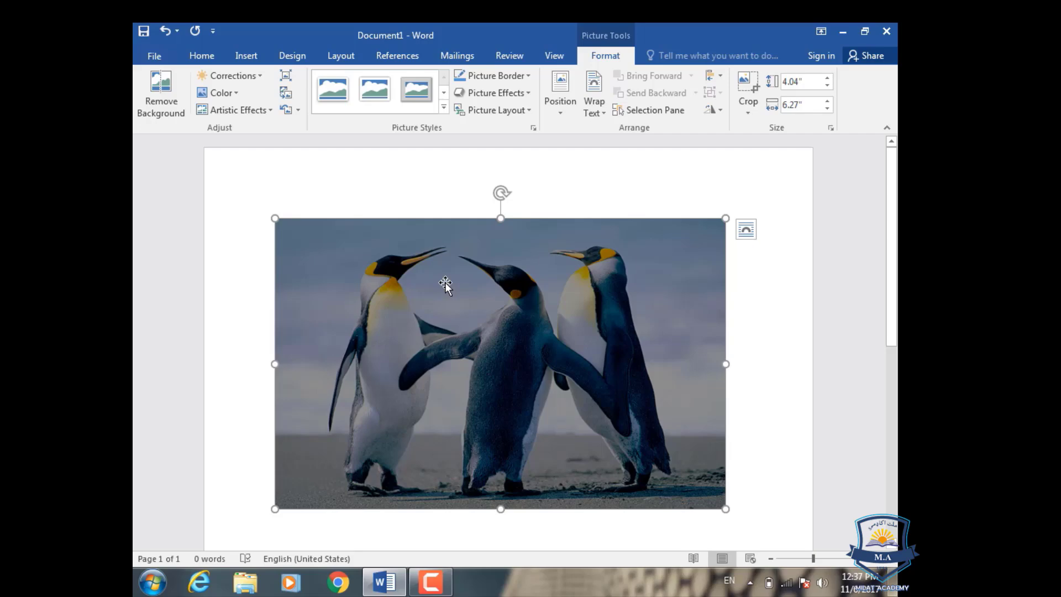
click(256, 75)
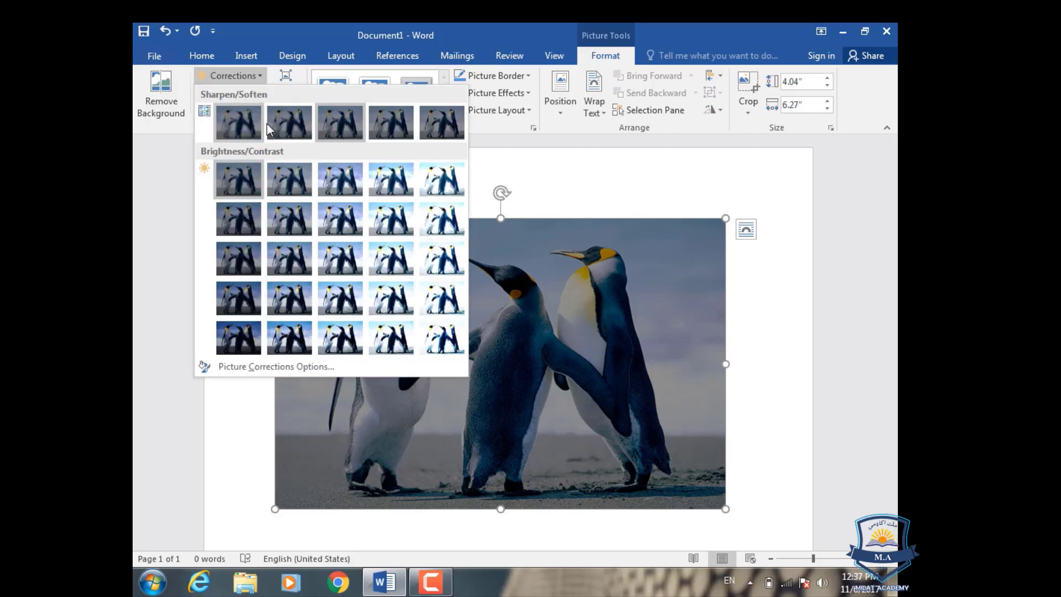
click(387, 182)
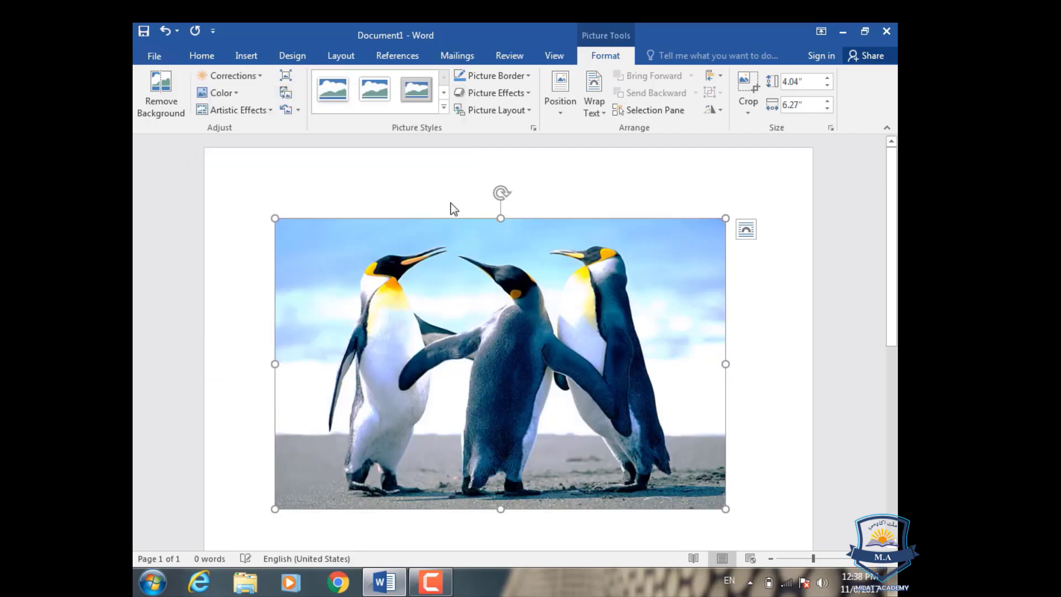
click(286, 110)
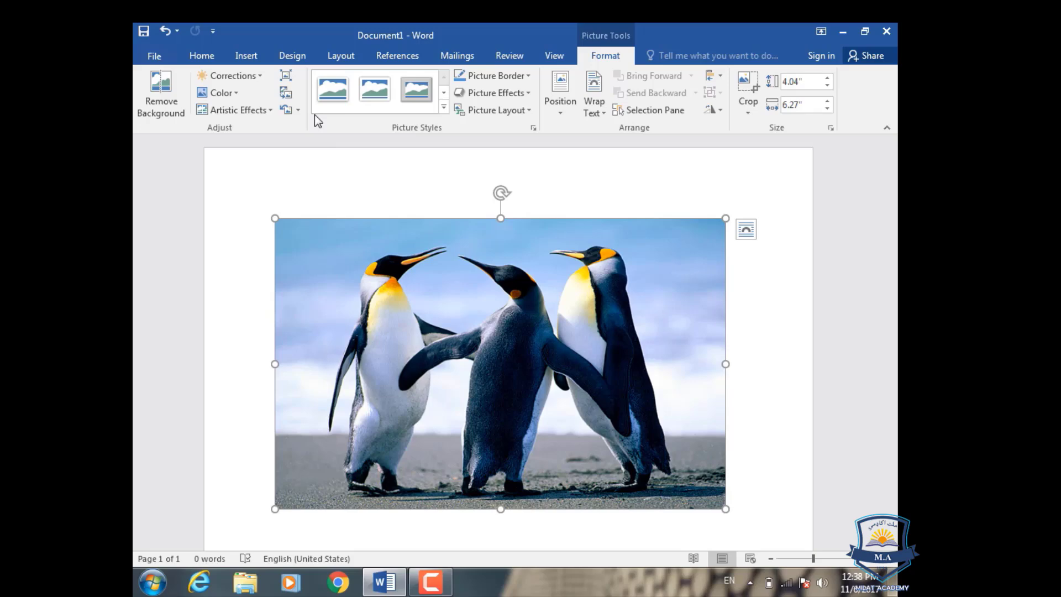
Step: Recolor the picture with a sepia preset, then switch it to a grayscale recolor preset
click(234, 92)
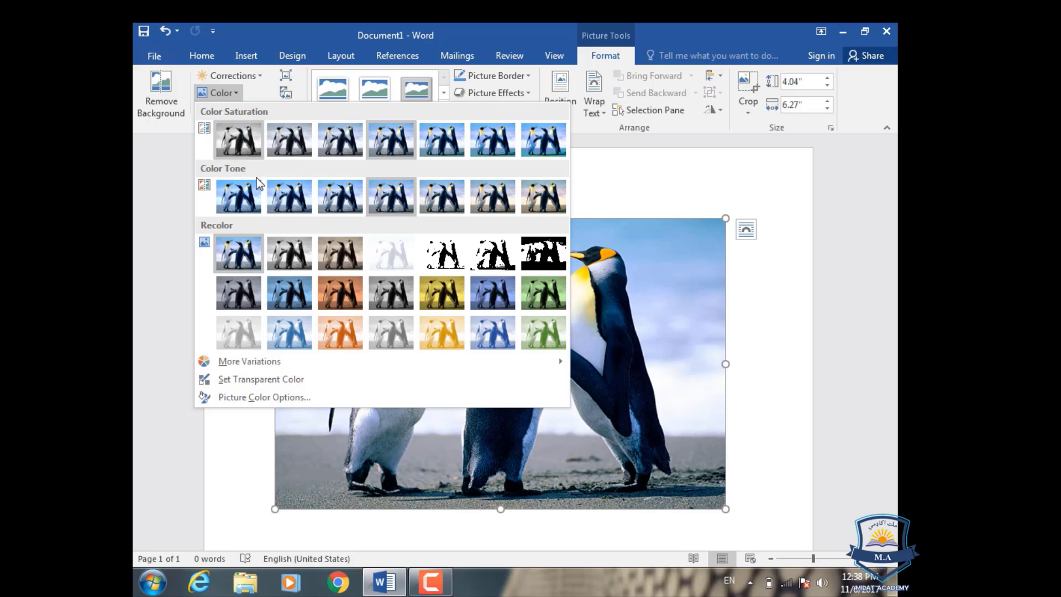
click(340, 253)
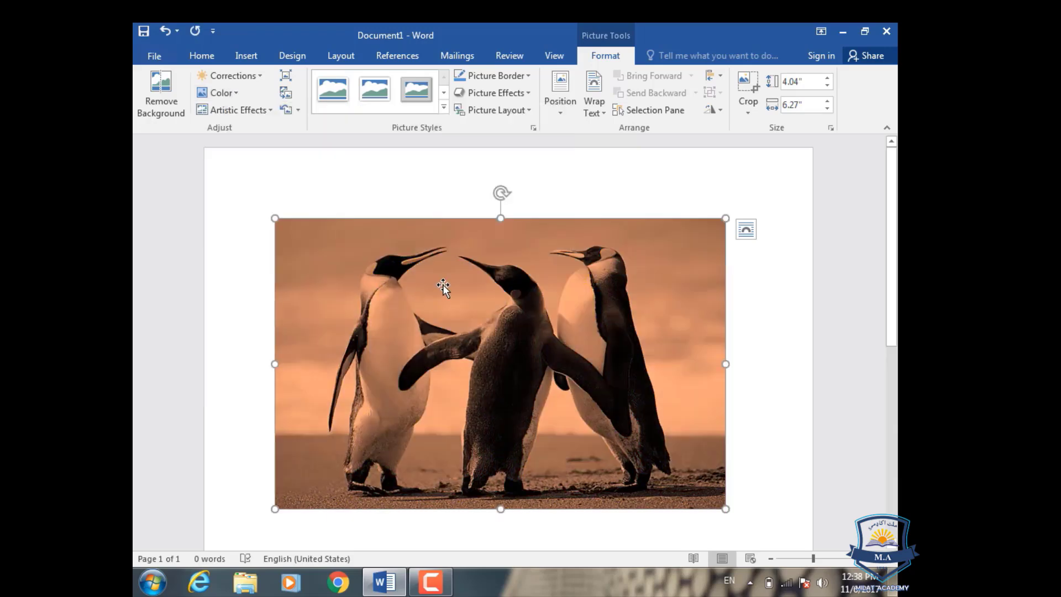
click(231, 94)
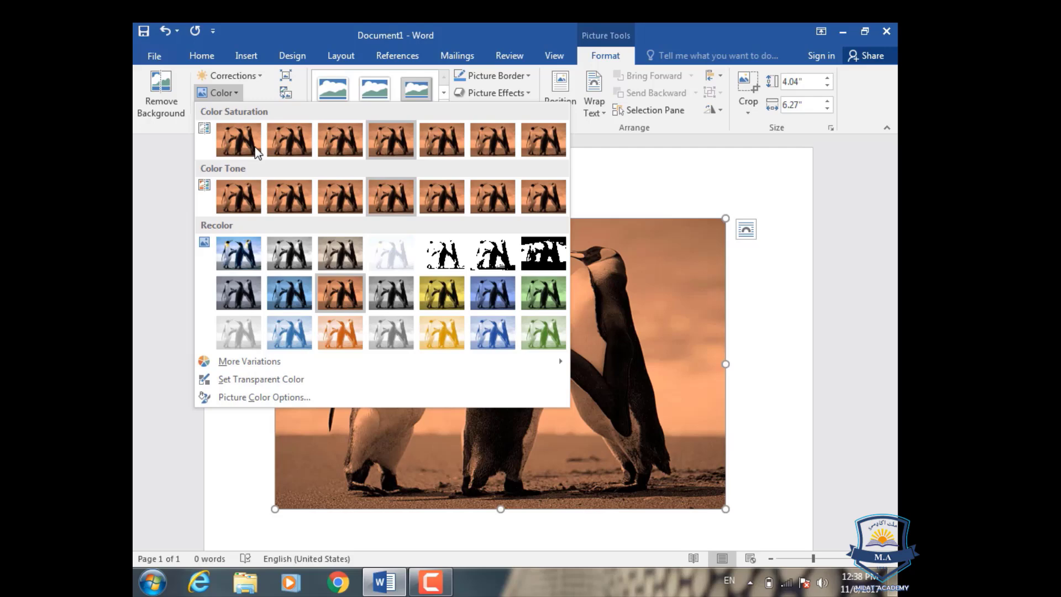
click(396, 304)
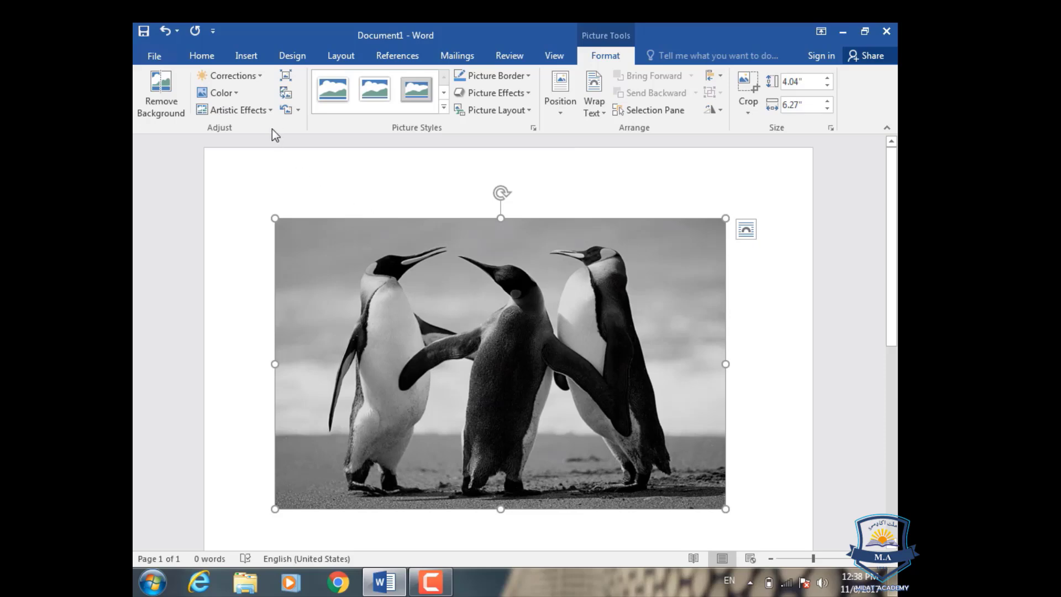
Step: Apply a grid-style artistic effect to the picture, then replace it with a glass-style artistic effect
click(274, 112)
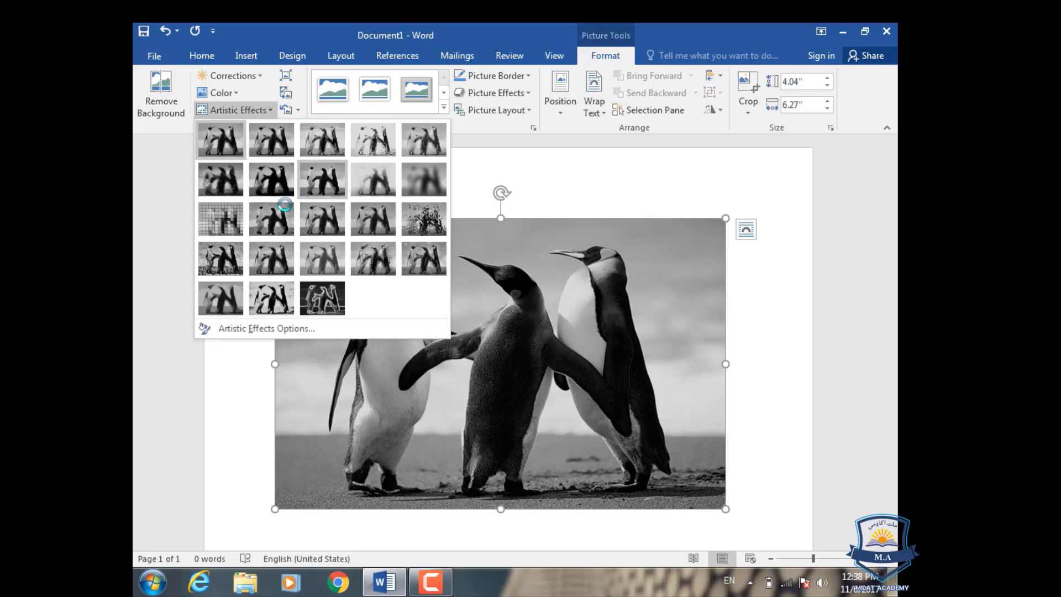
click(226, 221)
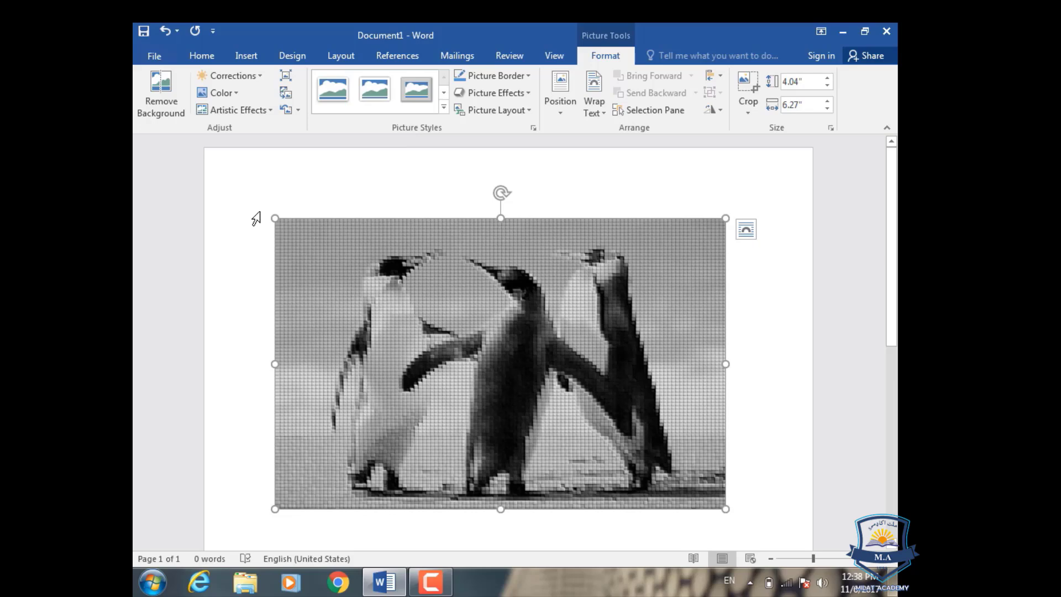
click(270, 113)
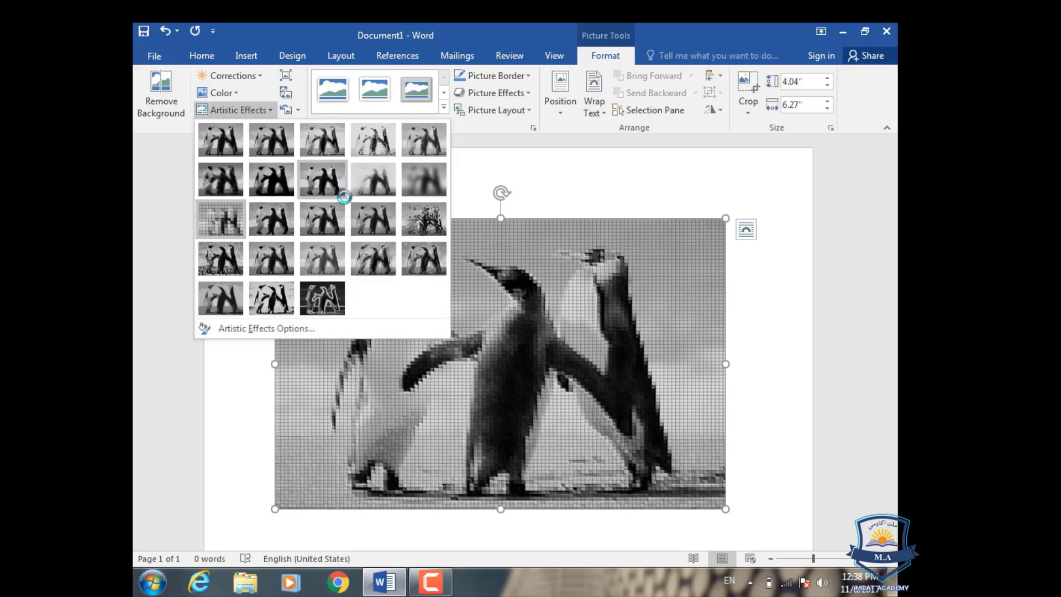
click(418, 217)
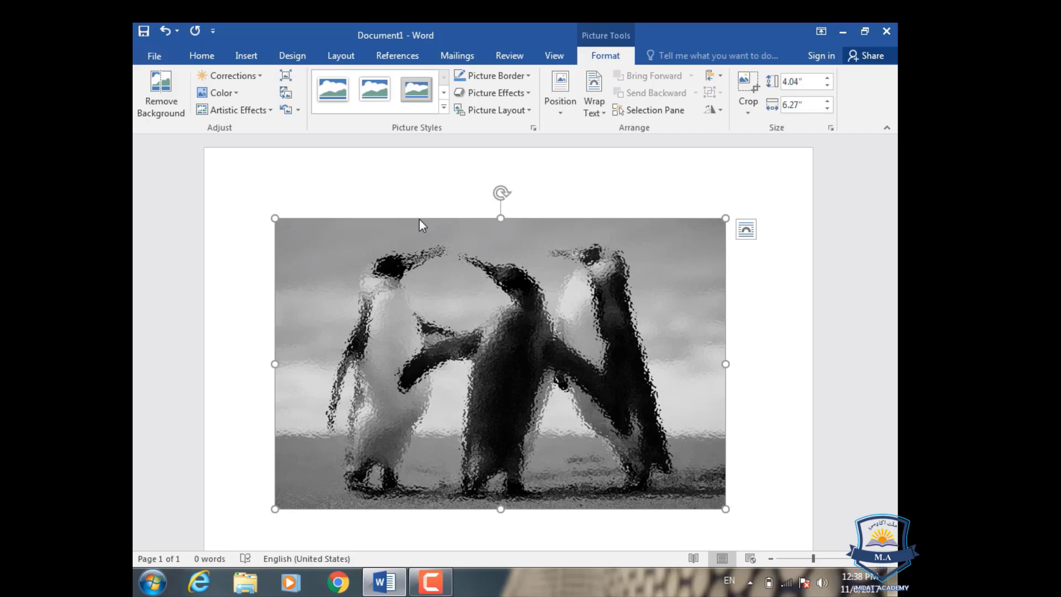
Step: Compress the picture with the default options, applying only to this picture
click(286, 81)
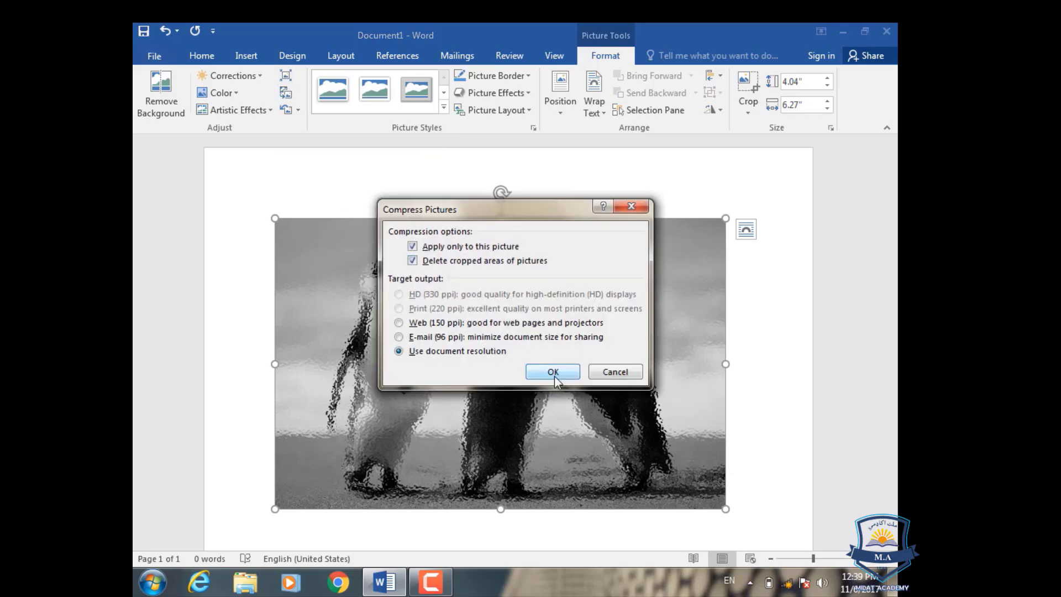
click(553, 372)
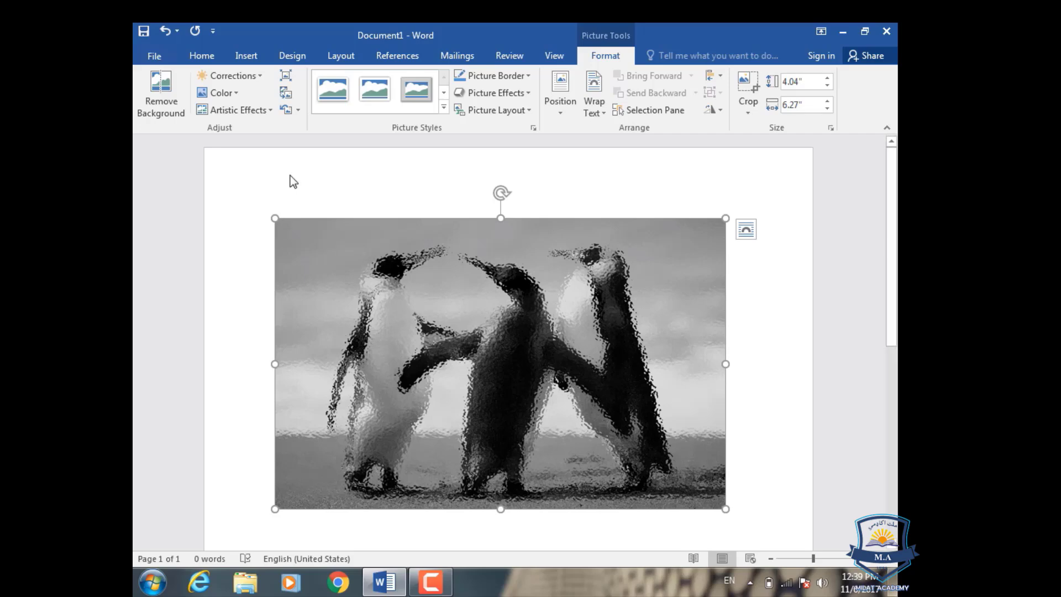
Step: Change the picture to Koala.jpg from the Sample Pictures folder, working offline
click(292, 98)
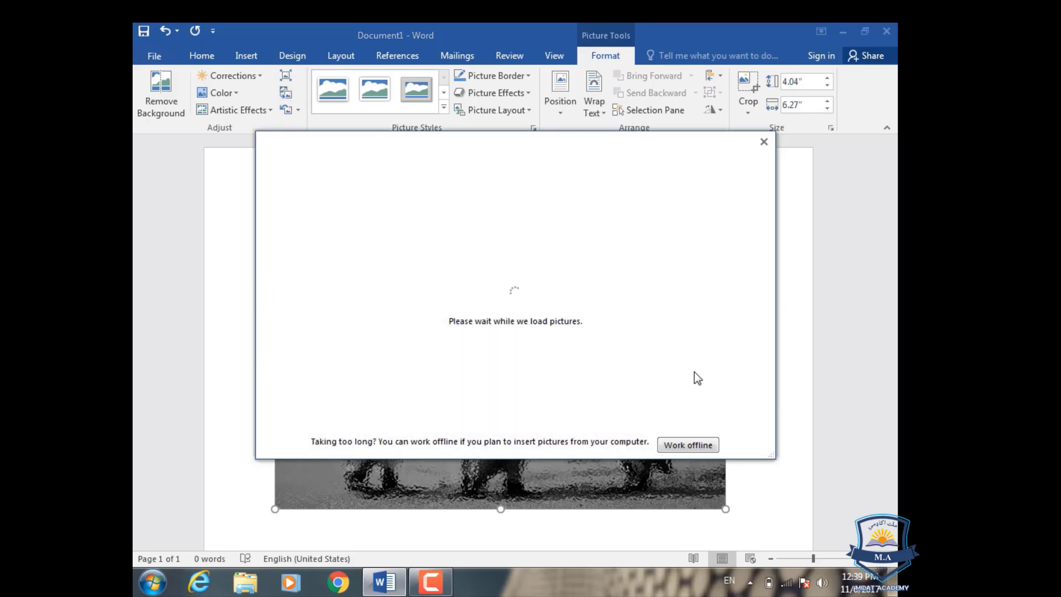
click(685, 445)
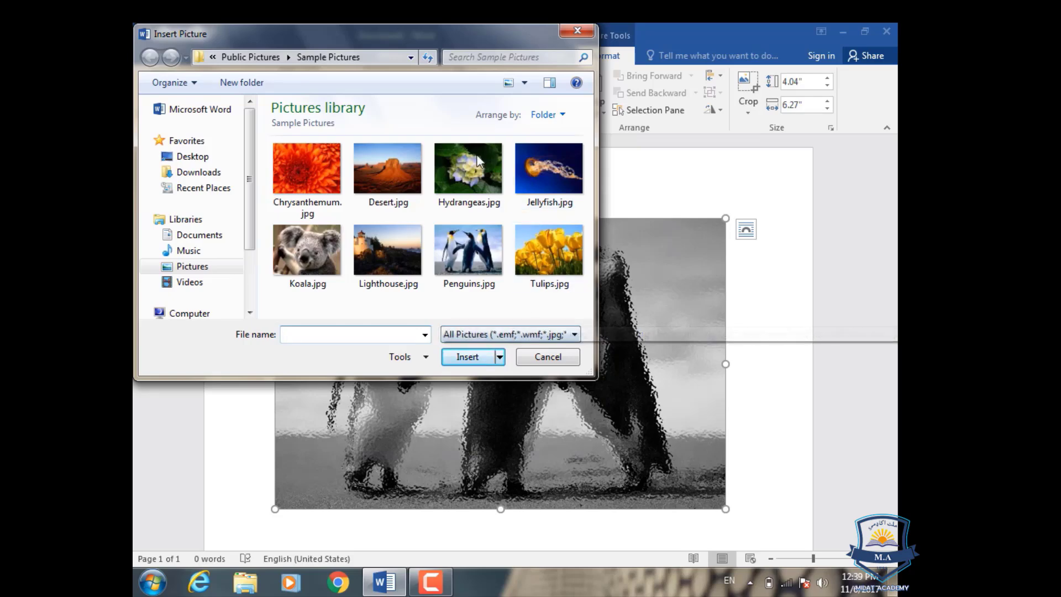
click(307, 250)
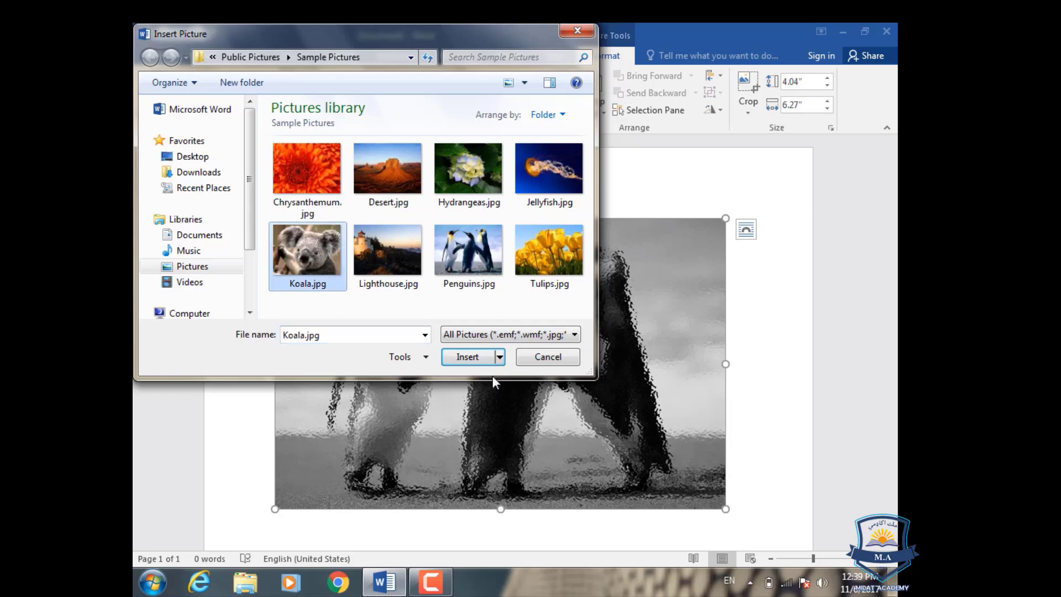
click(467, 358)
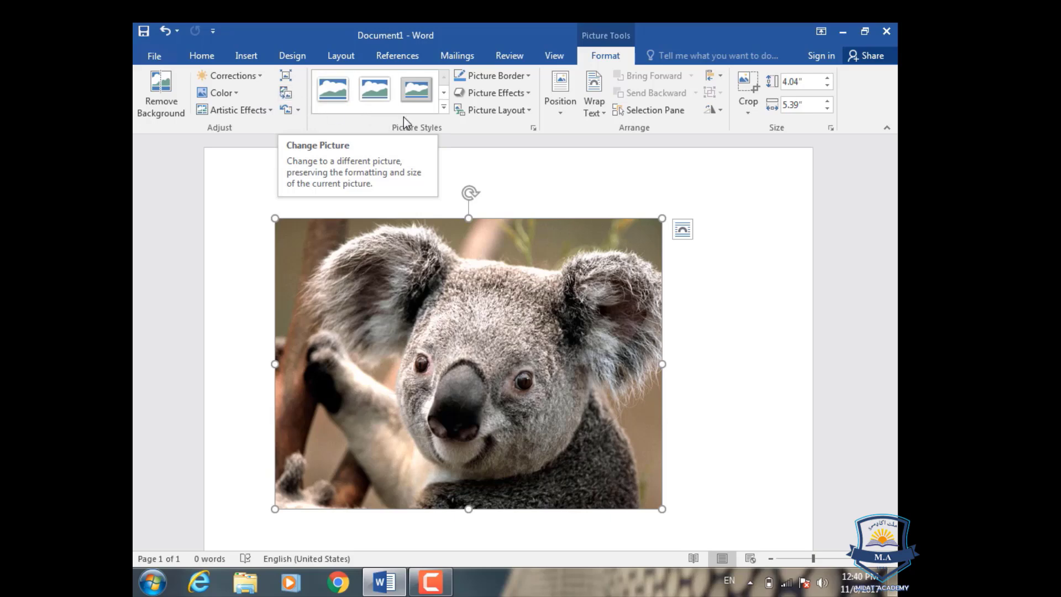
Step: Apply the black beveled oval picture style to the koala picture
click(444, 107)
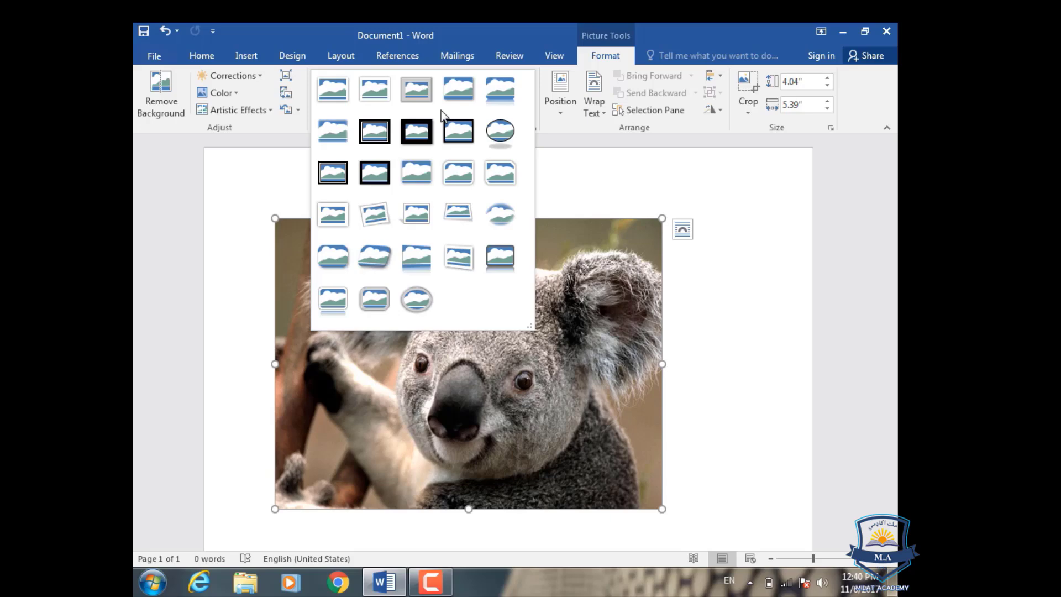
click(511, 137)
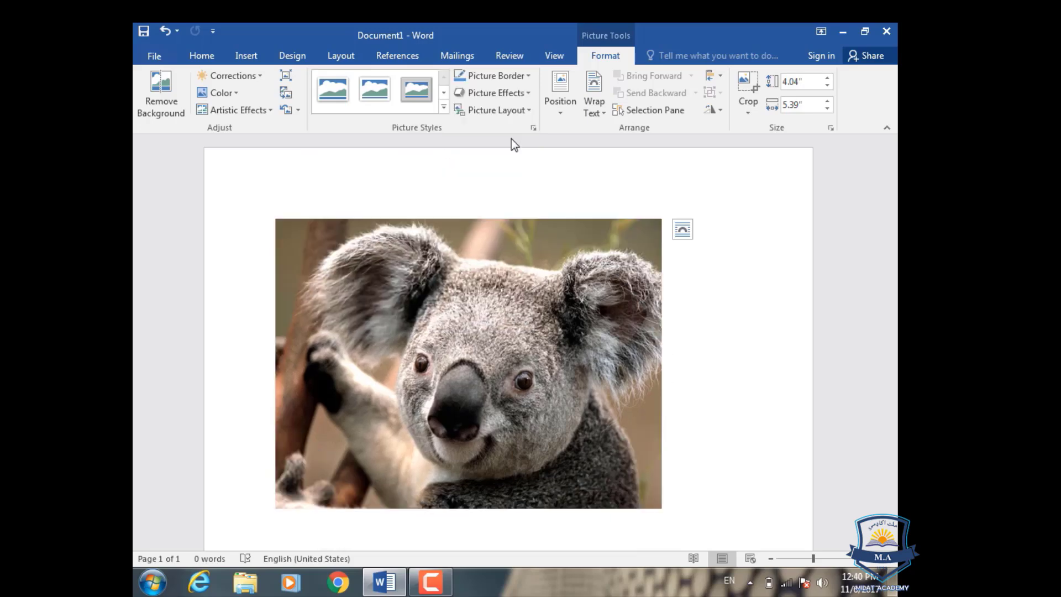
scroll(495, 190, down, 3)
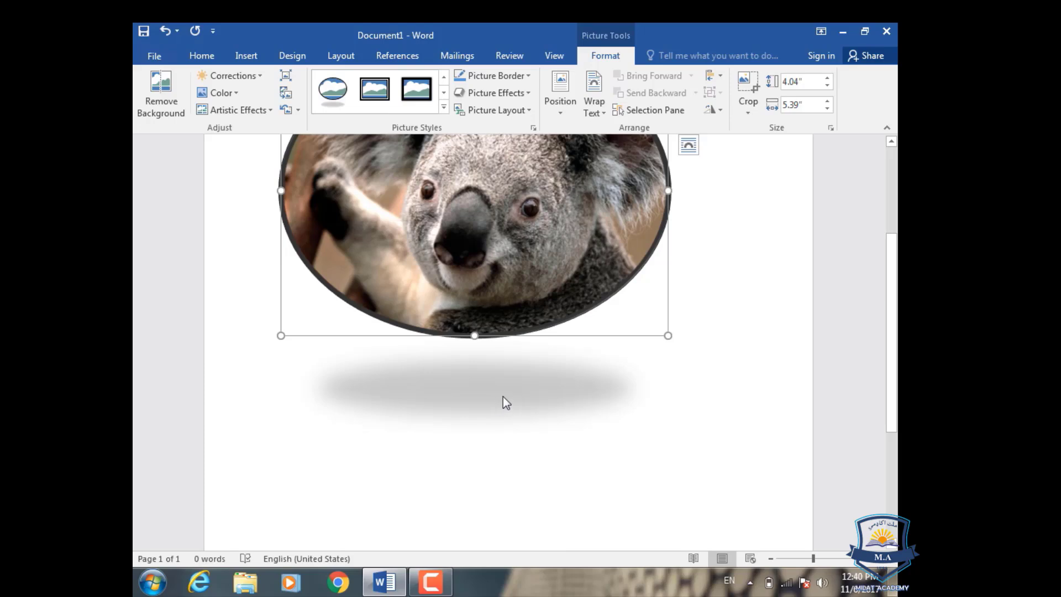
scroll(466, 400, up, 3)
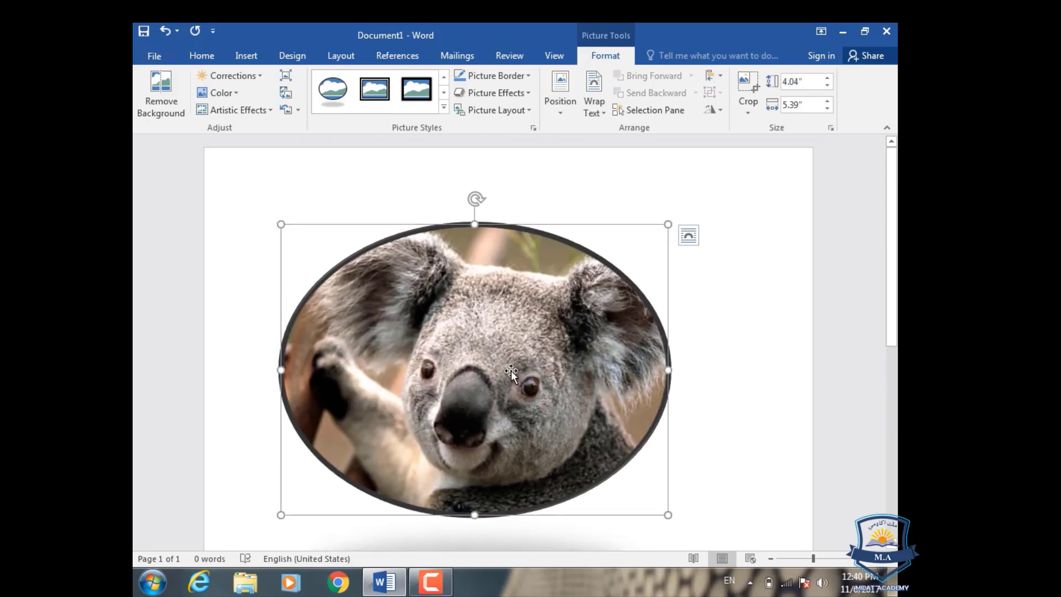
Step: Apply a shadowed rectangle picture style, then switch to a white-framed perspective picture style
click(443, 107)
click(410, 174)
click(458, 263)
scroll(458, 263, down, 3)
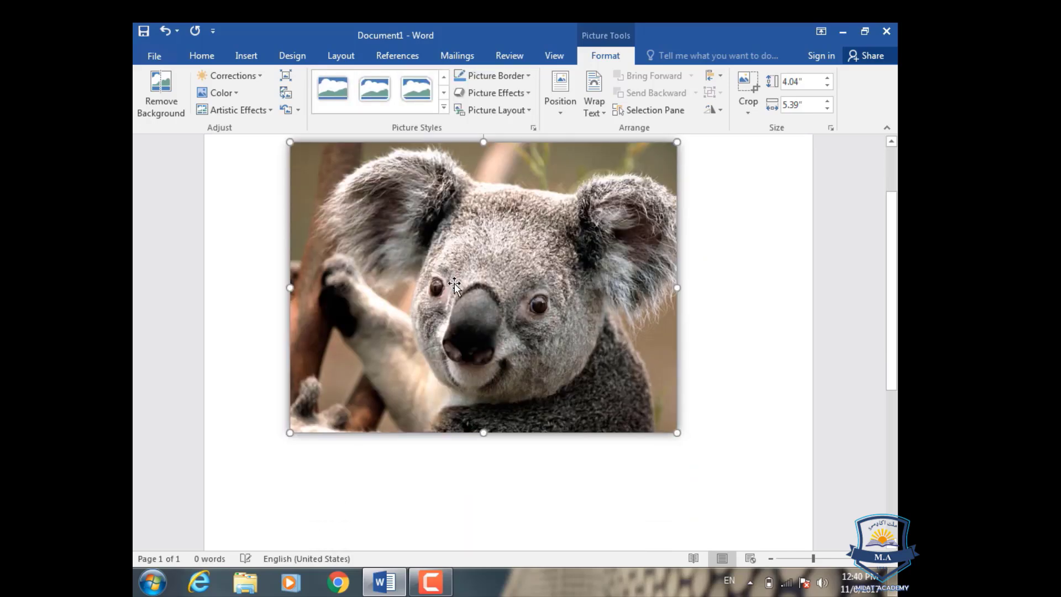
scroll(459, 263, up, 3)
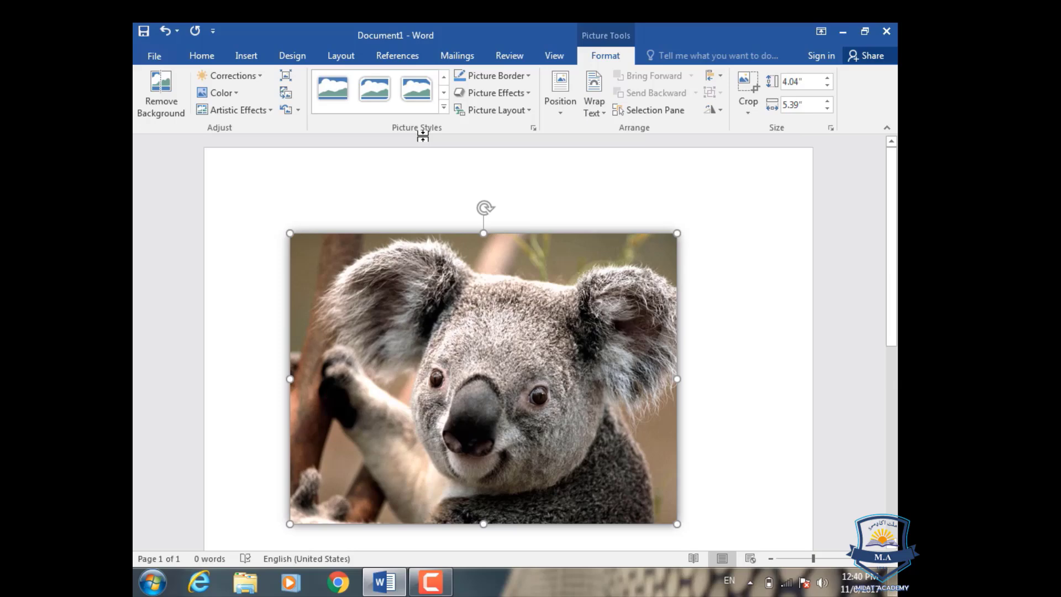
click(444, 107)
click(461, 260)
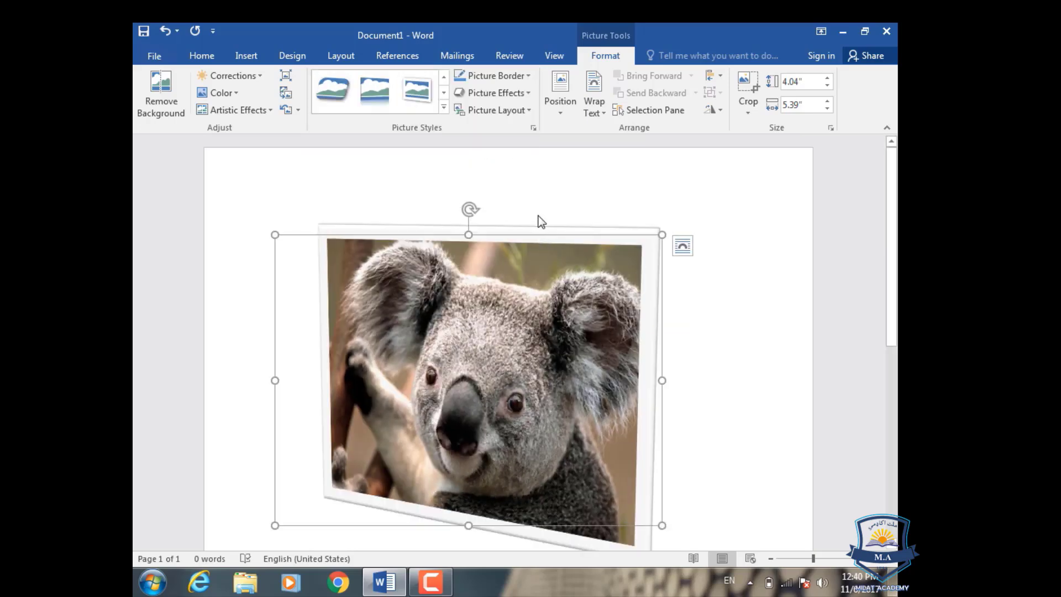
Step: Set the picture border colour to orange
click(528, 79)
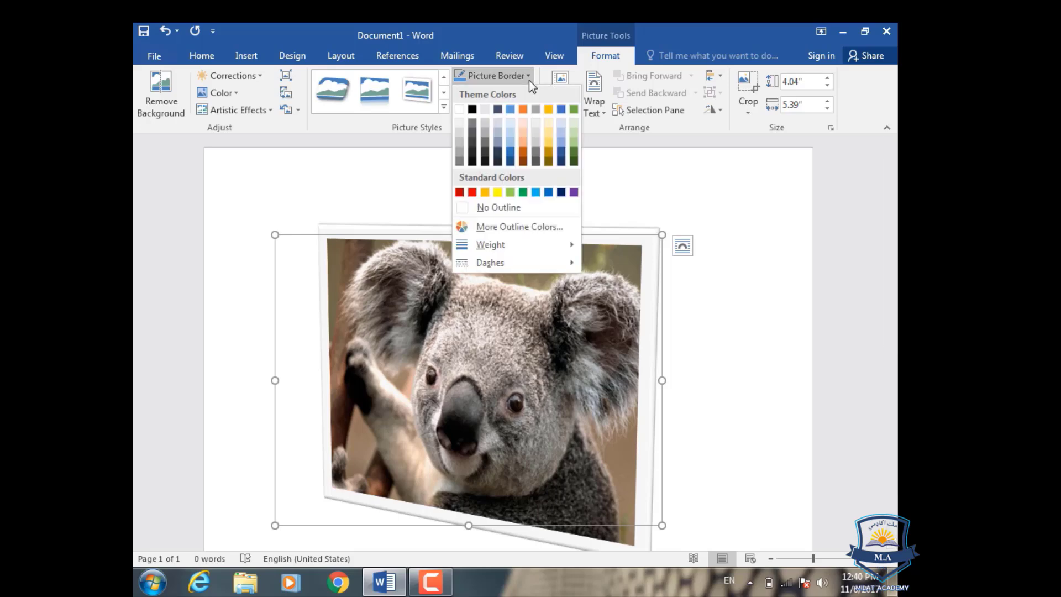
click(529, 81)
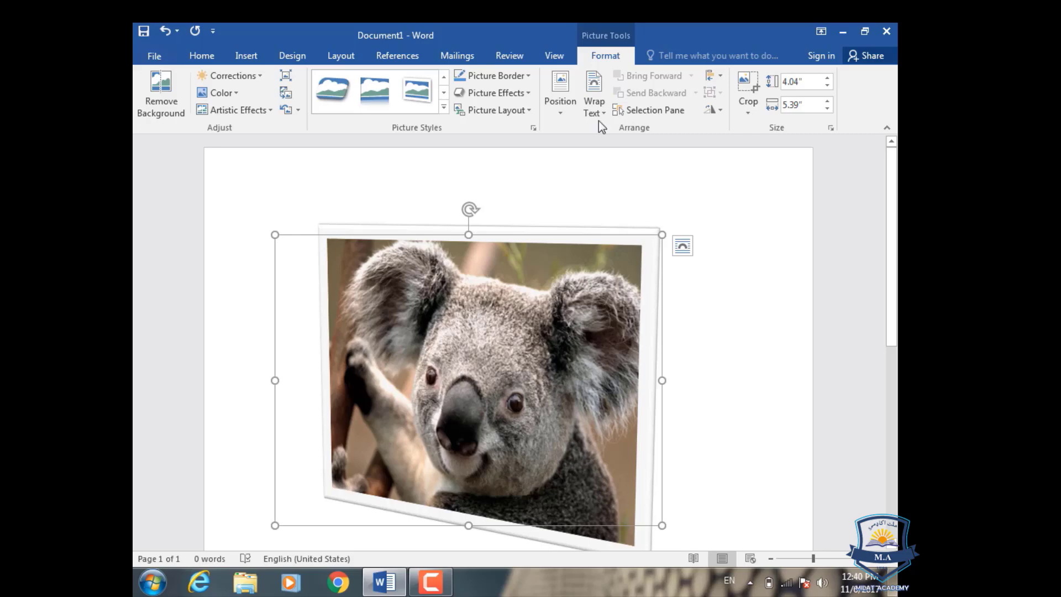
click(527, 76)
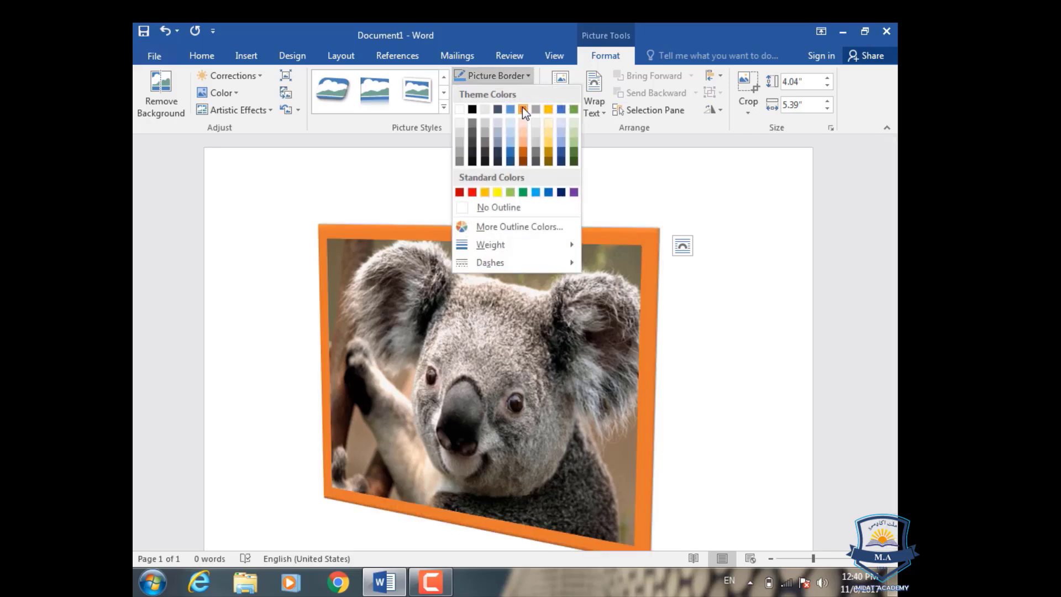
click(522, 108)
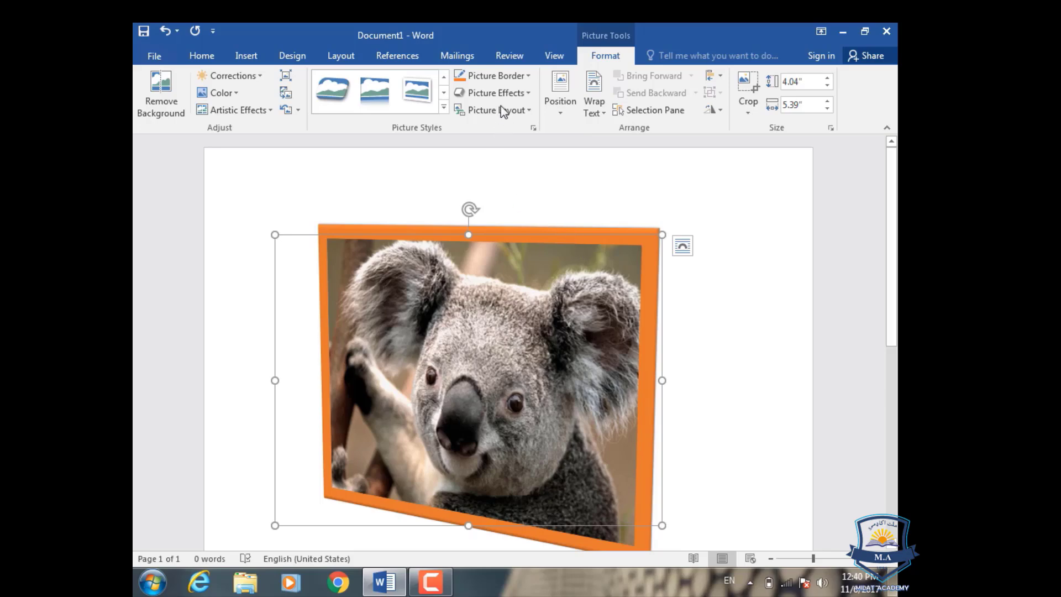
Step: Change the picture border to dark blue and confirm it in the More Outline Colors dialog
click(521, 77)
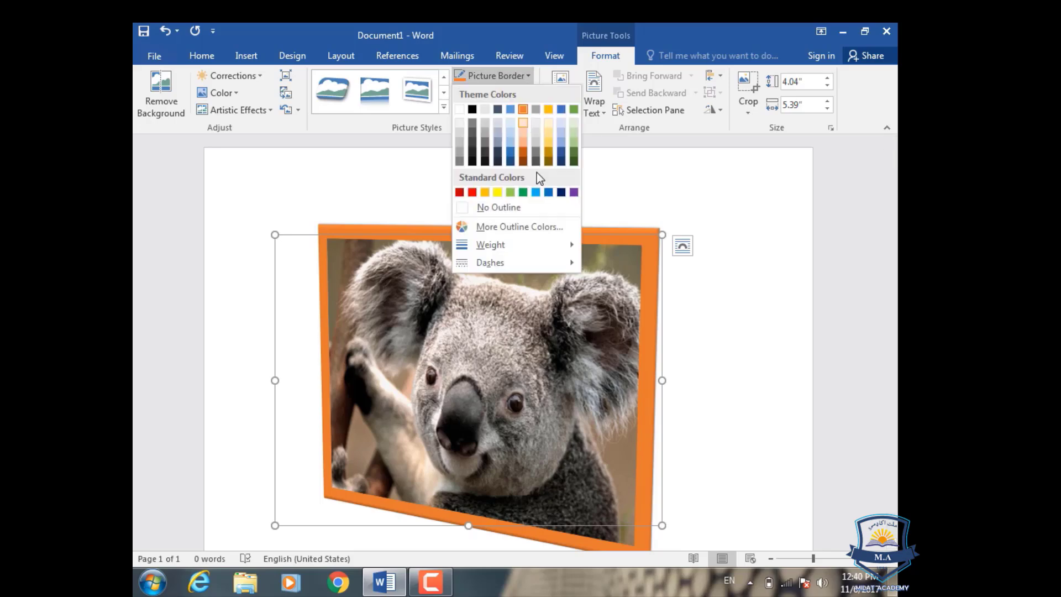
click(562, 192)
click(525, 81)
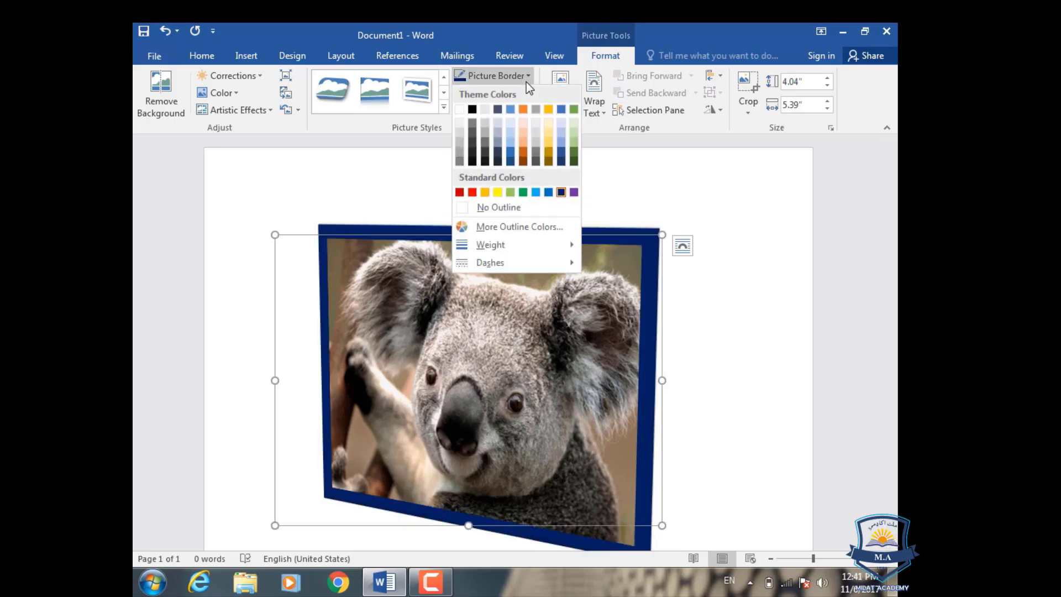
click(507, 229)
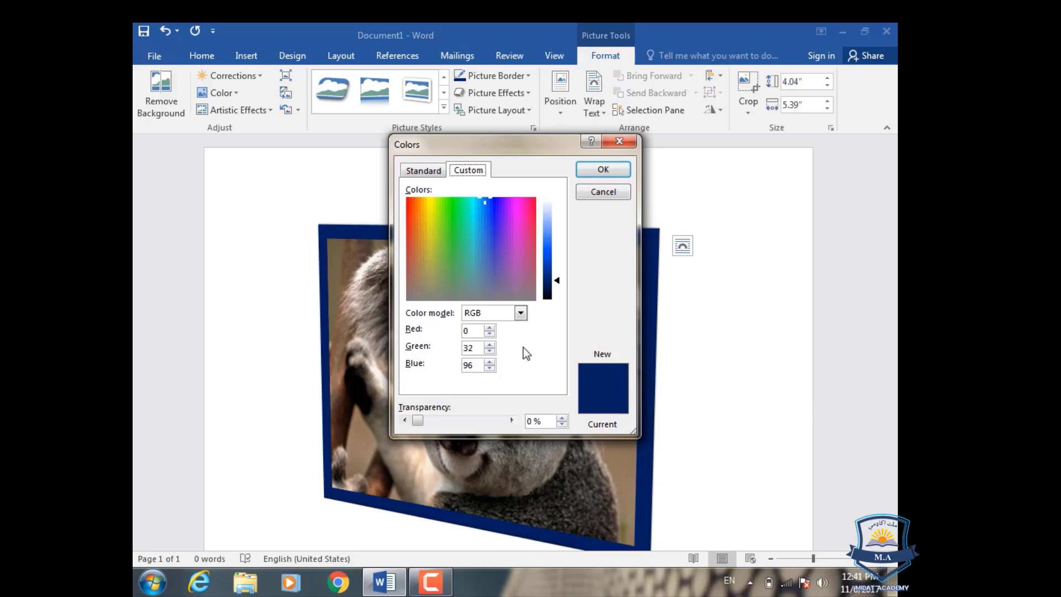
click(612, 175)
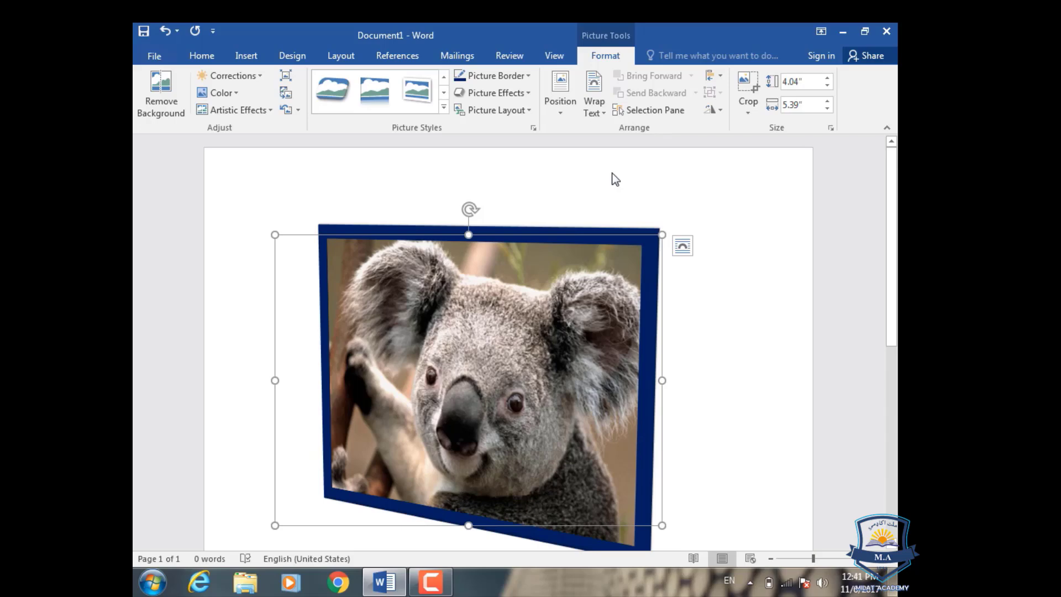
Step: Apply a perspective shadow effect to the picture
click(529, 94)
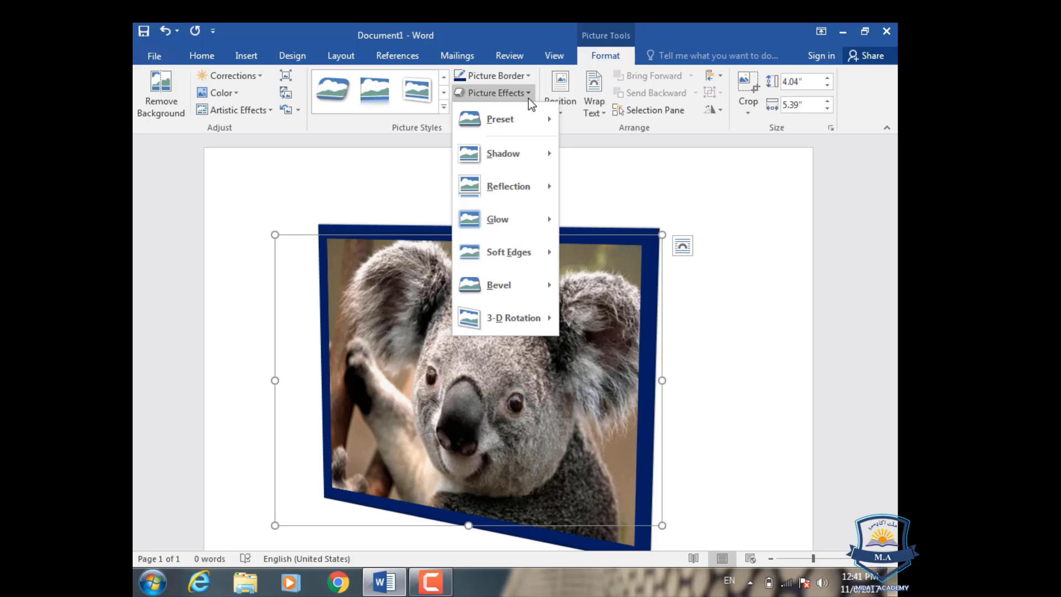
mouse_move(535, 158)
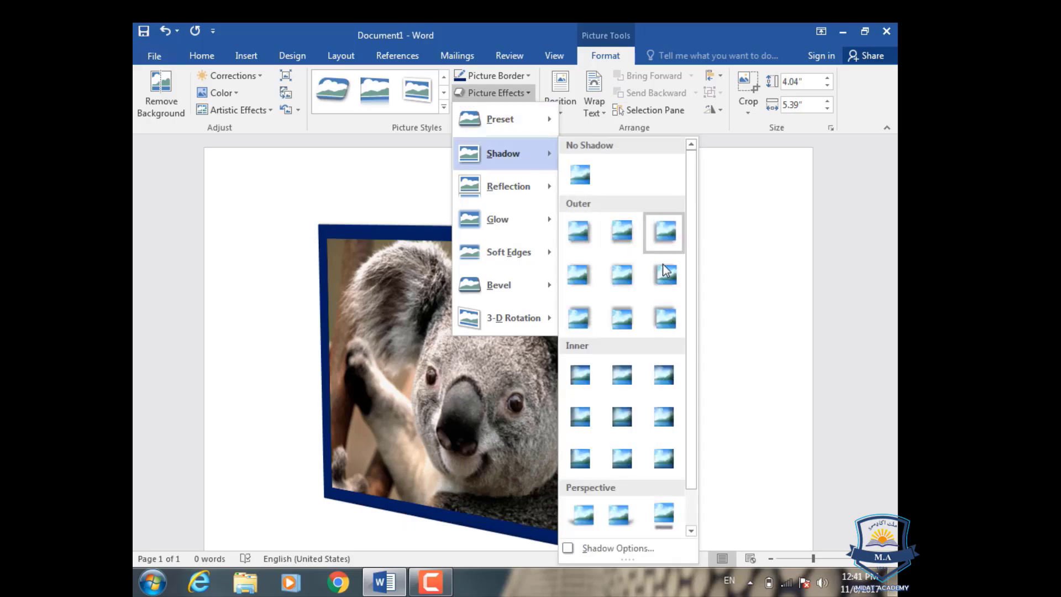
click(663, 508)
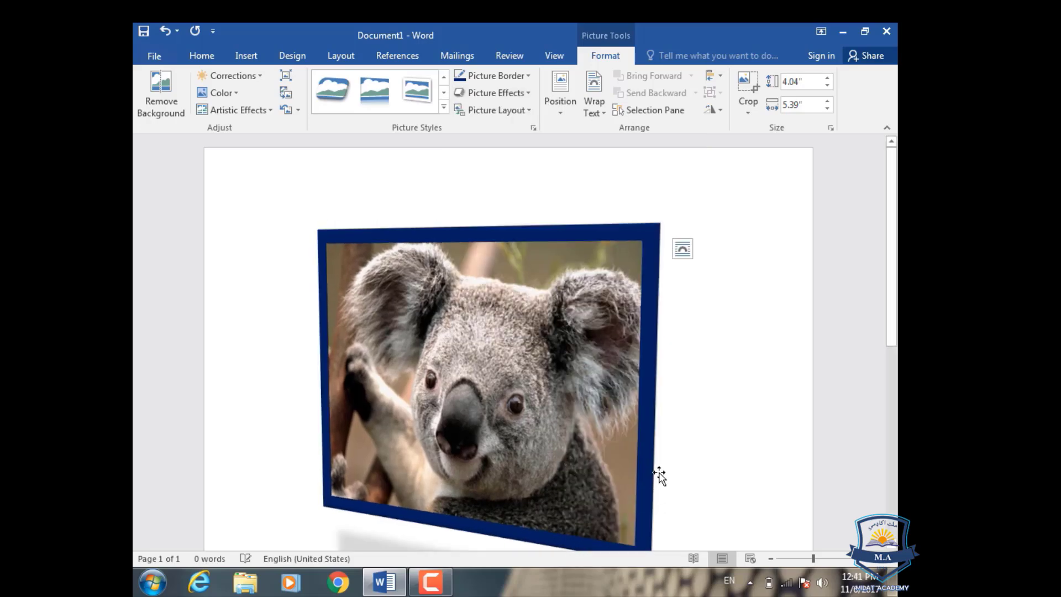
scroll(657, 458, down, 3)
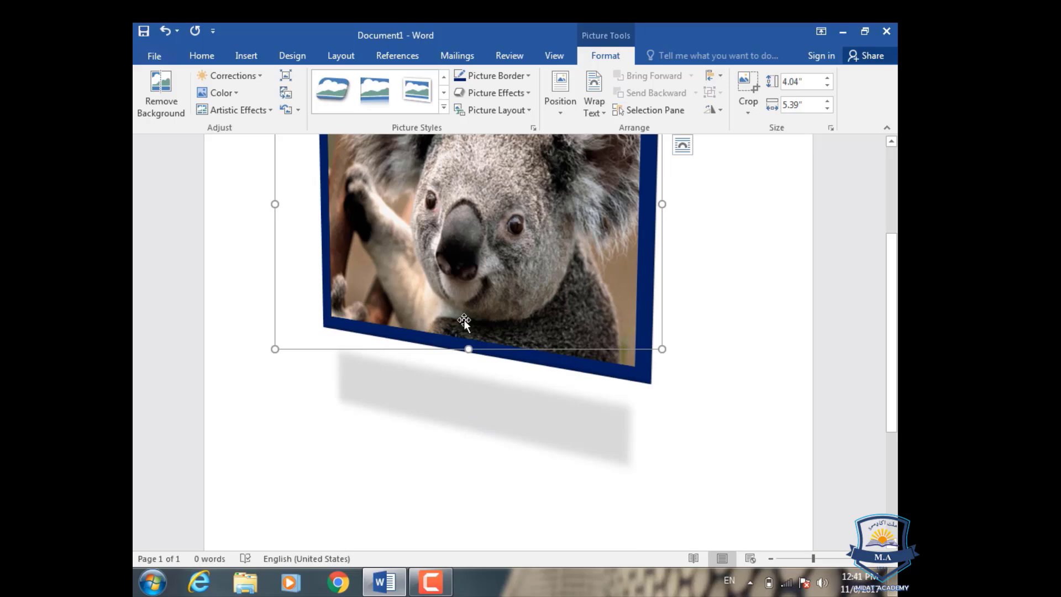
Step: Apply a perspective 3-D rotation effect to the picture
click(522, 95)
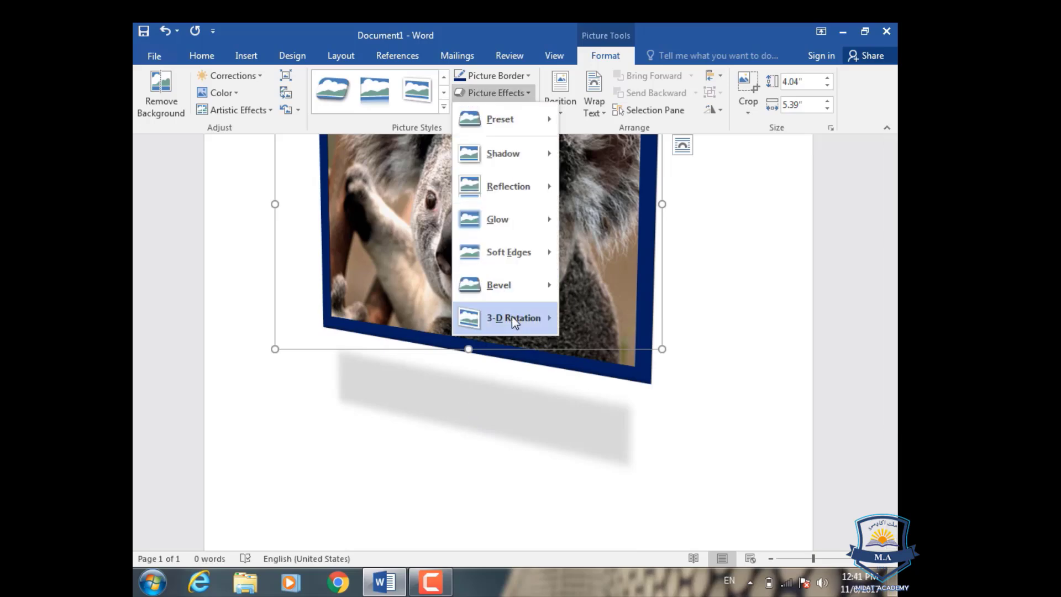
mouse_move(511, 319)
click(627, 320)
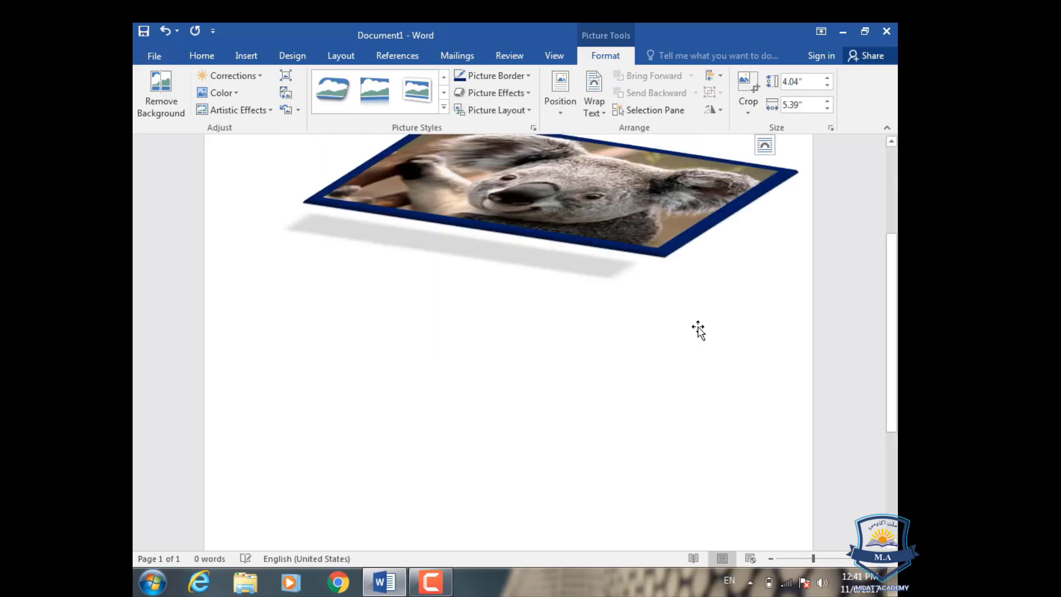
scroll(699, 331, up, 2)
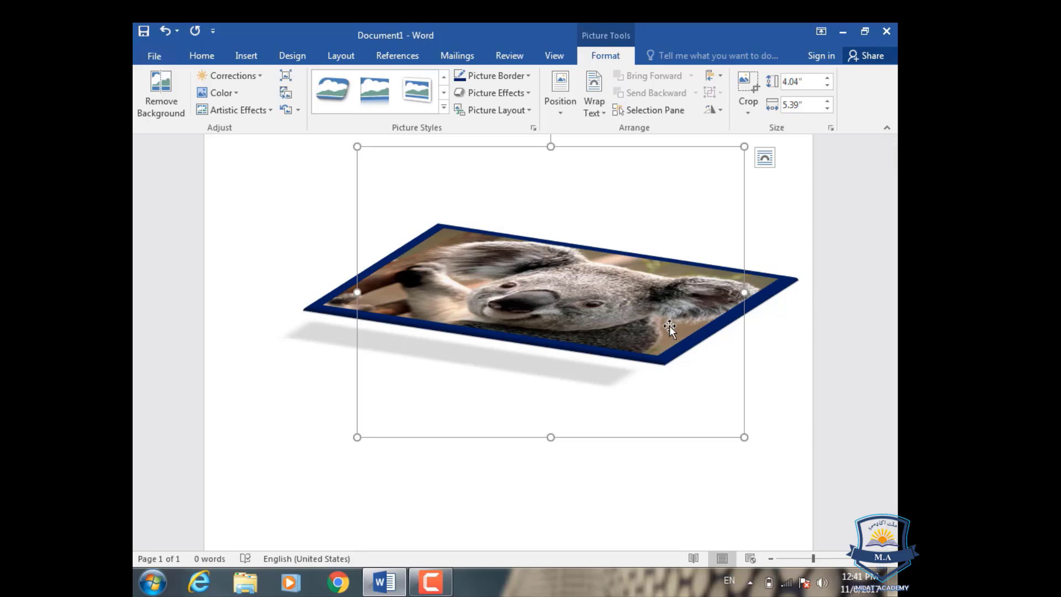
Step: Reset the picture to remove all its formatting
click(287, 110)
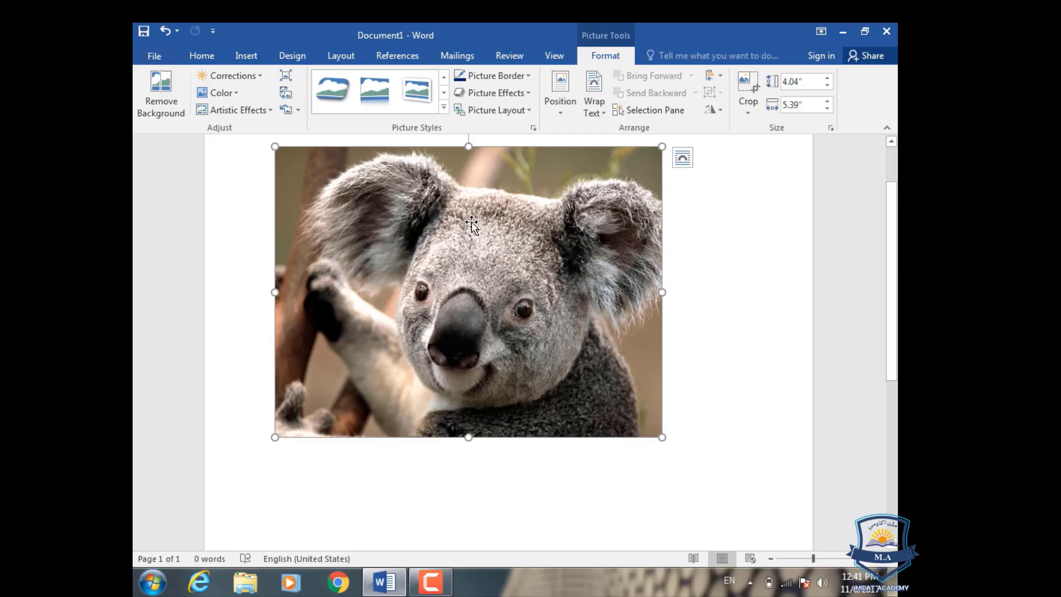
Step: Try converting the picture to a circular picture SmartArt layout, then undo the conversion
click(529, 111)
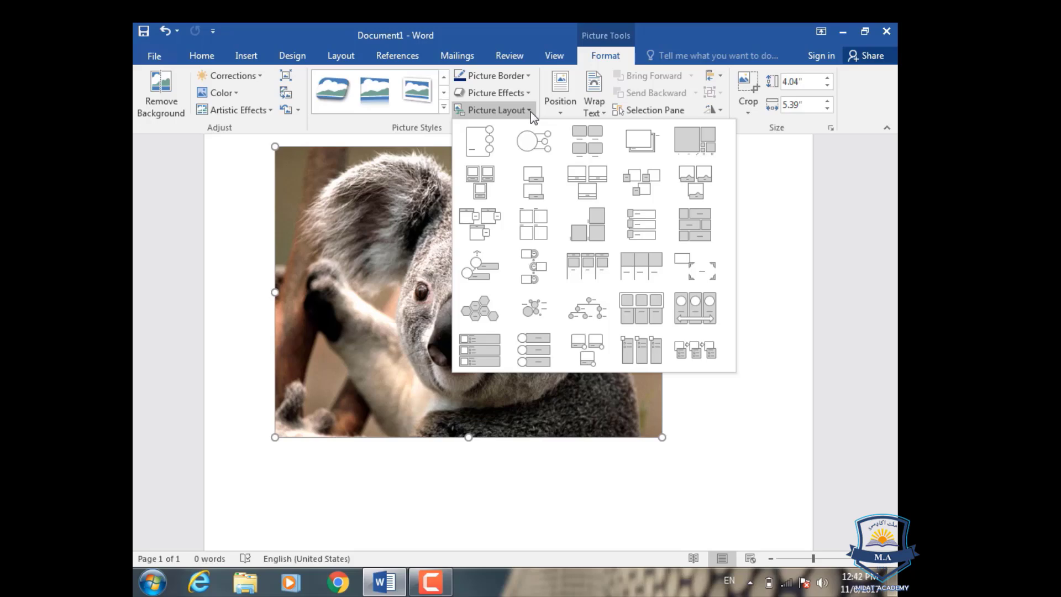
click(533, 142)
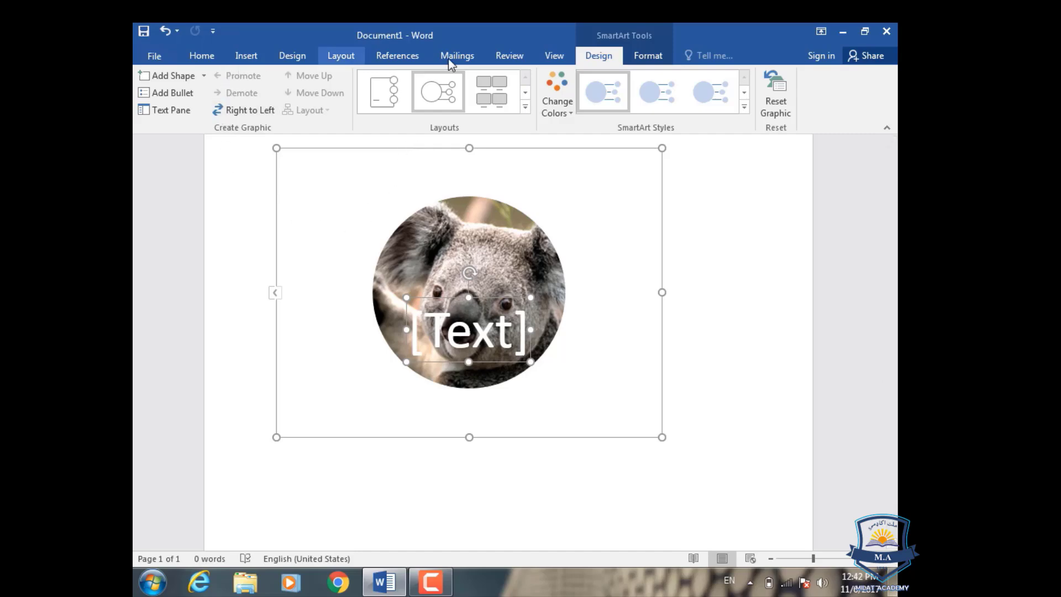
click(638, 57)
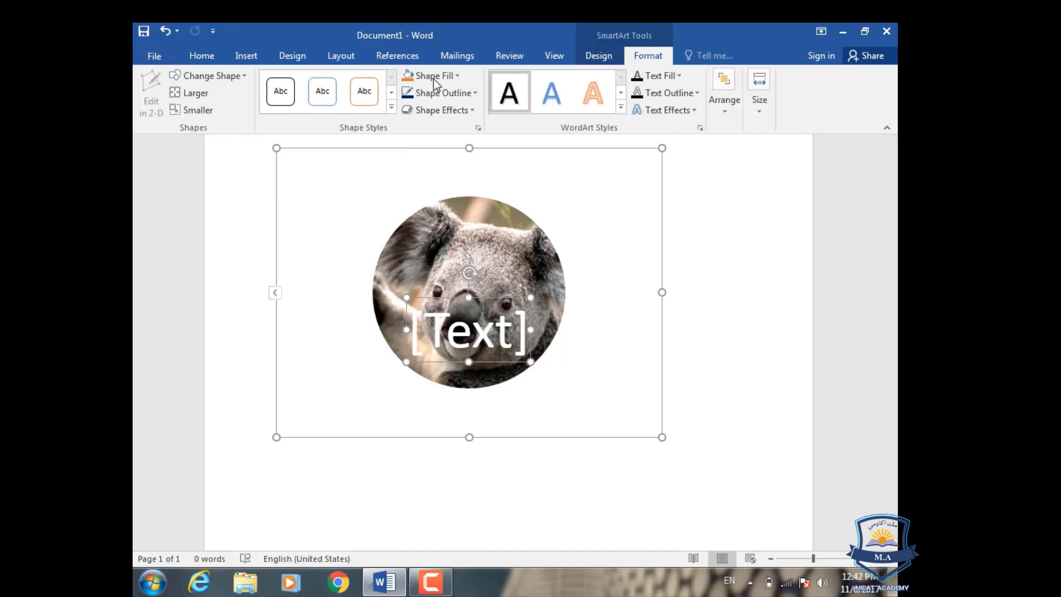
click(540, 56)
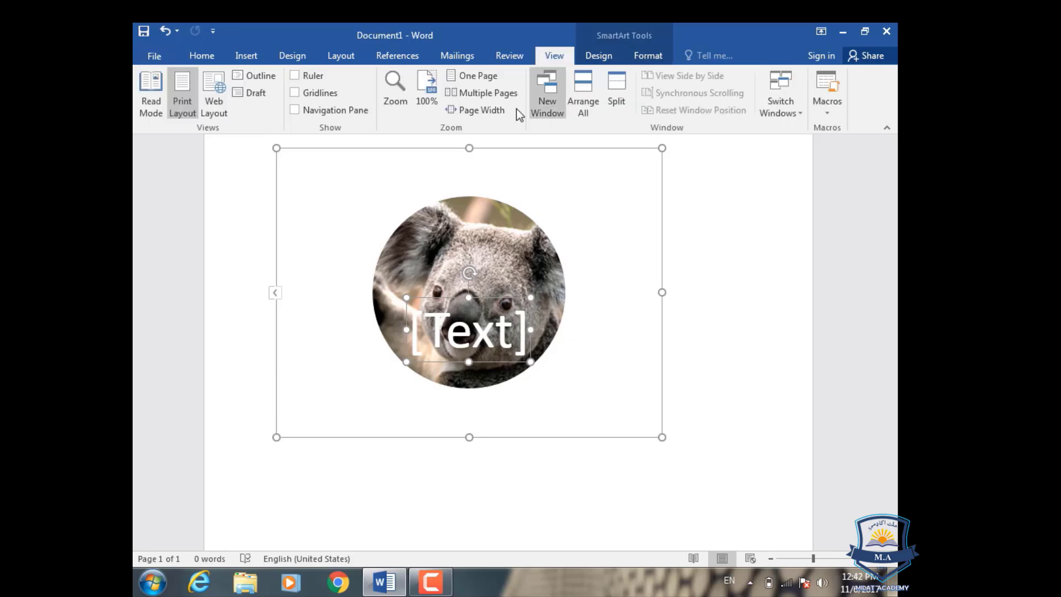
key(ctrl+z)
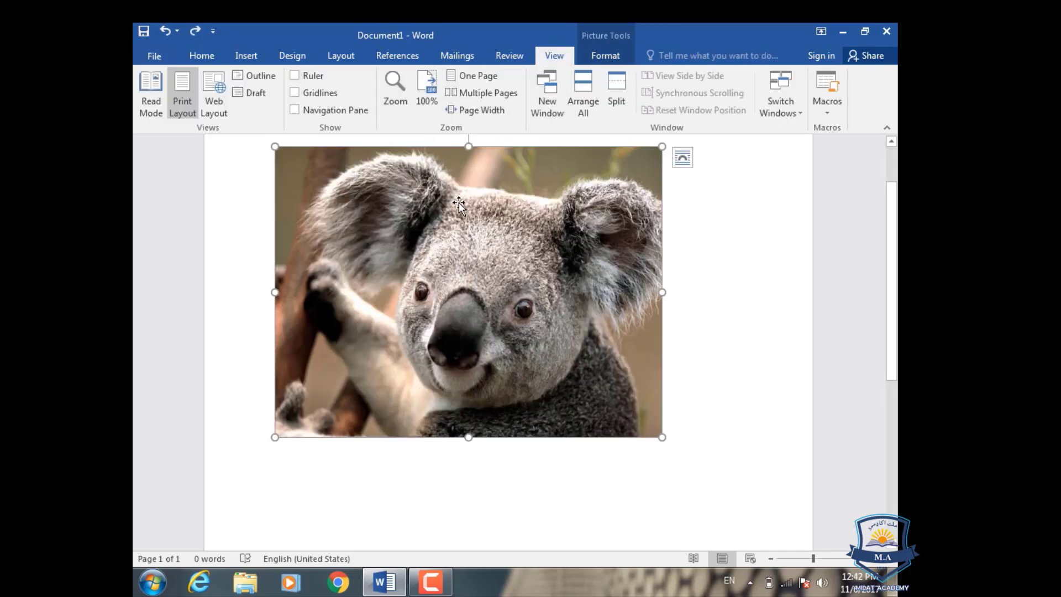
click(605, 55)
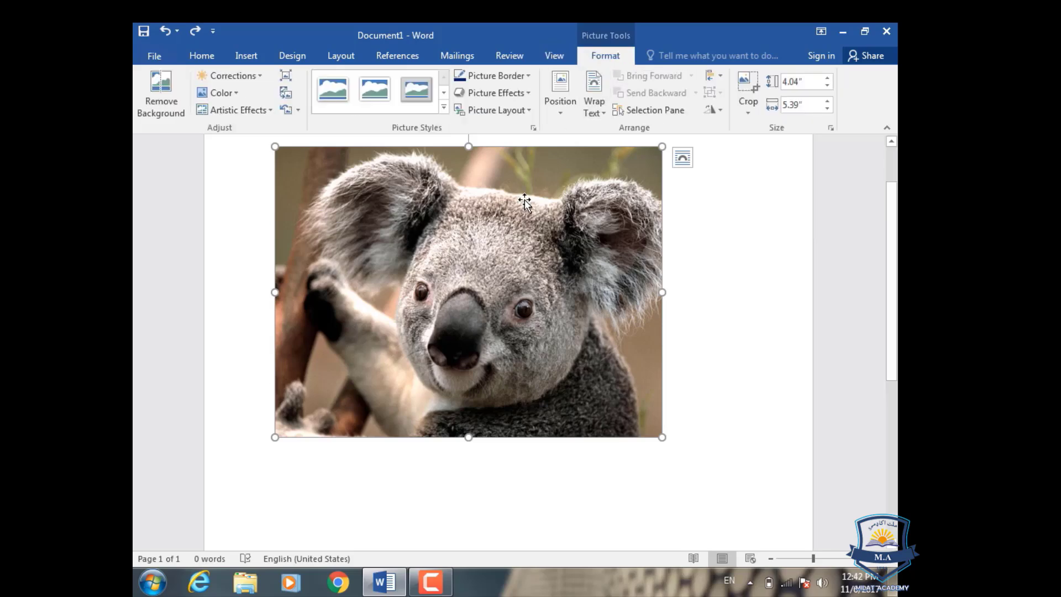
click(522, 109)
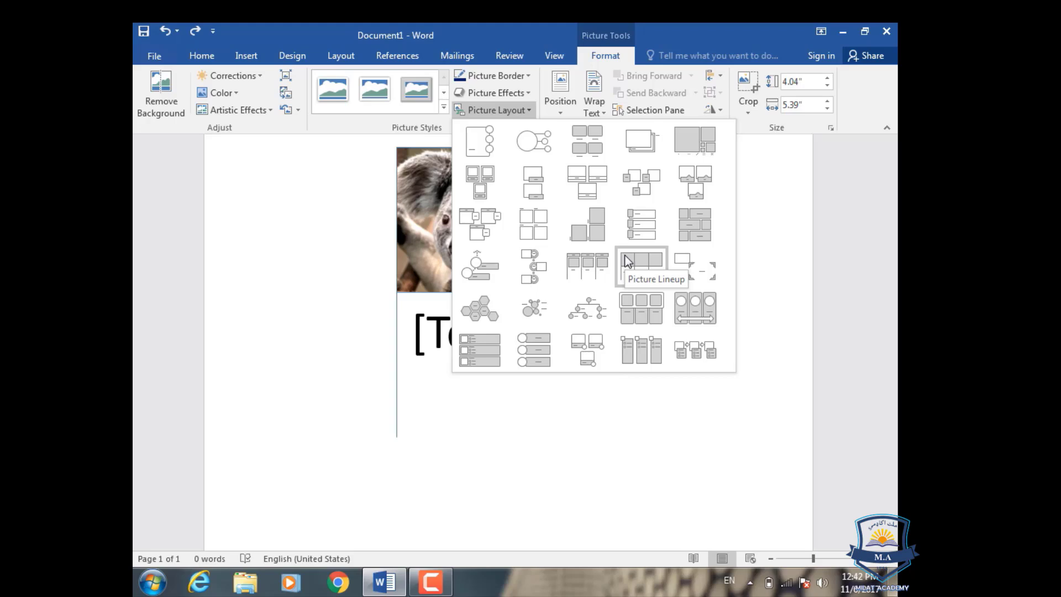
click(411, 250)
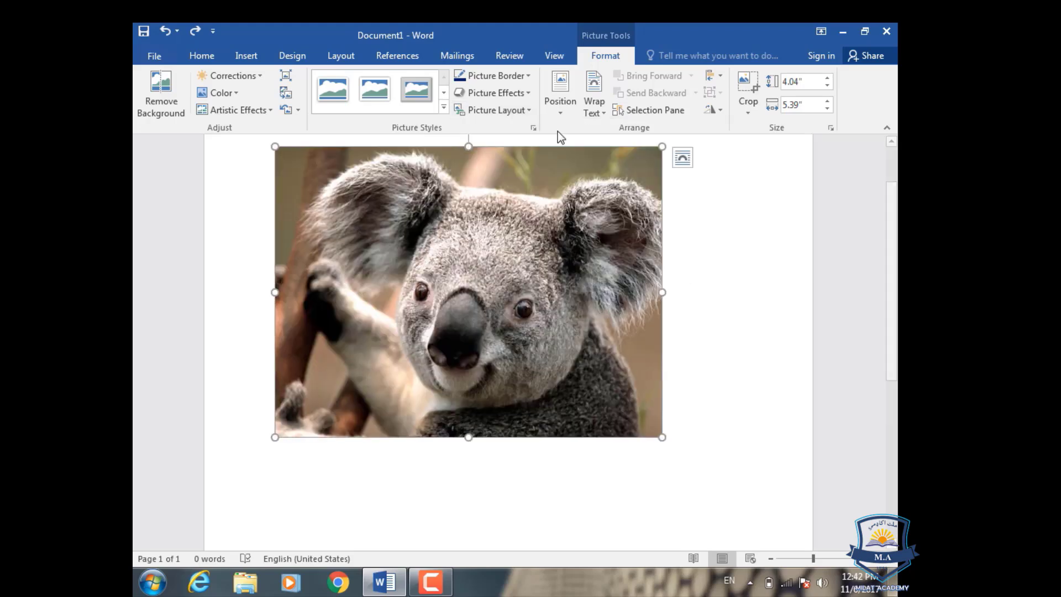
Step: Generate sample paragraphs below the picture with the =rand() function
click(555, 114)
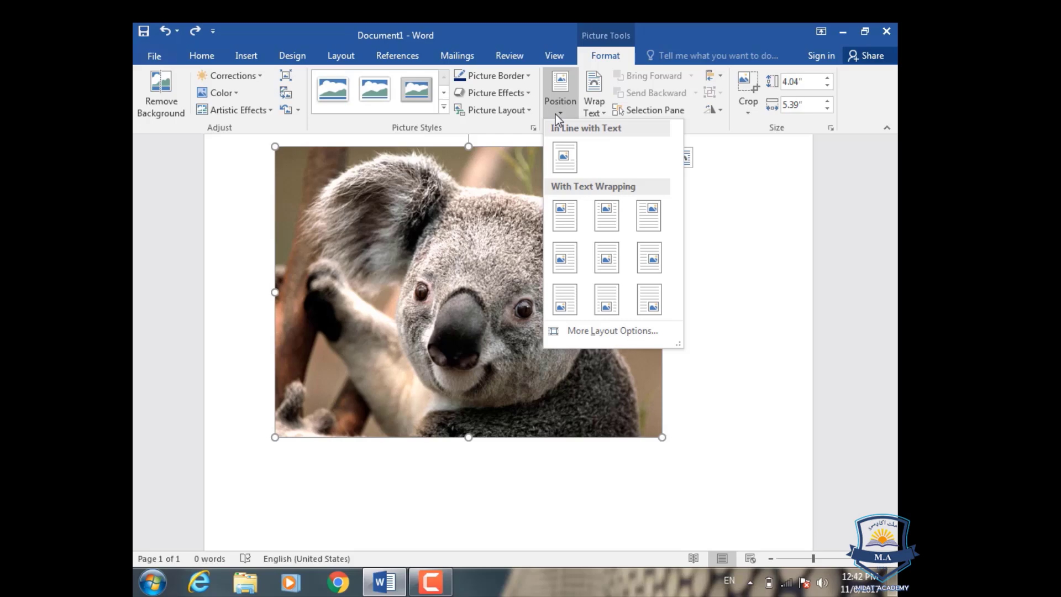
click(479, 269)
scroll(478, 270, down, 1)
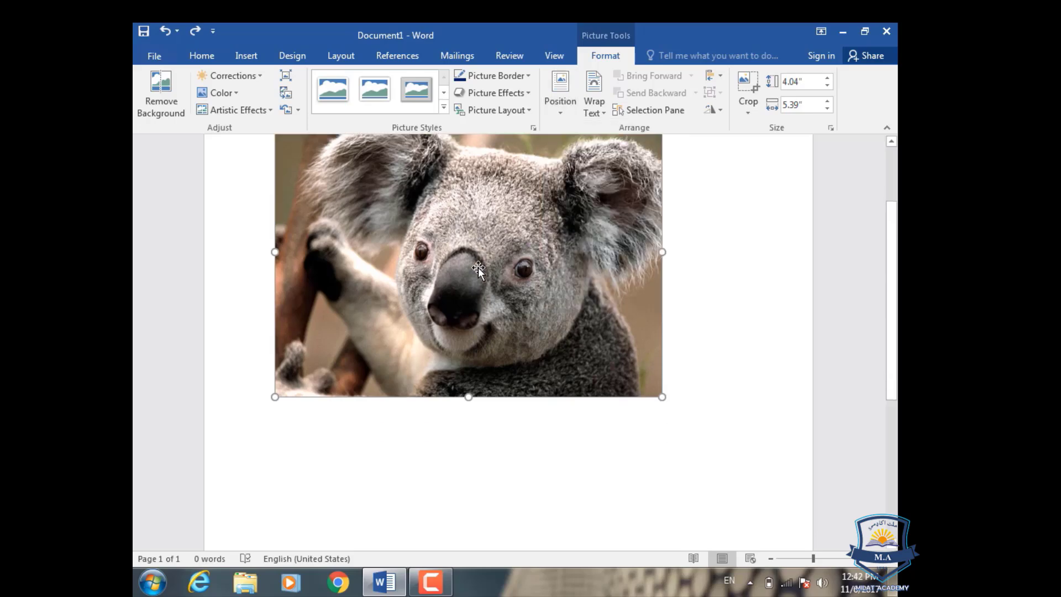
scroll(478, 269, down, 3)
click(461, 363)
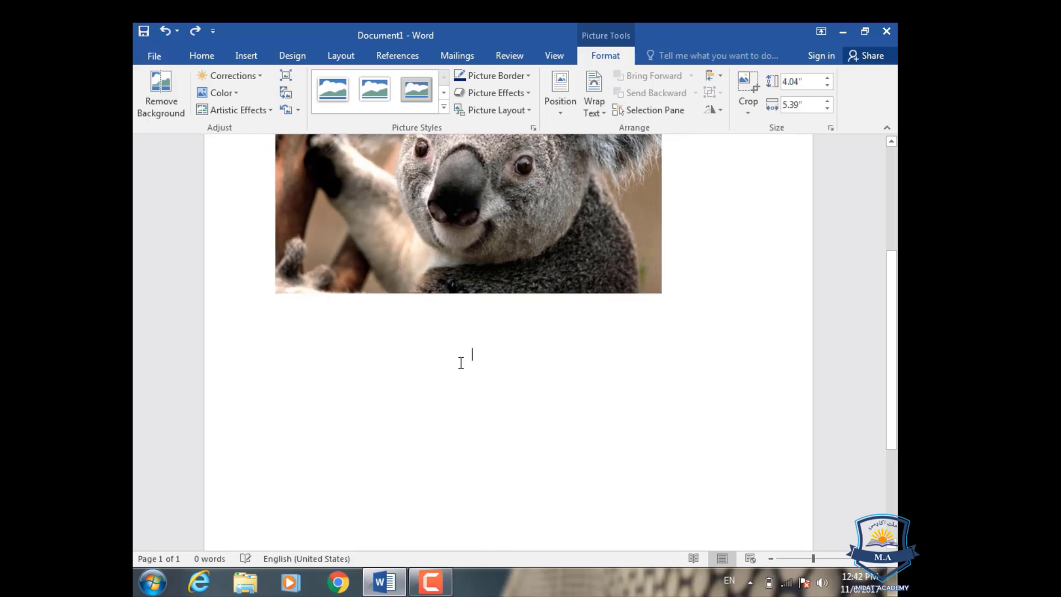
click(543, 275)
scroll(514, 359, down, 3)
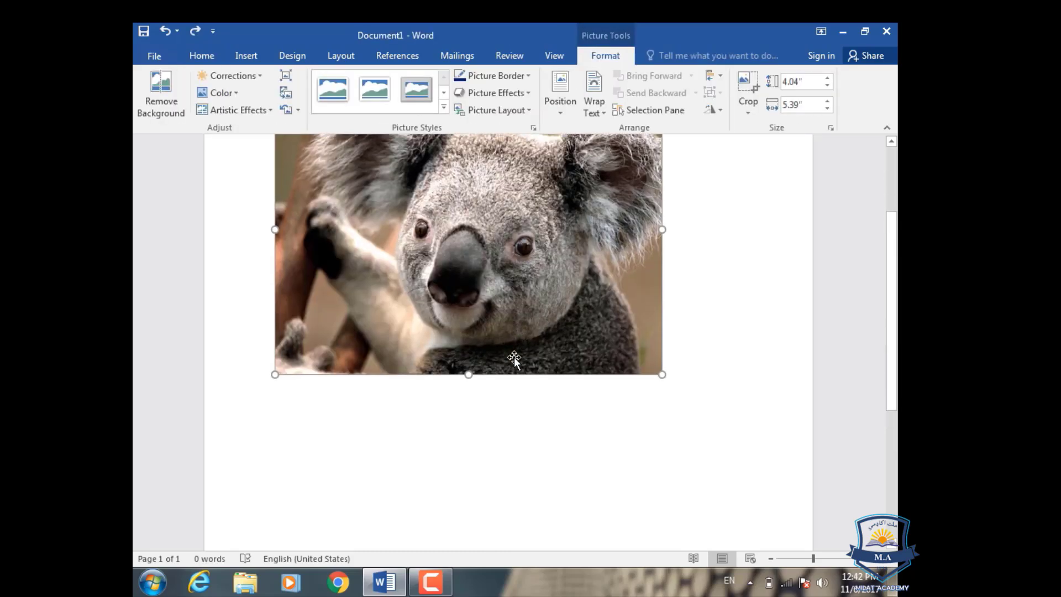
scroll(513, 360, down, 2)
click(346, 380)
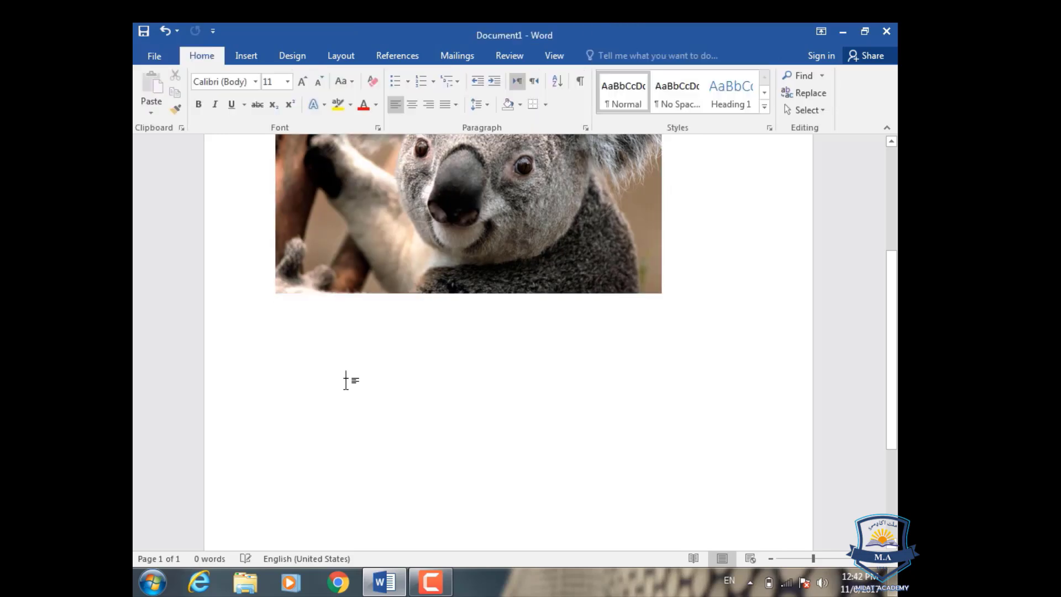
text(=)
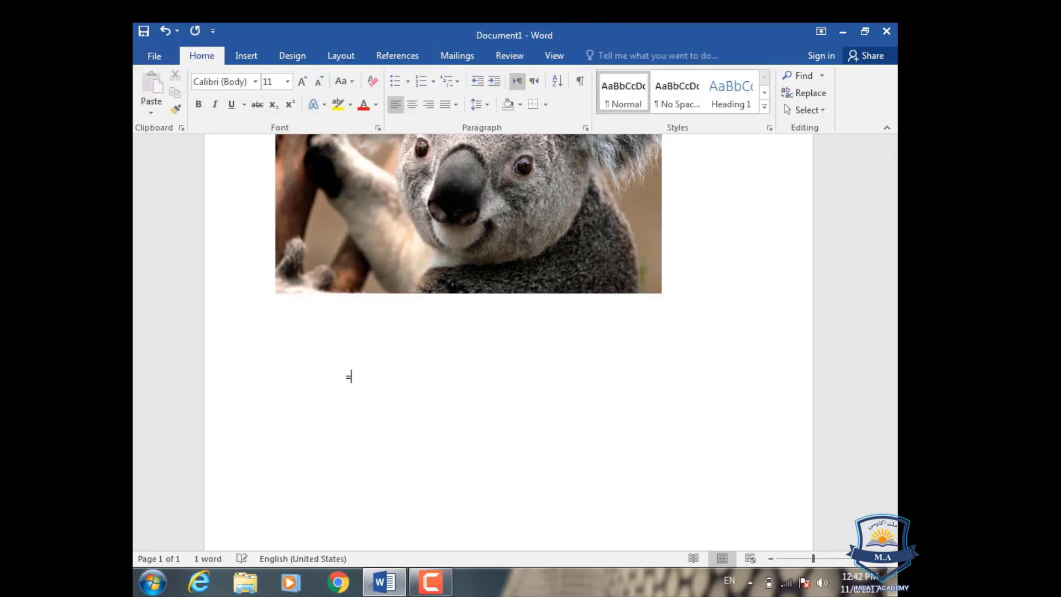
text(rand())
key(Return)
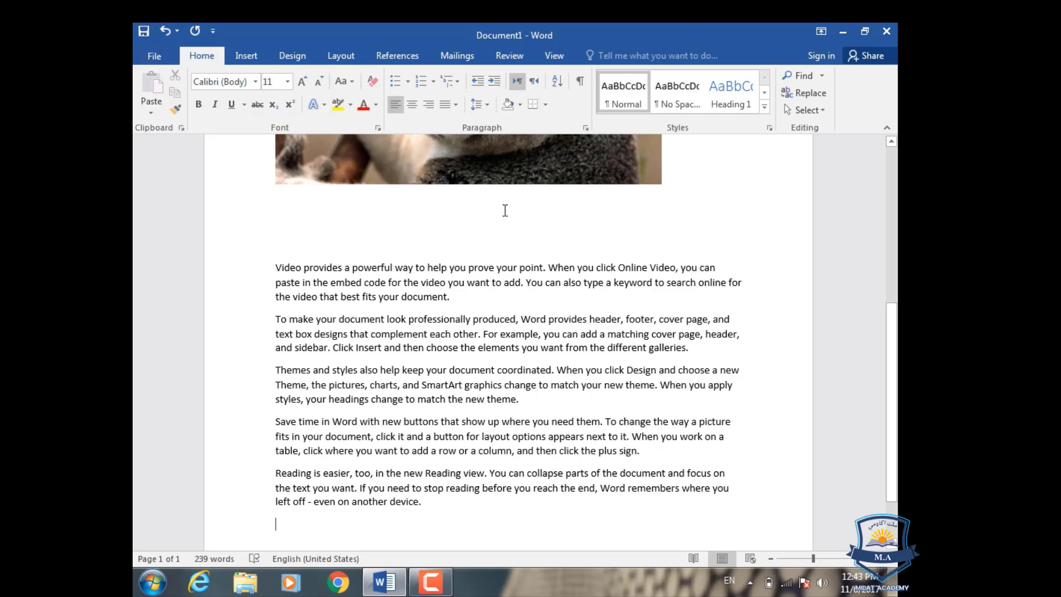
Step: Try positioning the picture at top center with square text wrapping, then undo the changes
scroll(499, 213, up, 5)
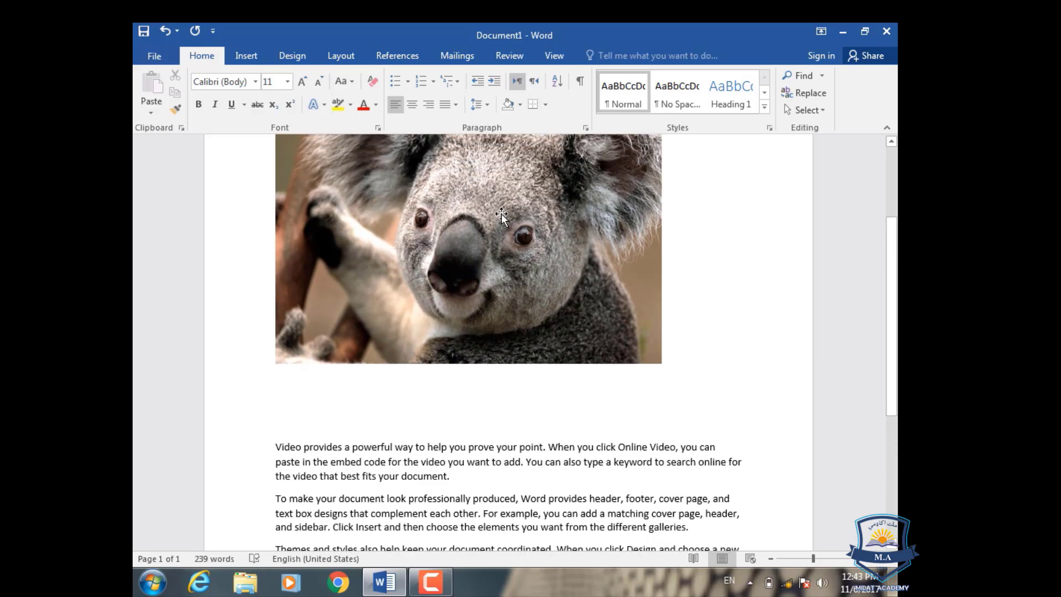
click(501, 211)
scroll(502, 211, up, 4)
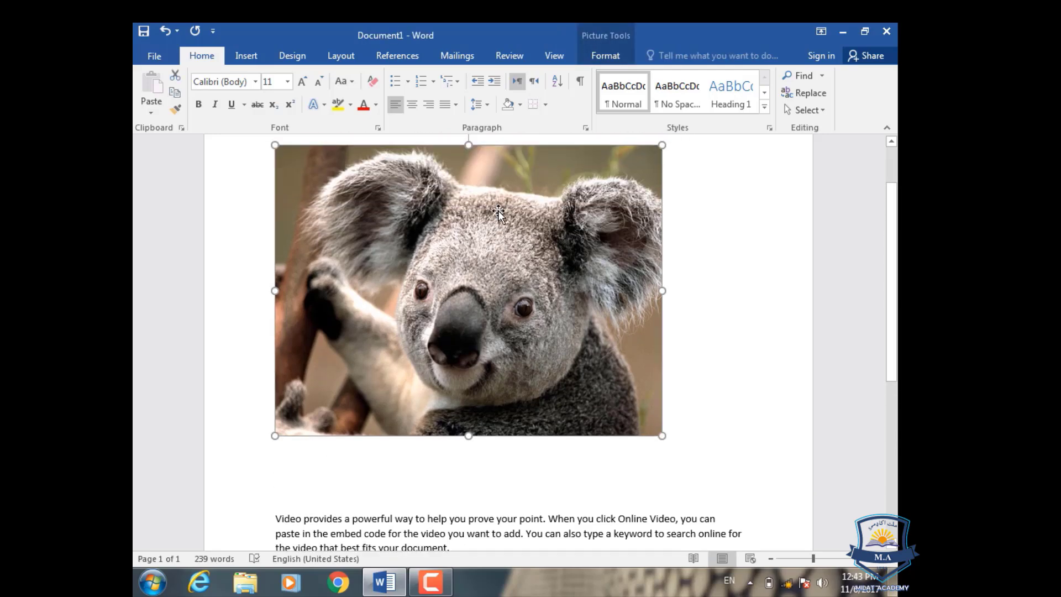
click(601, 56)
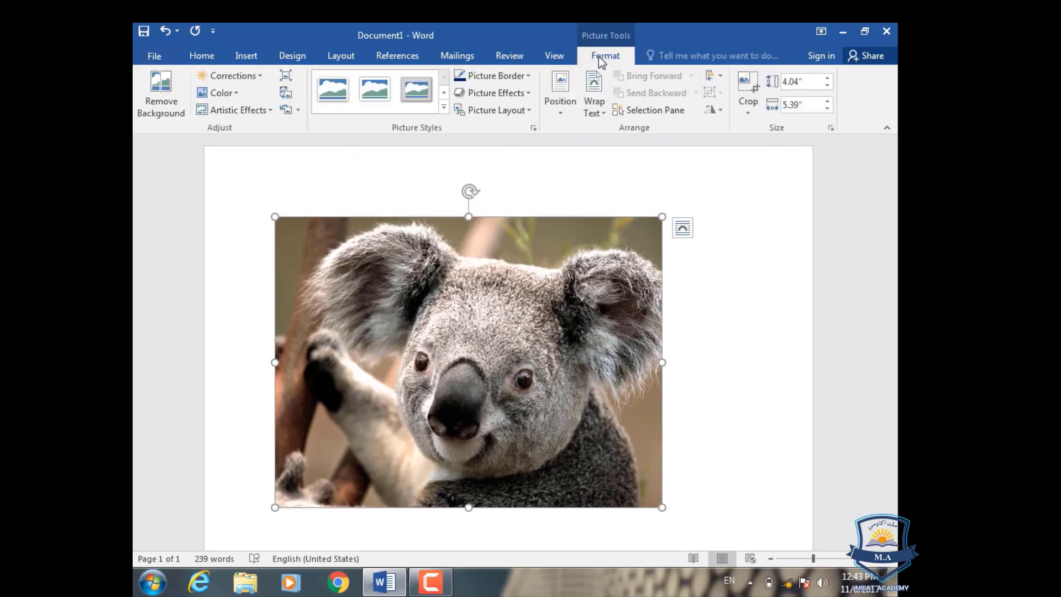
click(561, 116)
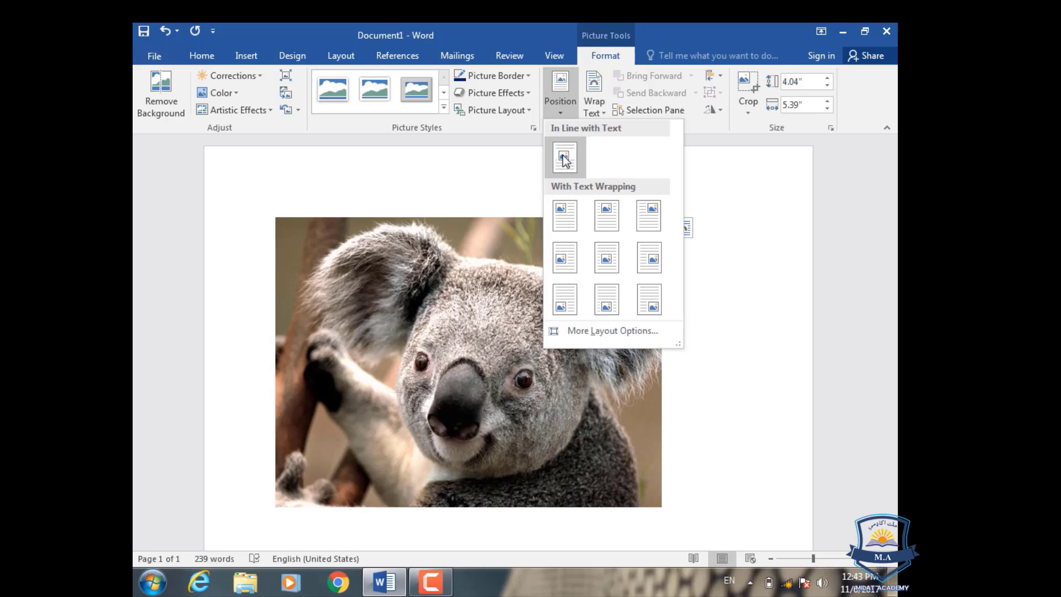
click(564, 157)
click(569, 108)
click(611, 209)
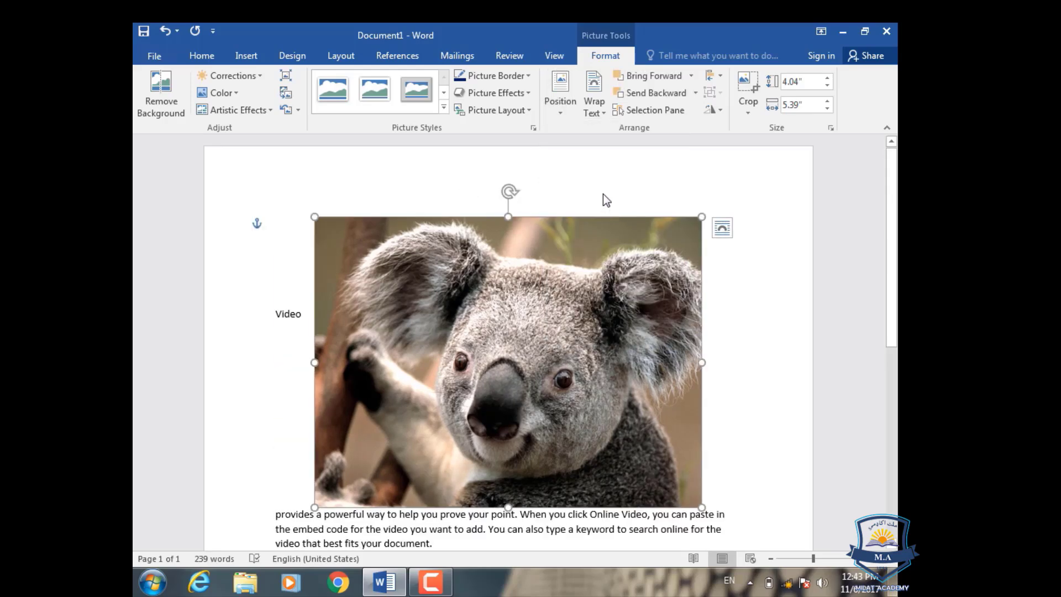
key(ctrl+z)
key(ctrl+z)
key(ctrl+z)
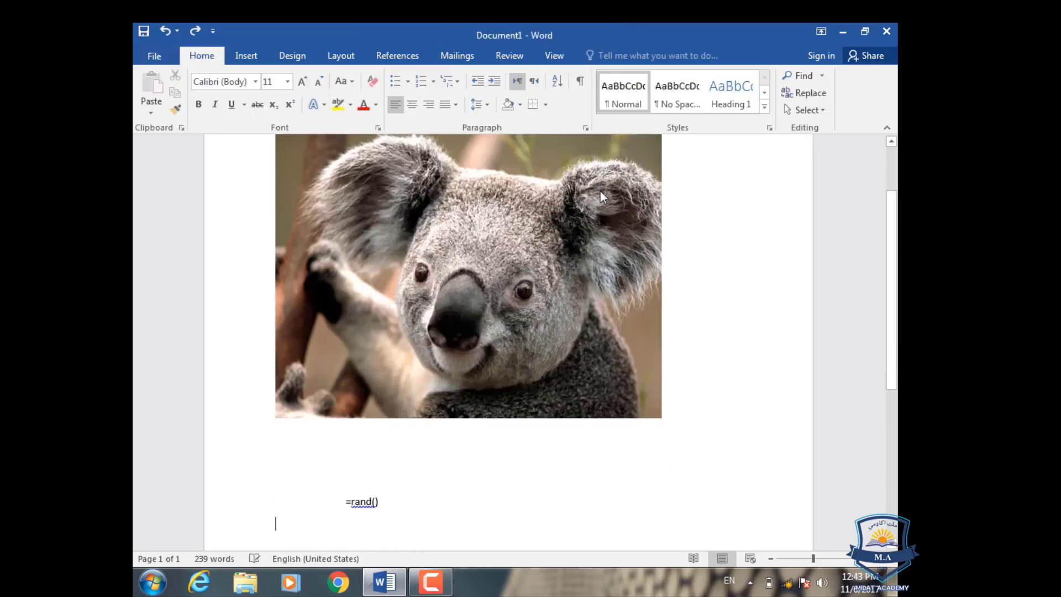
click(533, 243)
drag(533, 243, 587, 251)
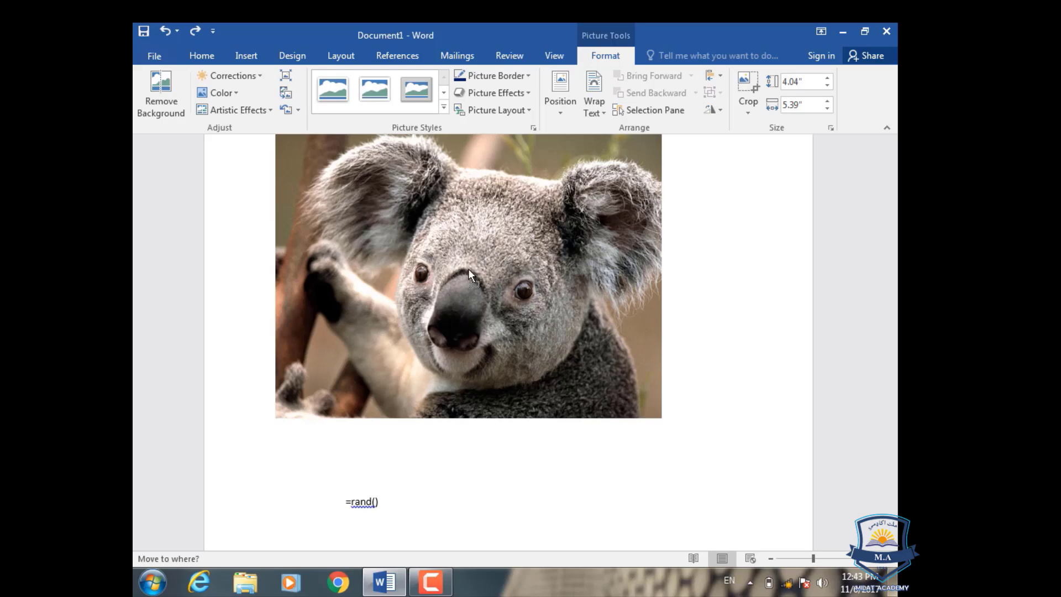
drag(434, 267, 468, 286)
drag(474, 270, 476, 248)
click(414, 478)
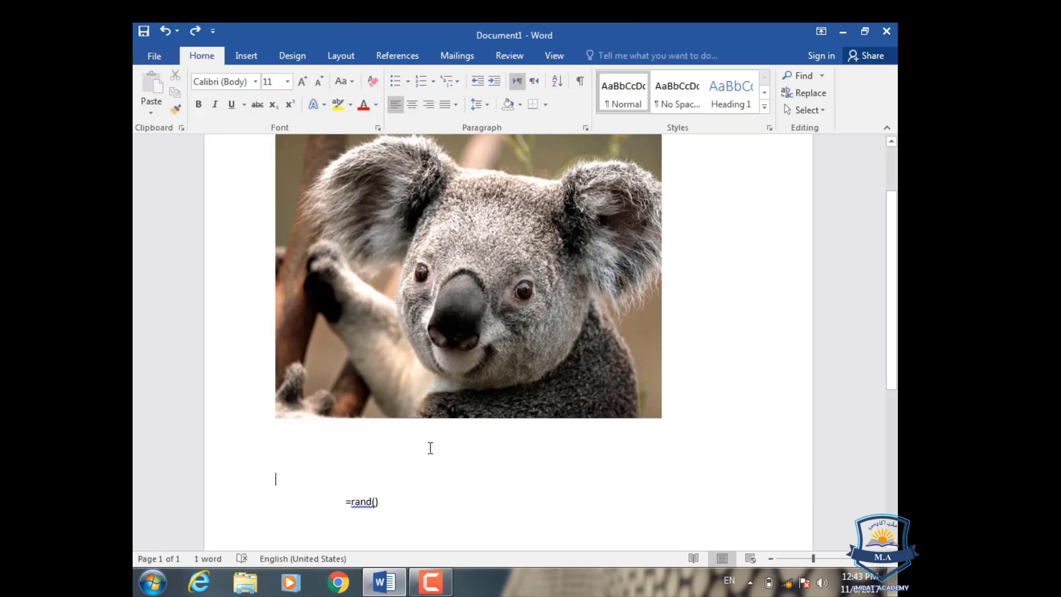
Step: Regenerate the sample paragraphs from the =rand() line below the picture
key(Return)
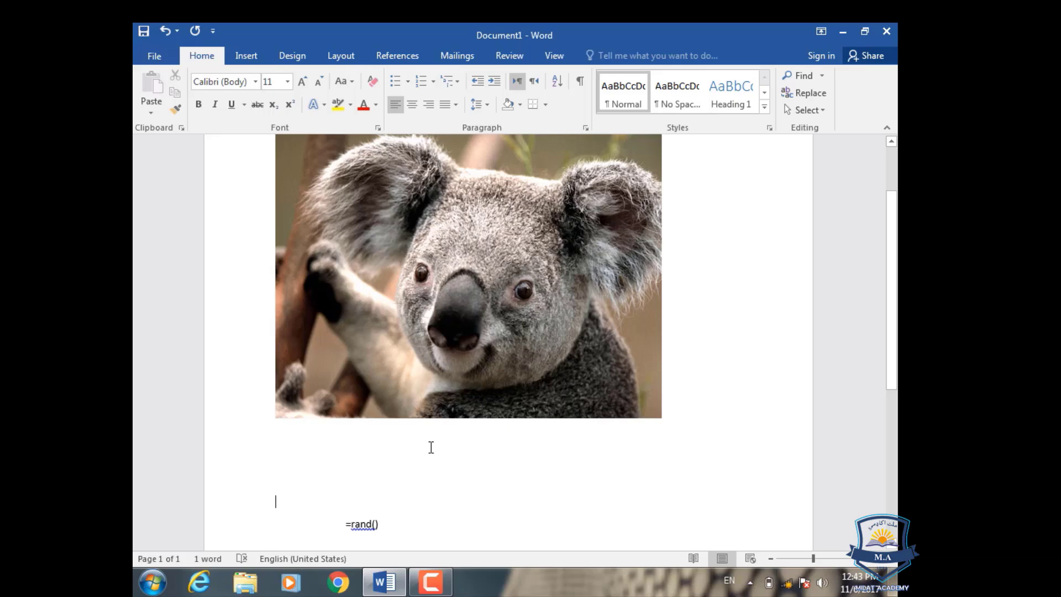
key(BackSpace)
key(BackSpace)
click(381, 482)
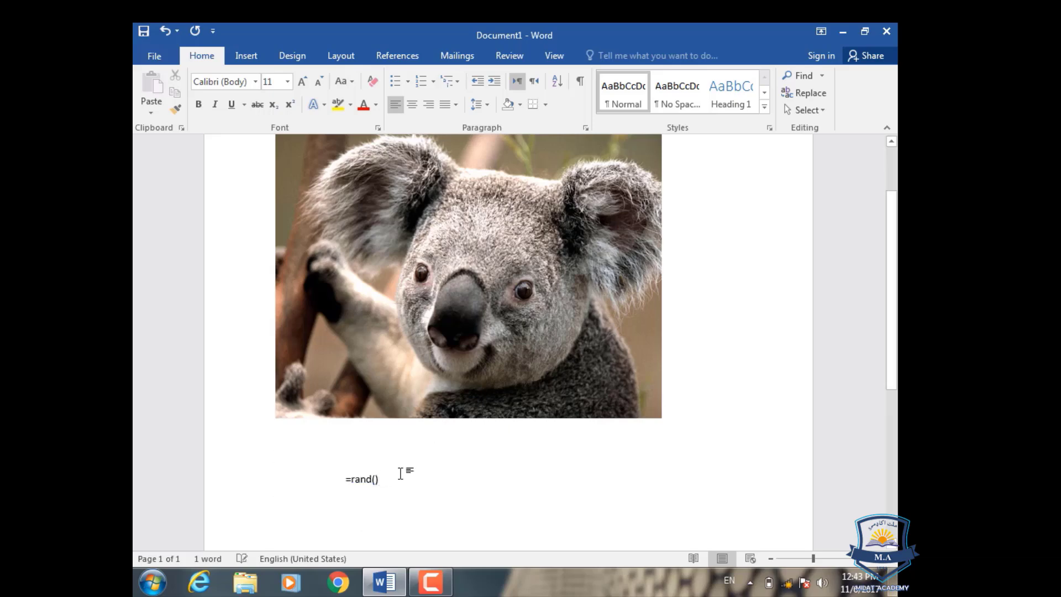
key(Return)
Step: Position the picture in the middle center of the page with square text wrapping
scroll(443, 220, up, 3)
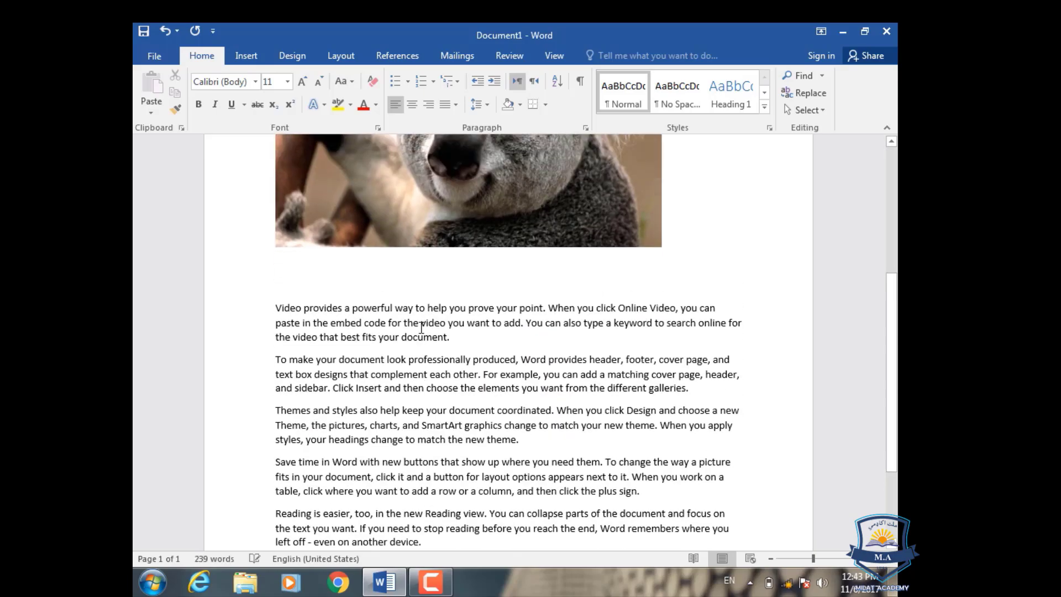
scroll(446, 220, up, 3)
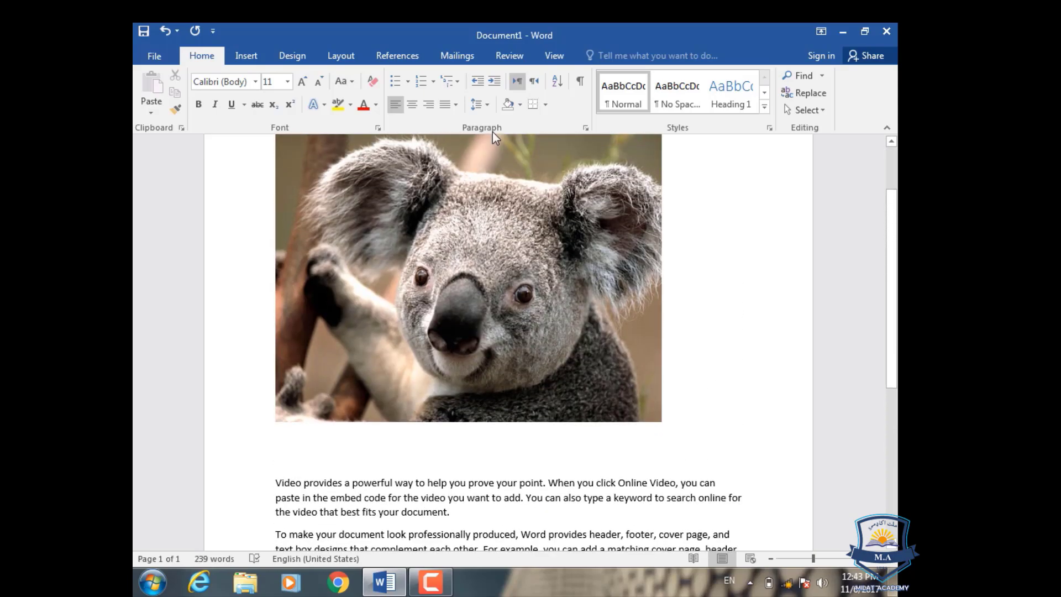
click(485, 213)
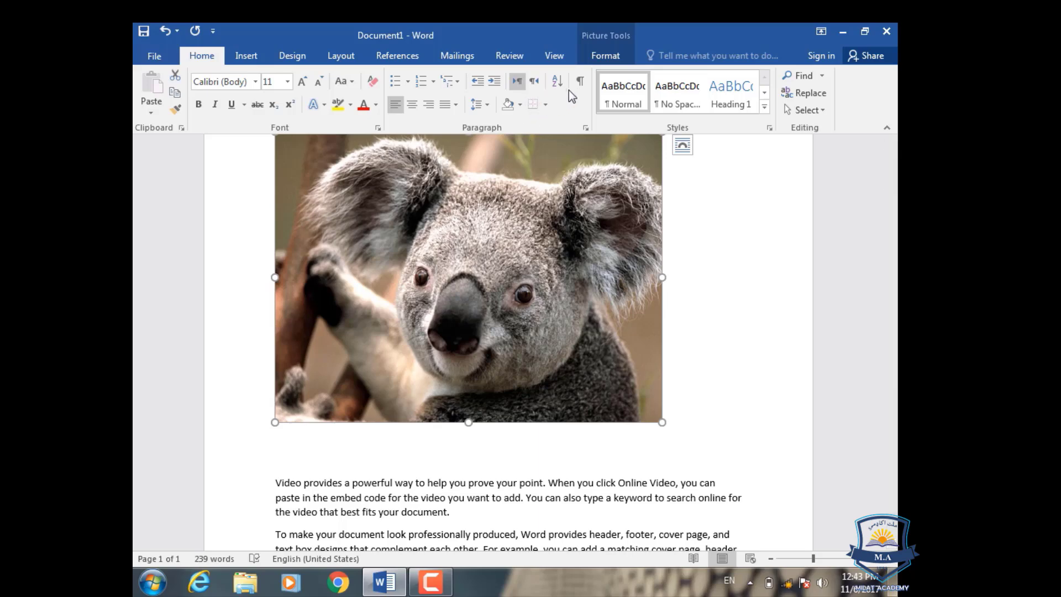
click(599, 57)
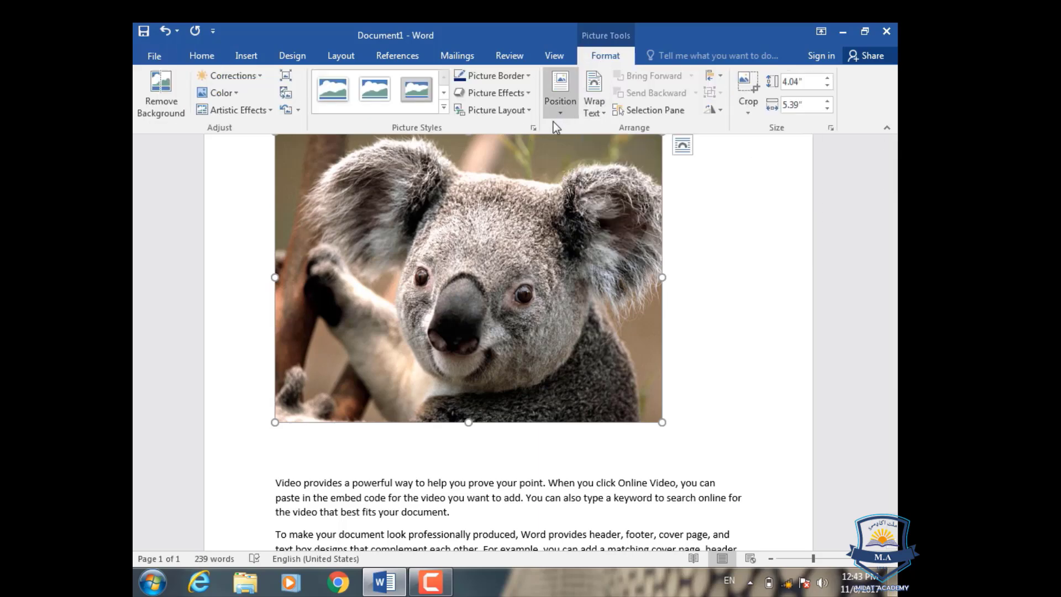
click(560, 97)
click(609, 257)
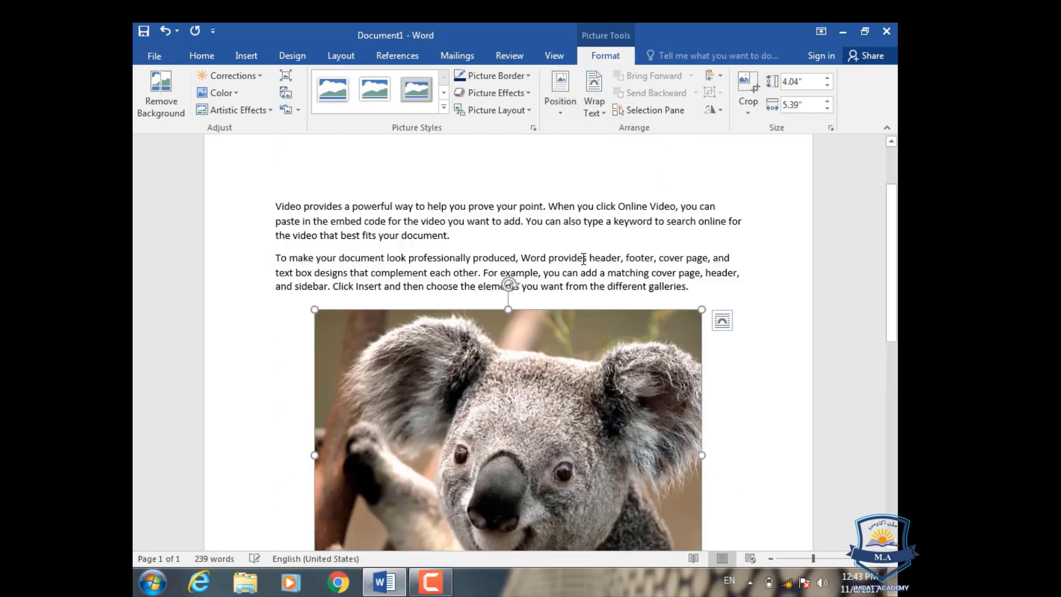
Step: Move the picture slightly left and resize it from a corner to about 2.23 by 2.97 inches
scroll(523, 363, down, 1)
scroll(522, 363, down, 3)
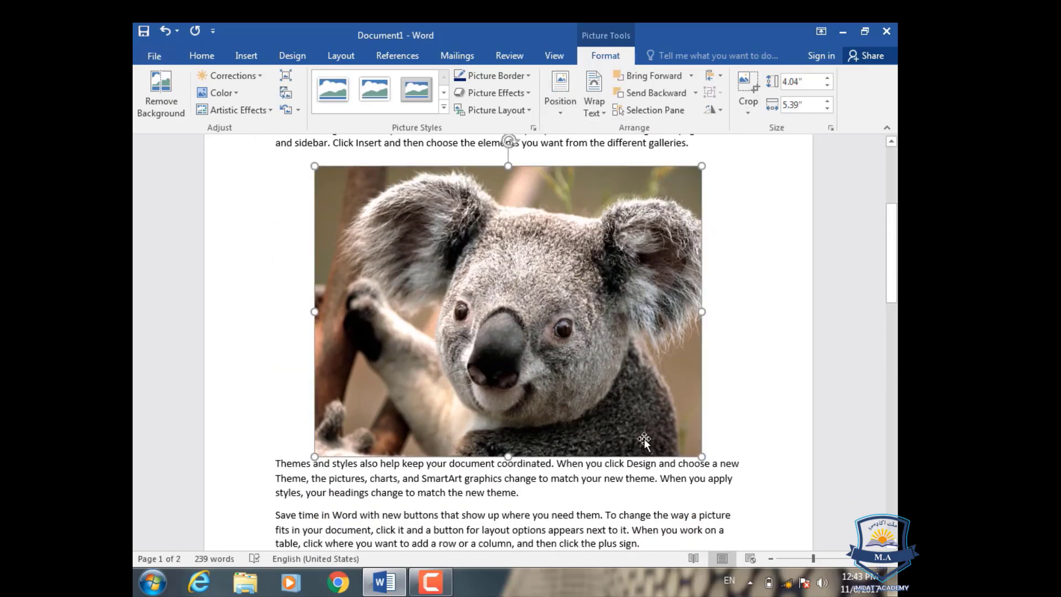
drag(487, 299, 436, 309)
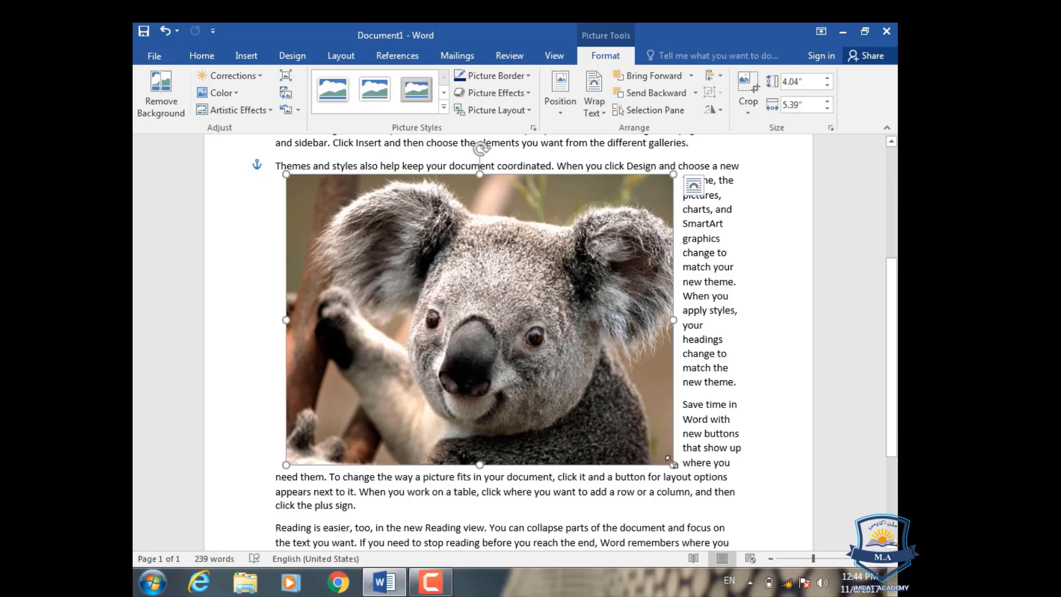
drag(672, 465, 499, 320)
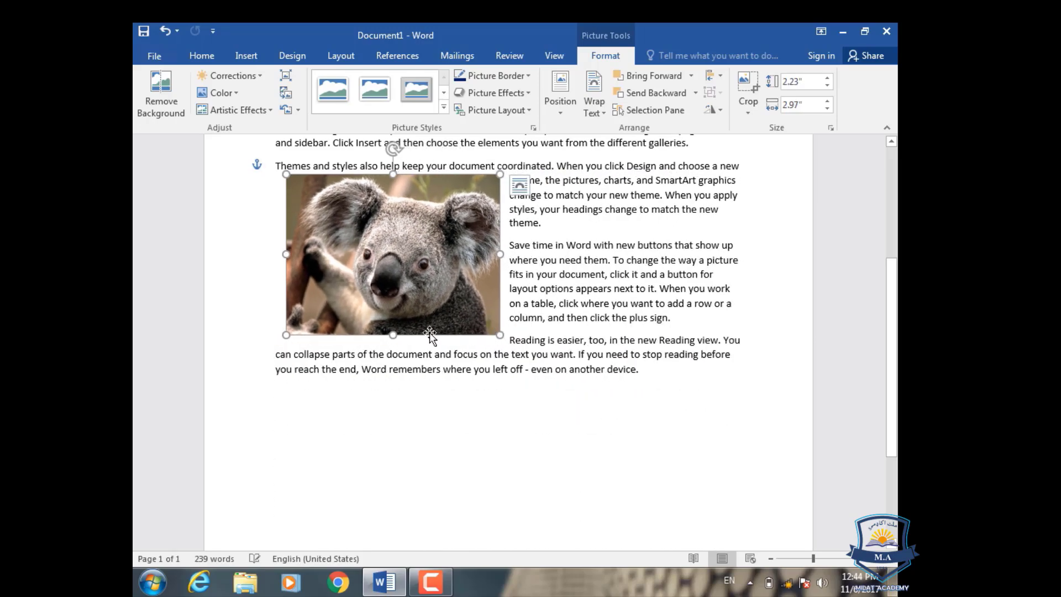
Step: Drag the picture beside the opening paragraphs, then position it at bottom center with square wrapping
scroll(432, 337, up, 4)
drag(394, 349, 643, 222)
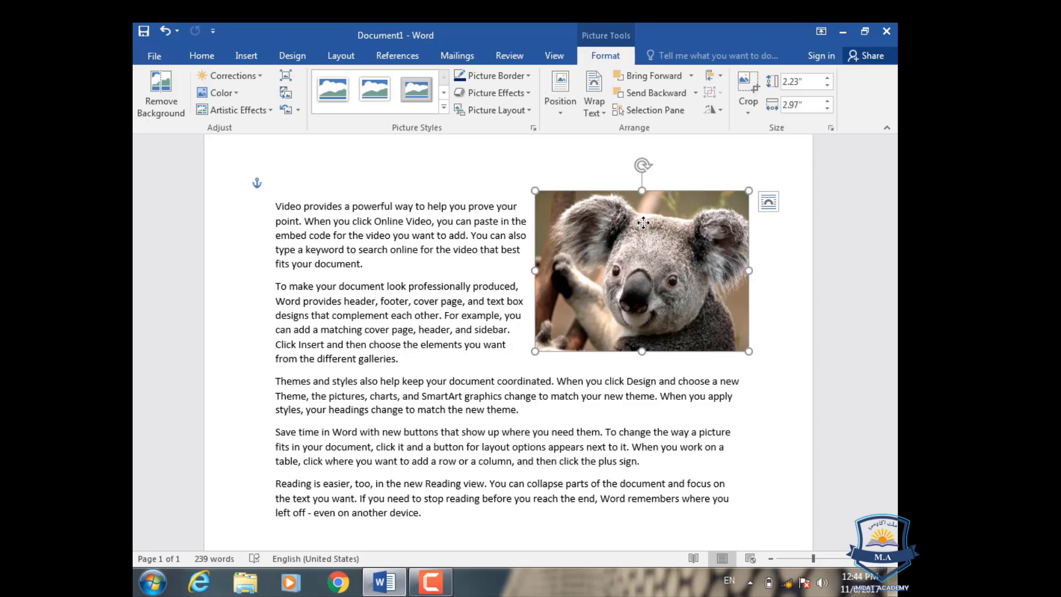
click(558, 115)
click(621, 302)
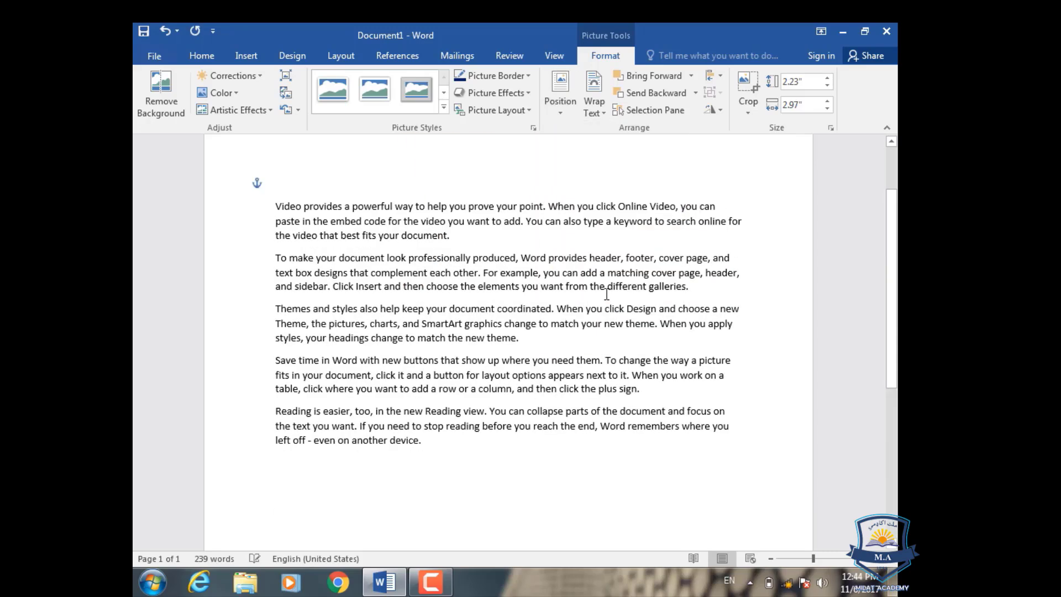
scroll(533, 358, down, 6)
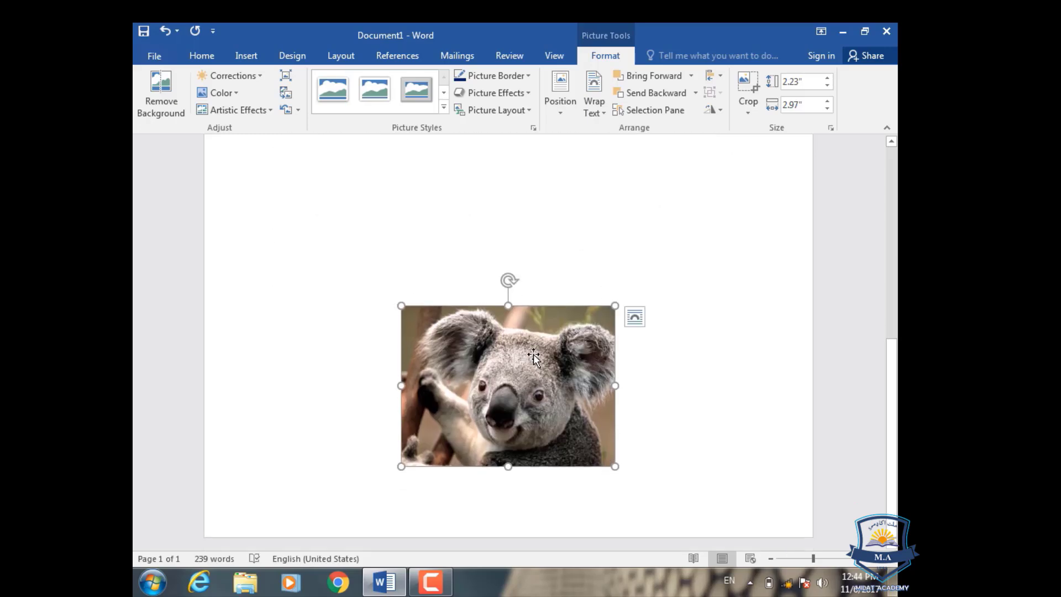
Step: Drag the picture back up to the top left, beside the first two paragraphs
drag(533, 356, 472, 234)
scroll(461, 216, up, 5)
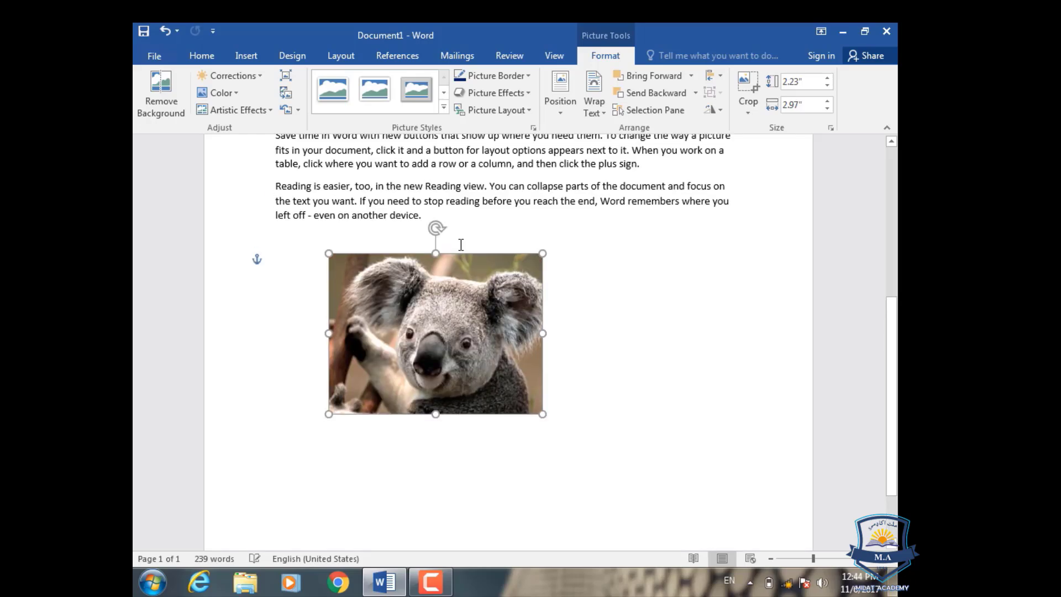
drag(429, 320, 418, 233)
scroll(419, 243, up, 3)
scroll(420, 251, up, 4)
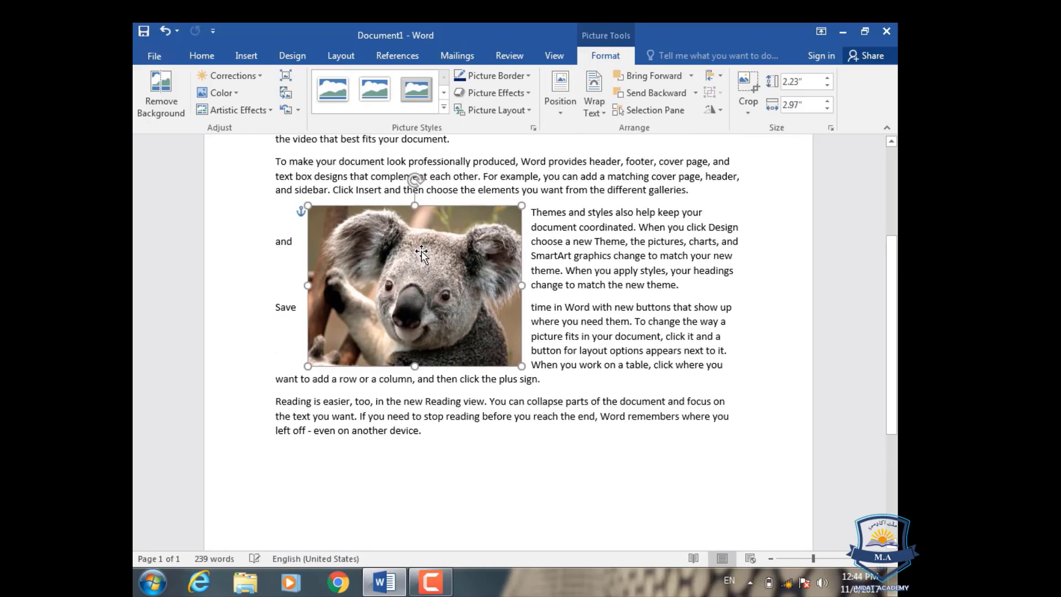
drag(433, 354, 368, 244)
drag(454, 317, 466, 274)
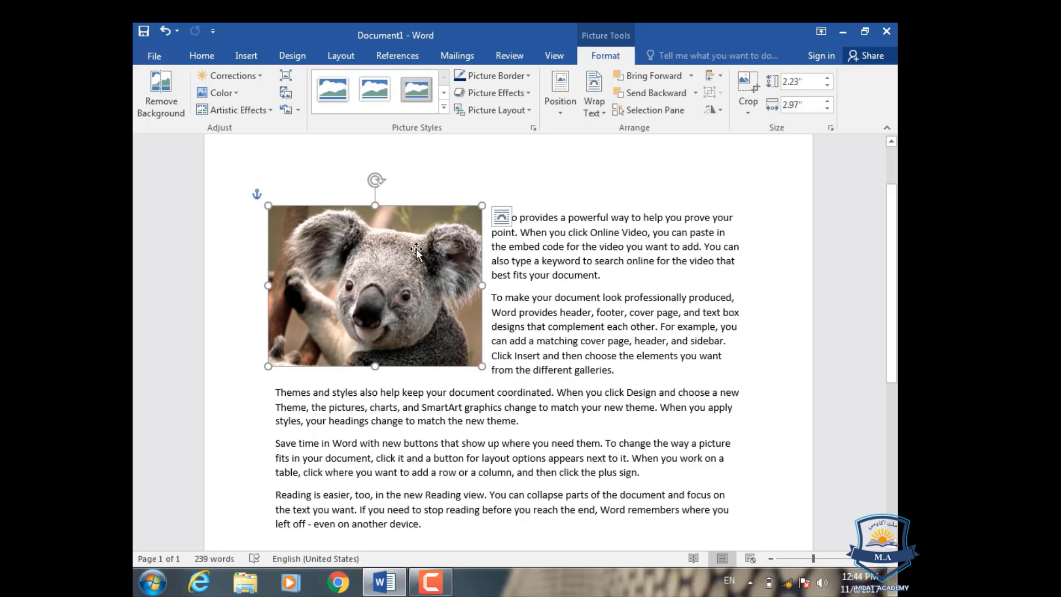
Step: Set the picture's wrapping to Square and move it slightly right so text flows around both sides
click(604, 112)
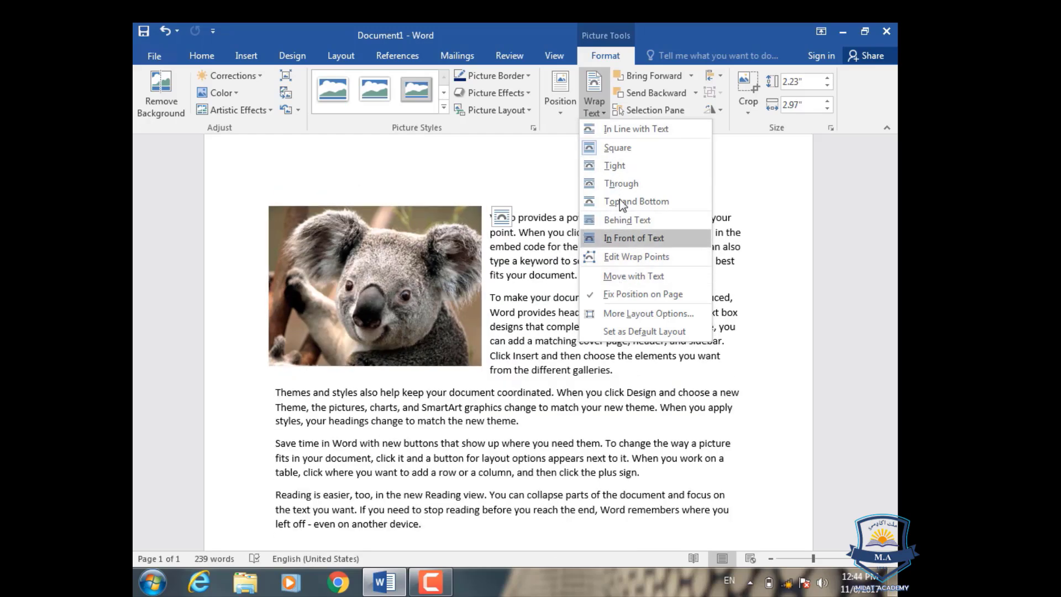
click(620, 153)
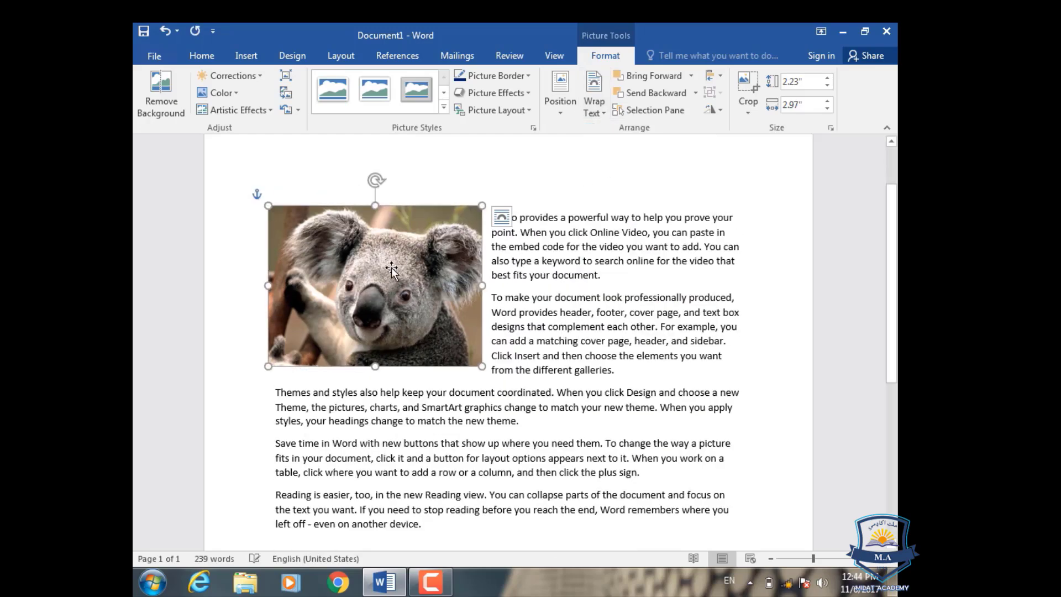
drag(392, 265, 436, 252)
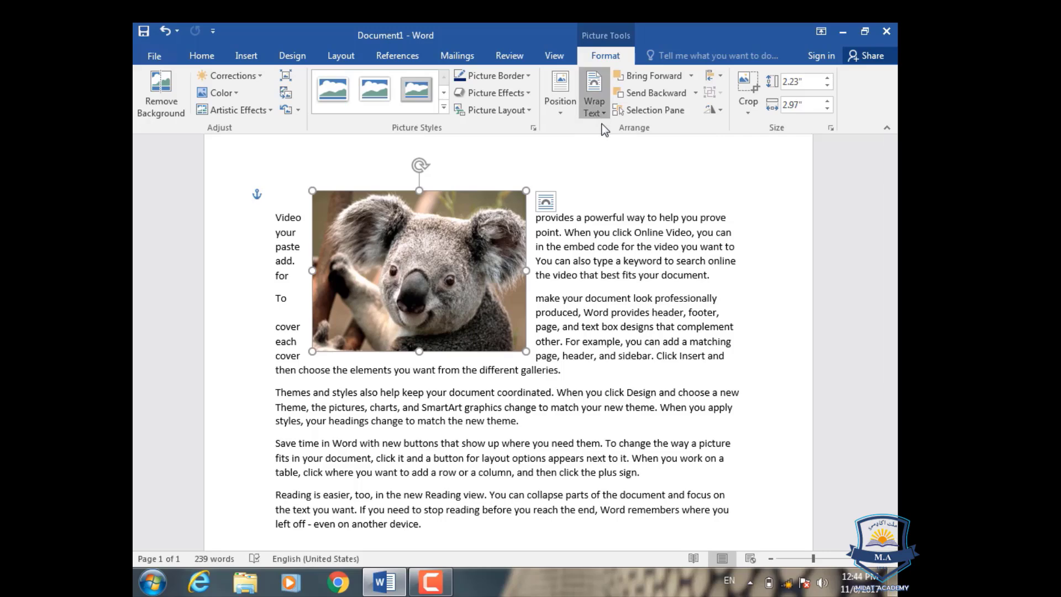
Step: Change the picture's text wrapping to Tight
click(594, 104)
click(612, 167)
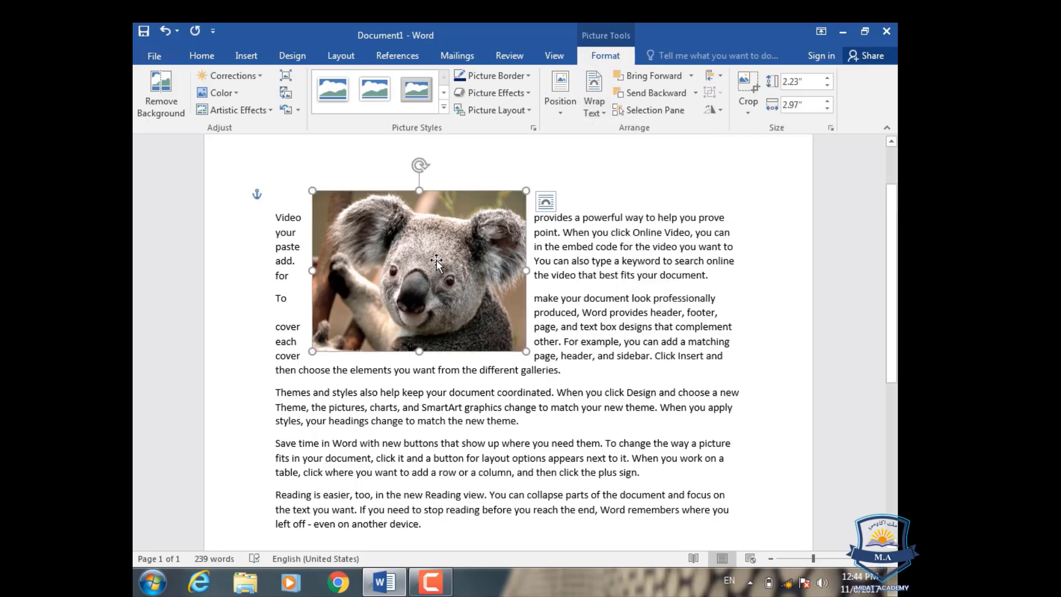
Step: Nudge the koala picture slightly right and set its text wrapping to Behind Text
drag(437, 264, 497, 274)
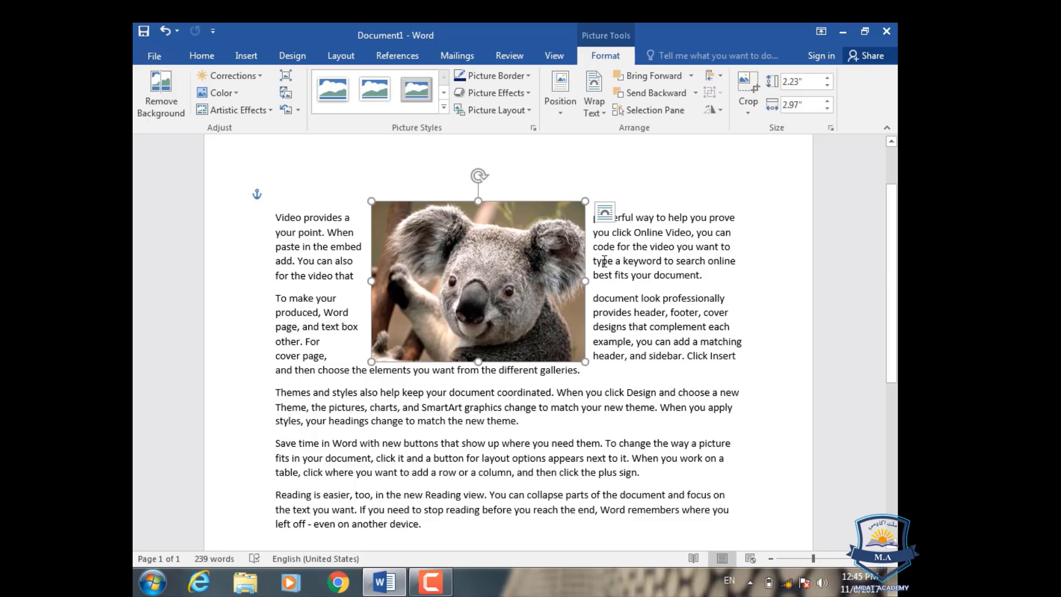
click(602, 117)
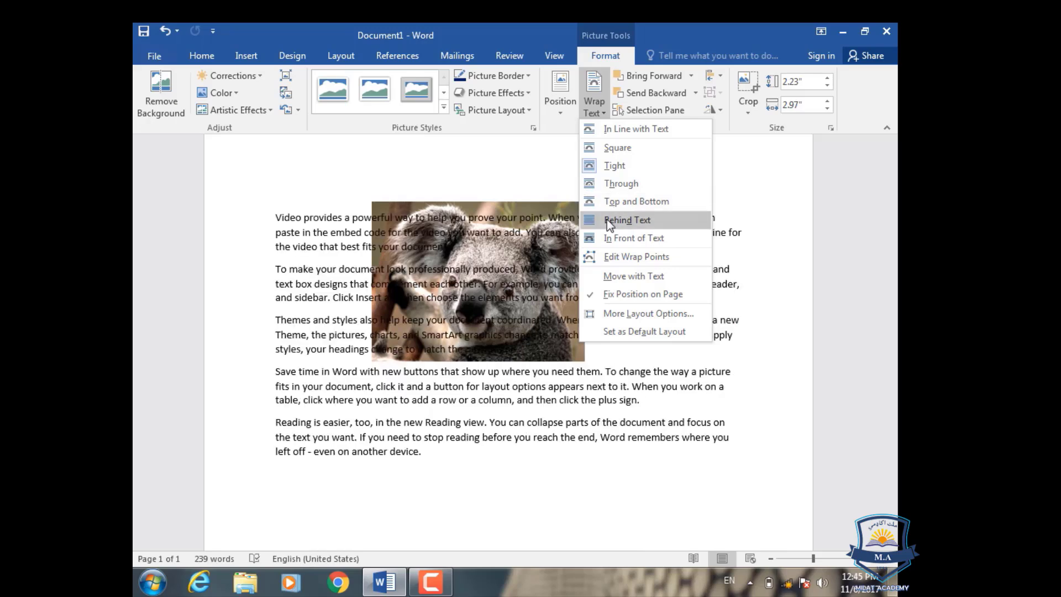
click(608, 219)
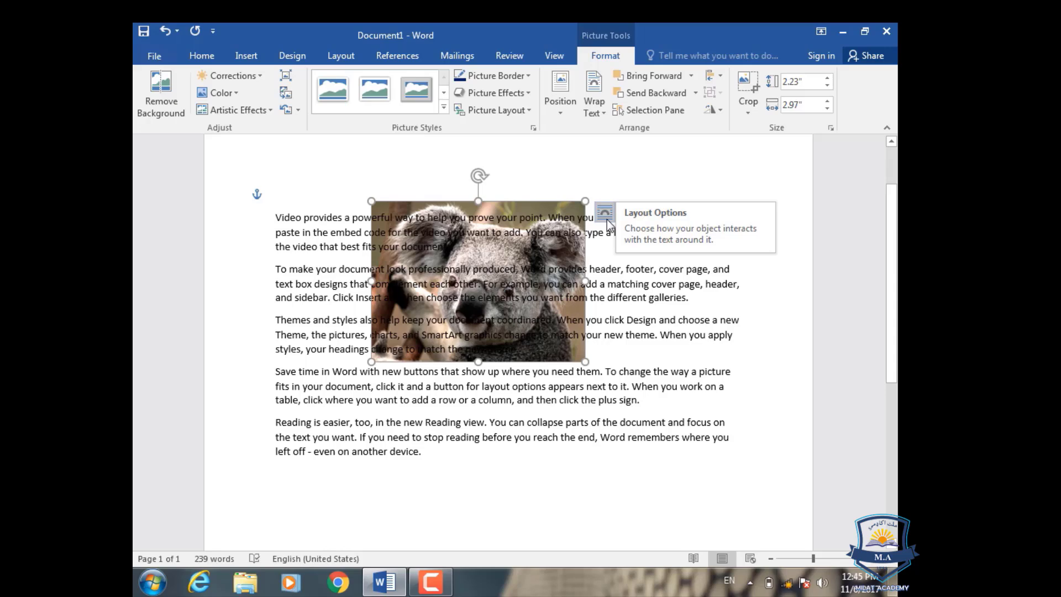
Step: Add the text jkhkjhj after "prove your point." in the first paragraph
click(549, 216)
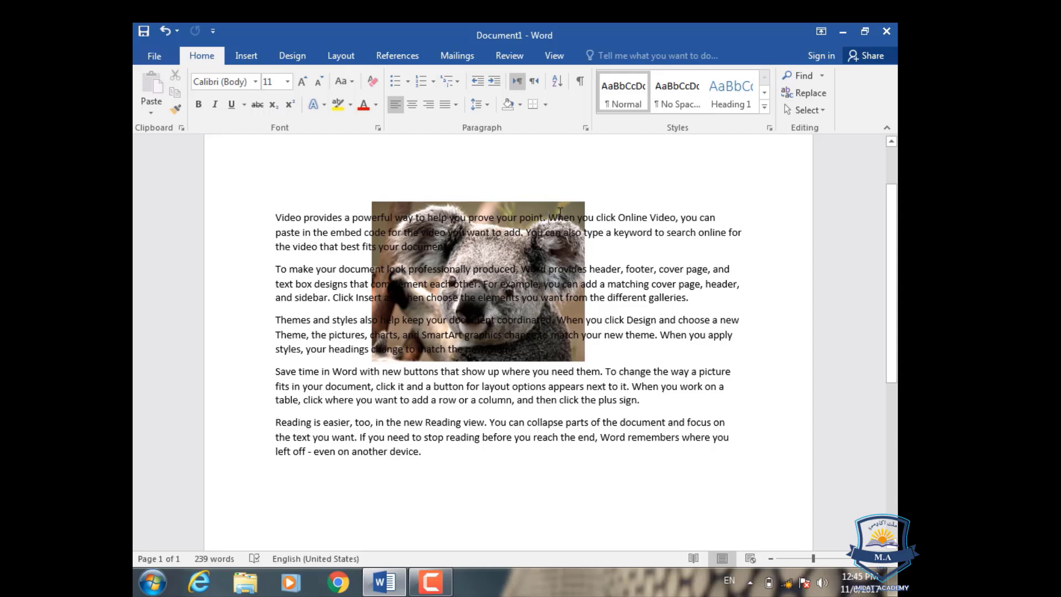
text(jkhkjhj)
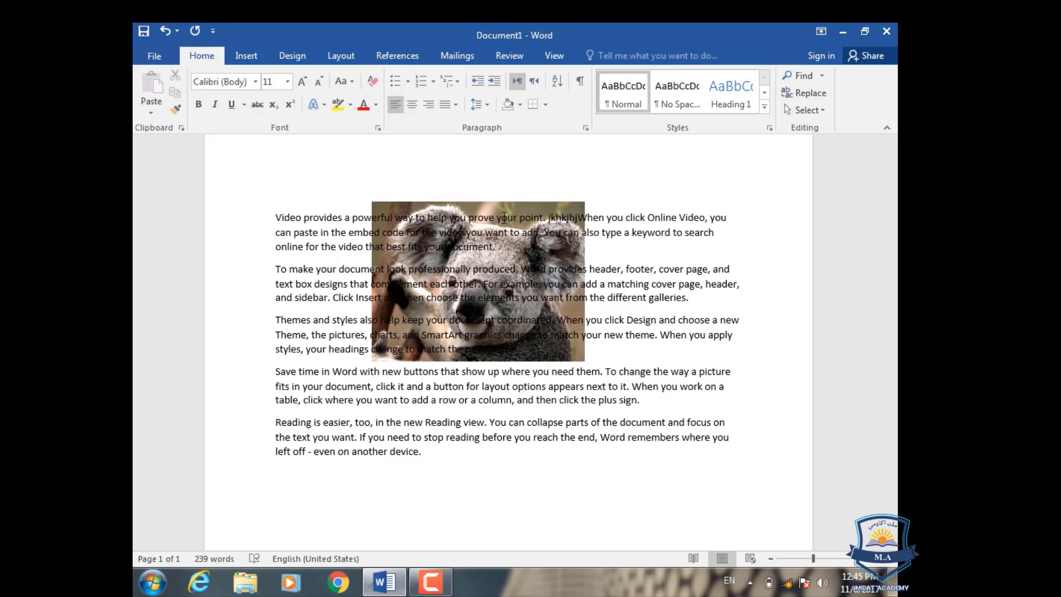
Step: Select the koala picture again and change its text wrapping to In Front of Text
click(468, 210)
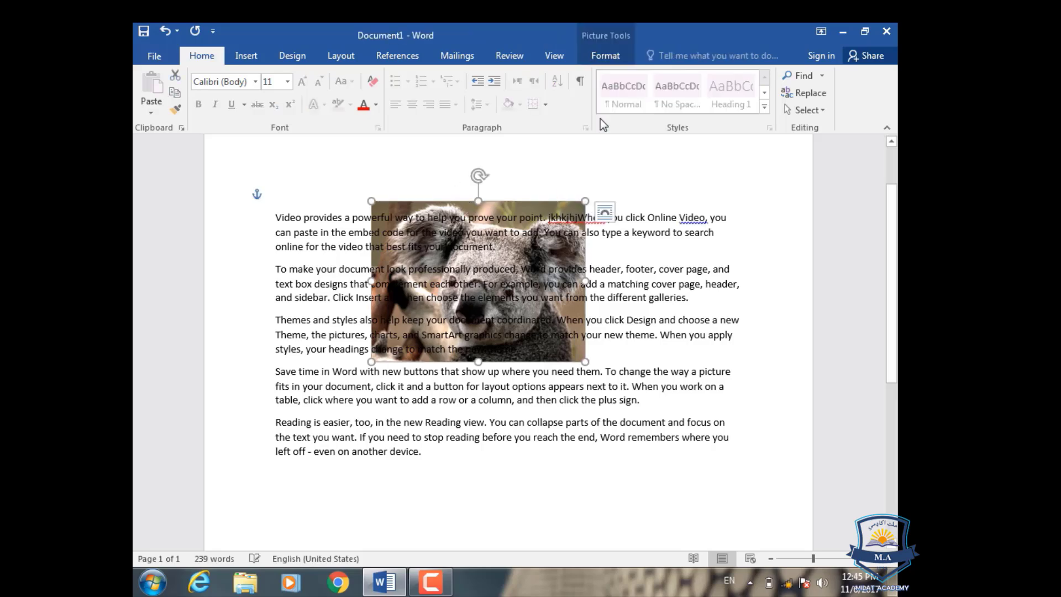
click(603, 56)
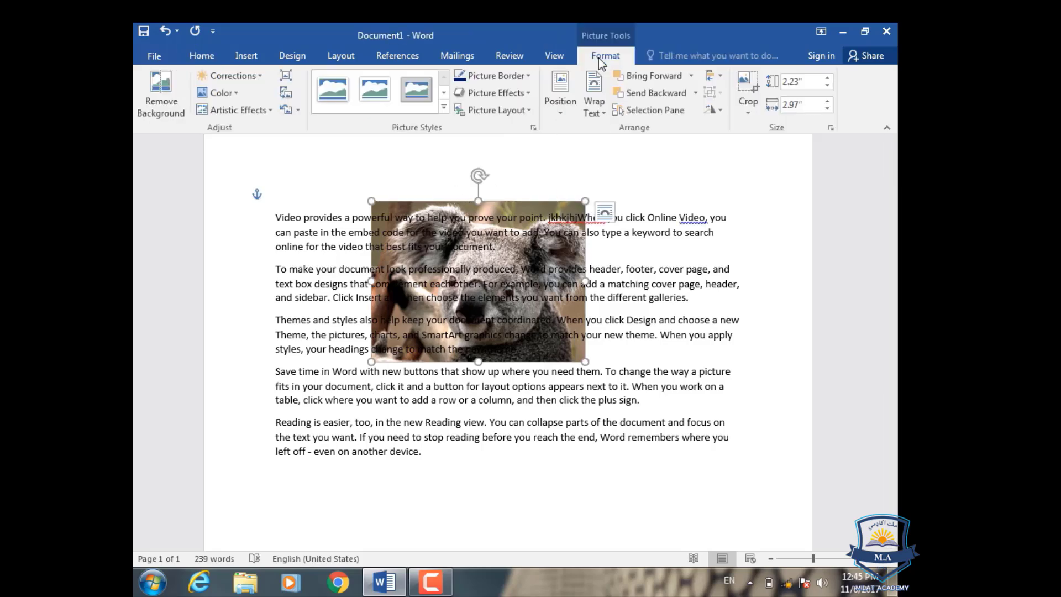
click(594, 110)
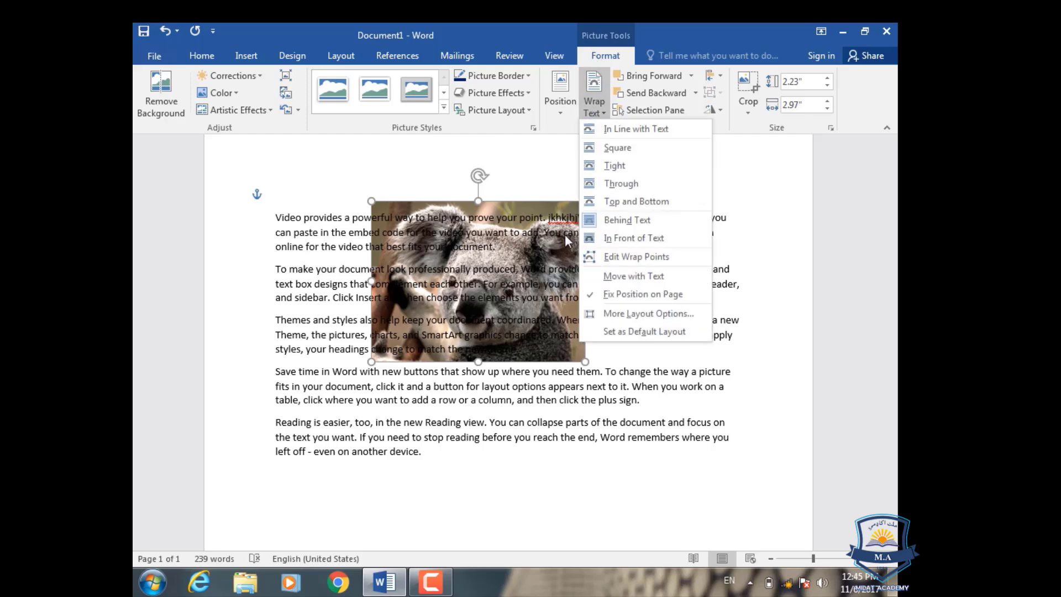
click(608, 237)
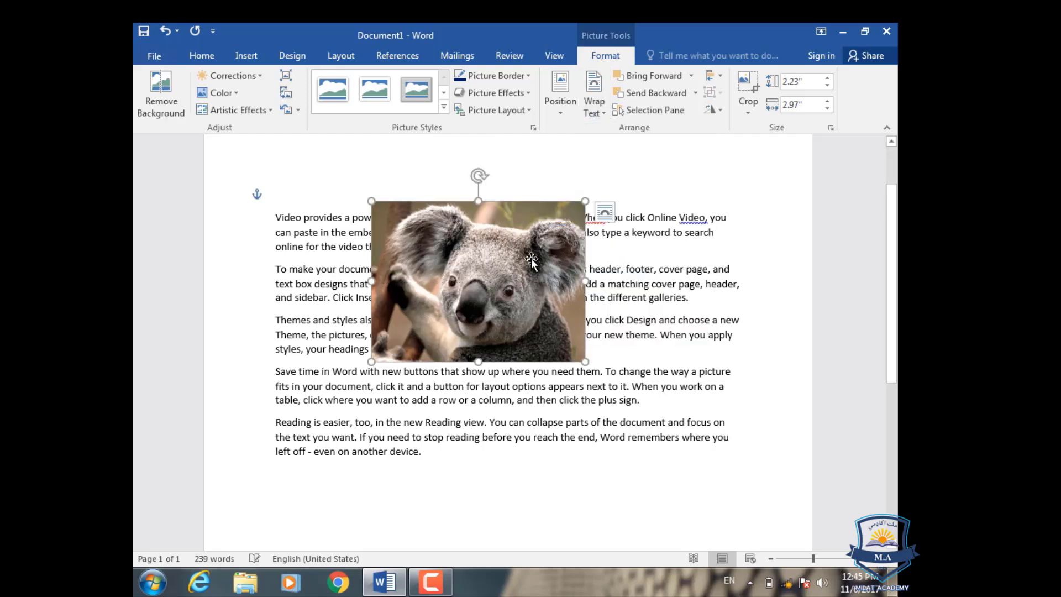
Step: Move the koala picture to the top left above the text and set its wrapping to Top and Bottom
drag(532, 260, 607, 245)
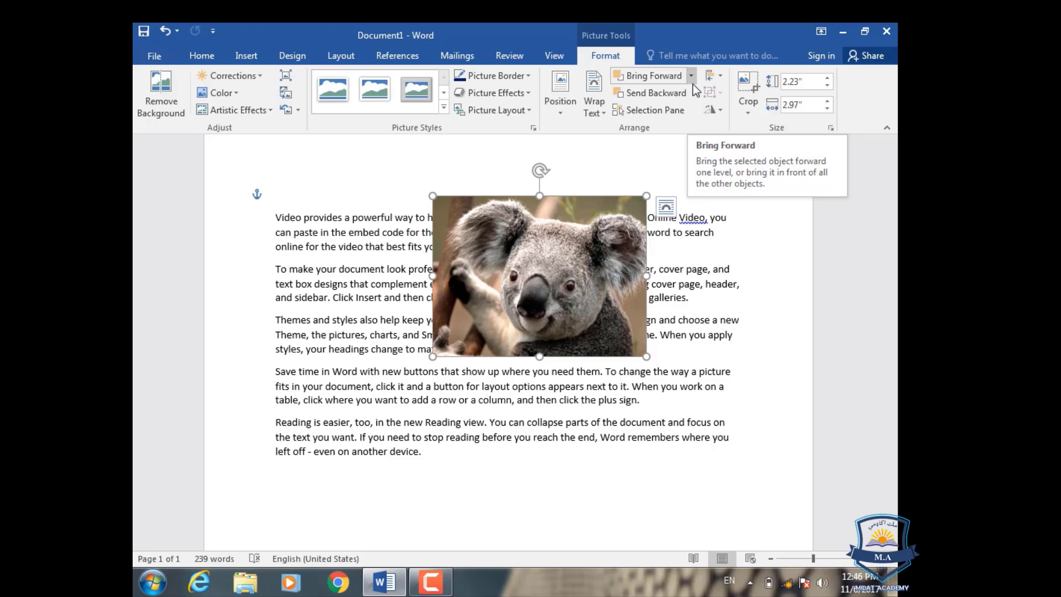
drag(533, 224, 353, 209)
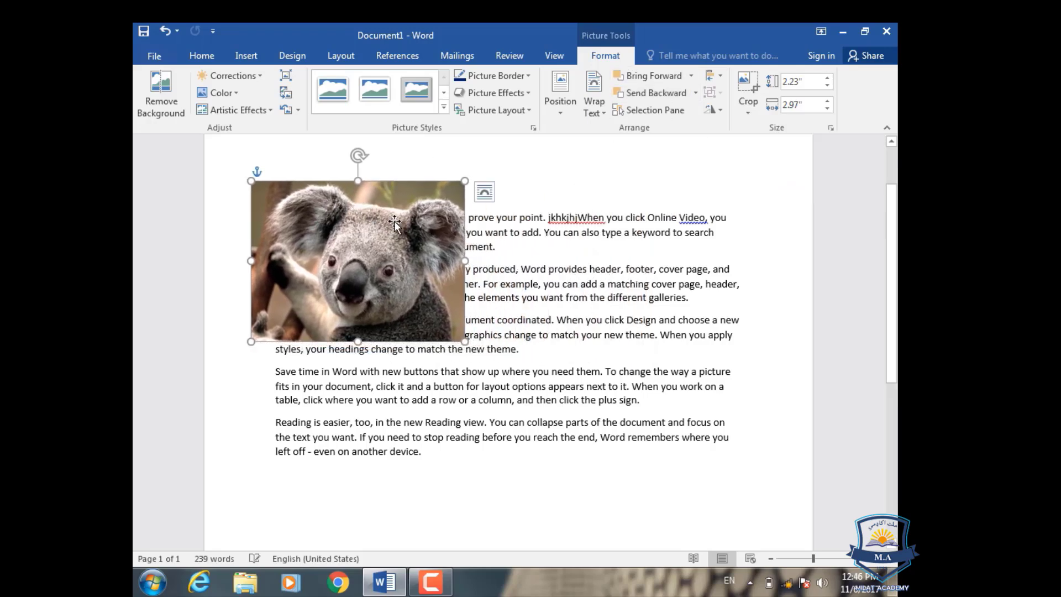
click(606, 110)
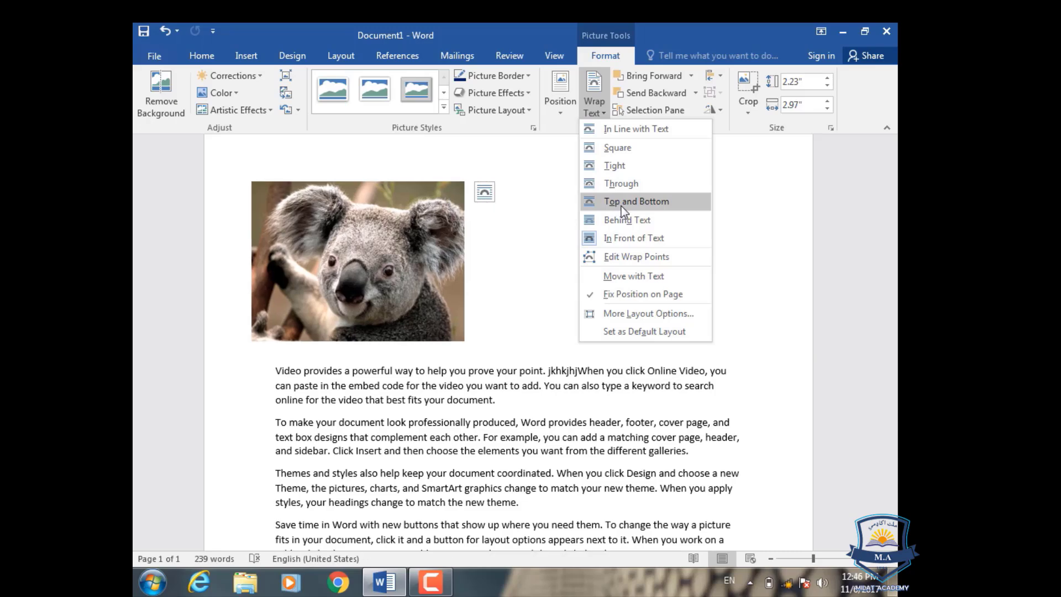
click(620, 202)
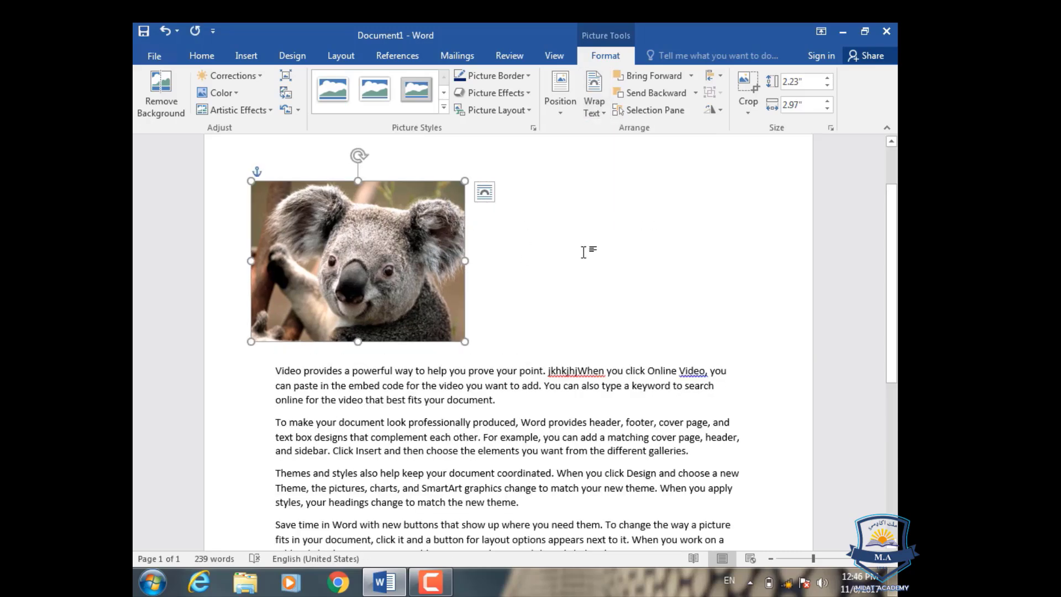
click(586, 252)
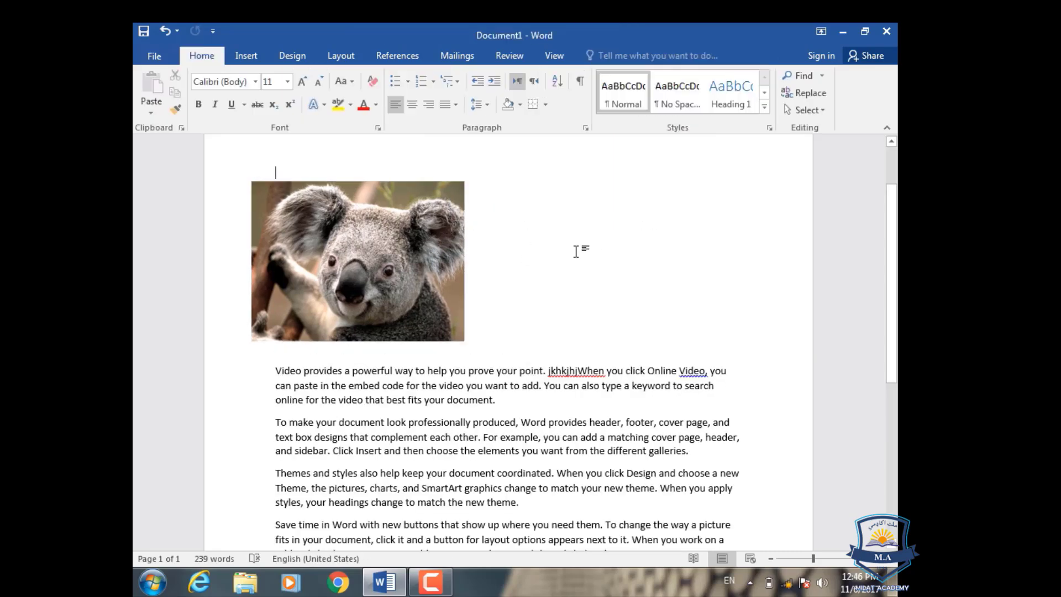
Step: Insert the Penguins.jpg sample picture at the top of the document
click(240, 58)
click(273, 165)
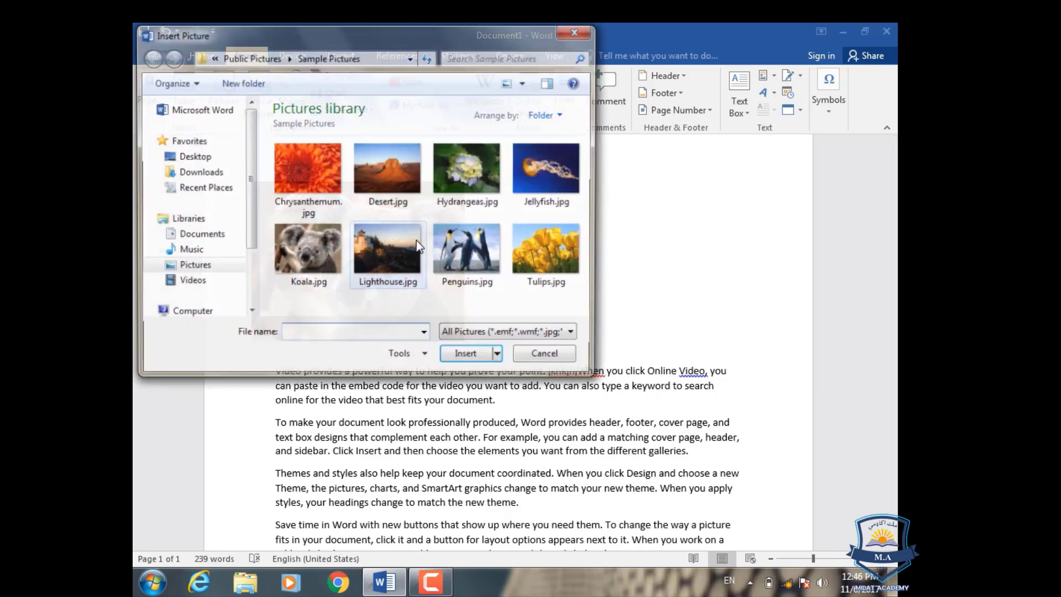
click(467, 252)
click(486, 354)
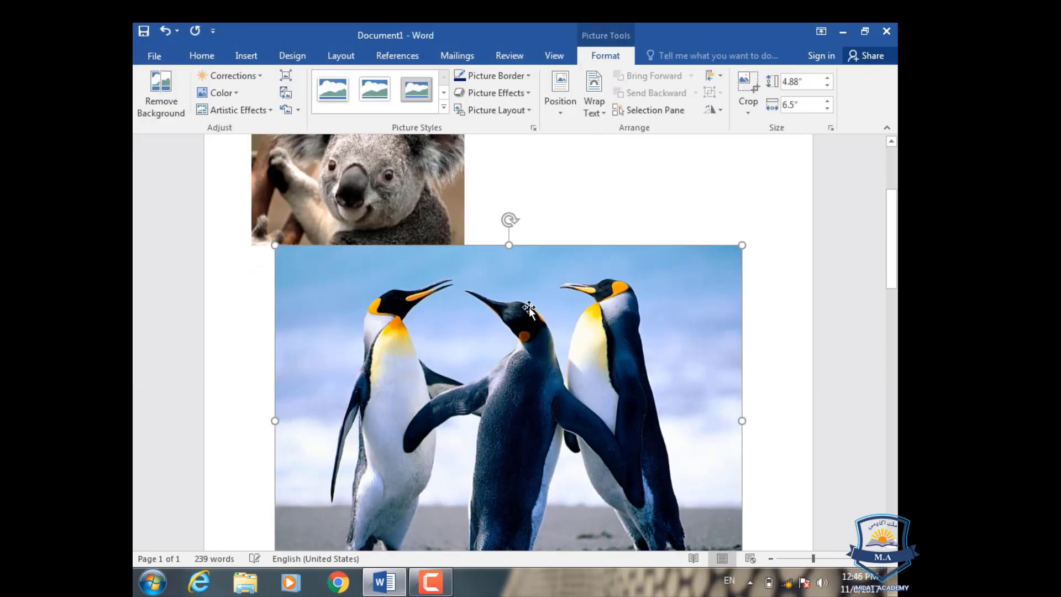
Step: Resize the penguins picture from its corner to about 2.52" by 3.37"
scroll(805, 419, down, 3)
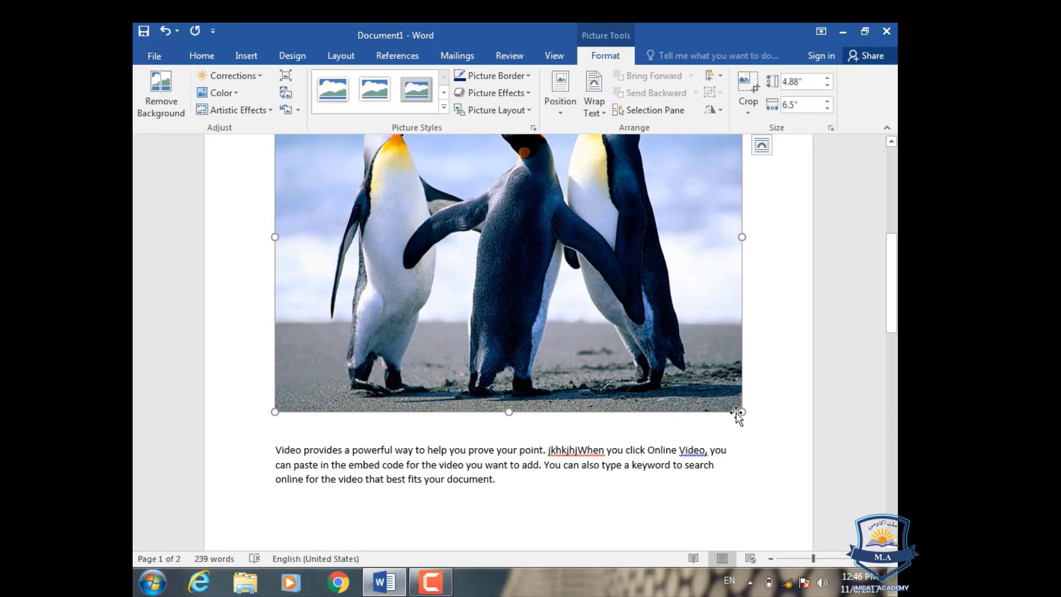
drag(742, 412, 517, 233)
scroll(509, 258, up, 3)
Step: Position the penguins picture at top center with text wrapping, then drag it up so it overlaps the koala
drag(436, 369, 465, 351)
click(559, 107)
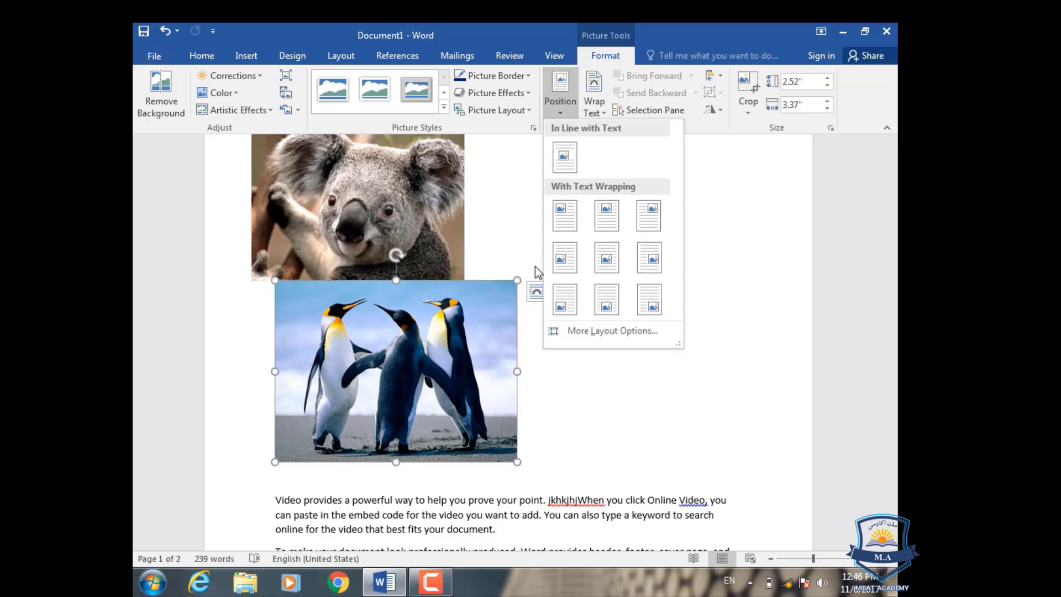
click(608, 219)
drag(535, 221, 503, 242)
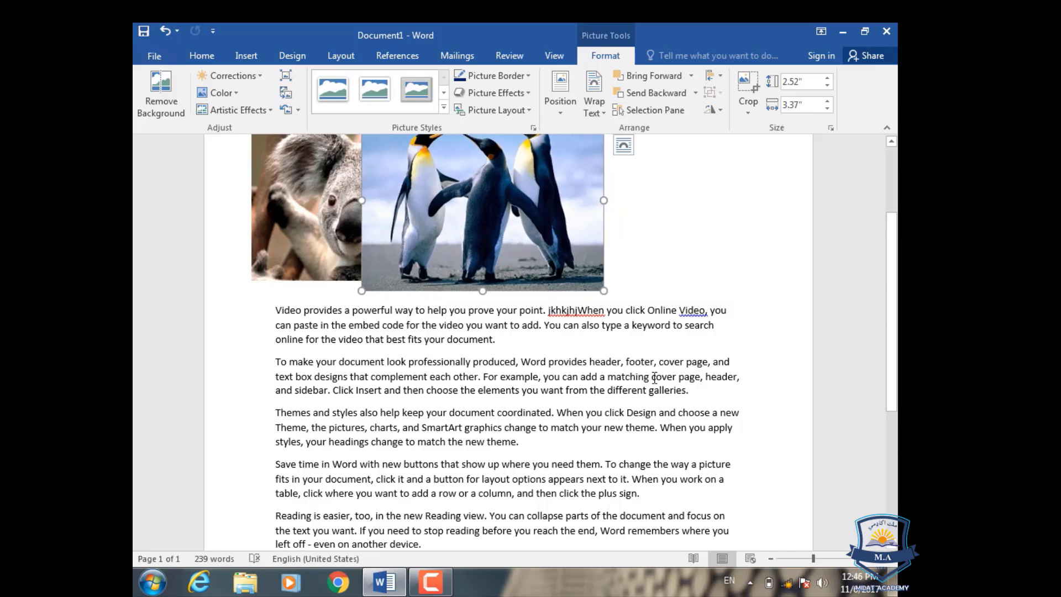
Step: Change the stacking of the two overlapping pictures with Send Backward and Bring Forward, leaving the penguins in front
scroll(608, 381, up, 3)
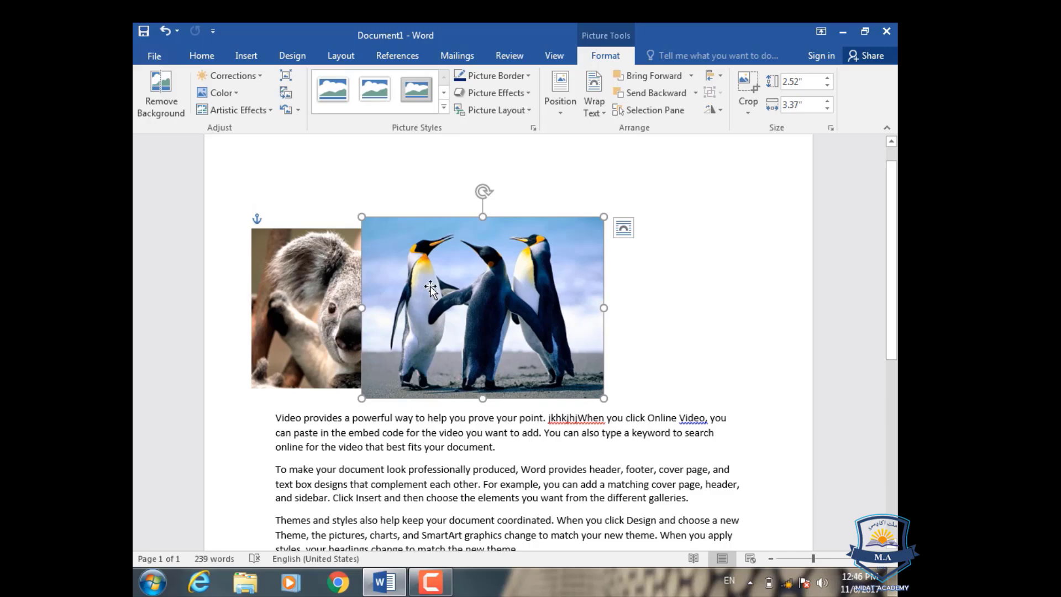
click(651, 96)
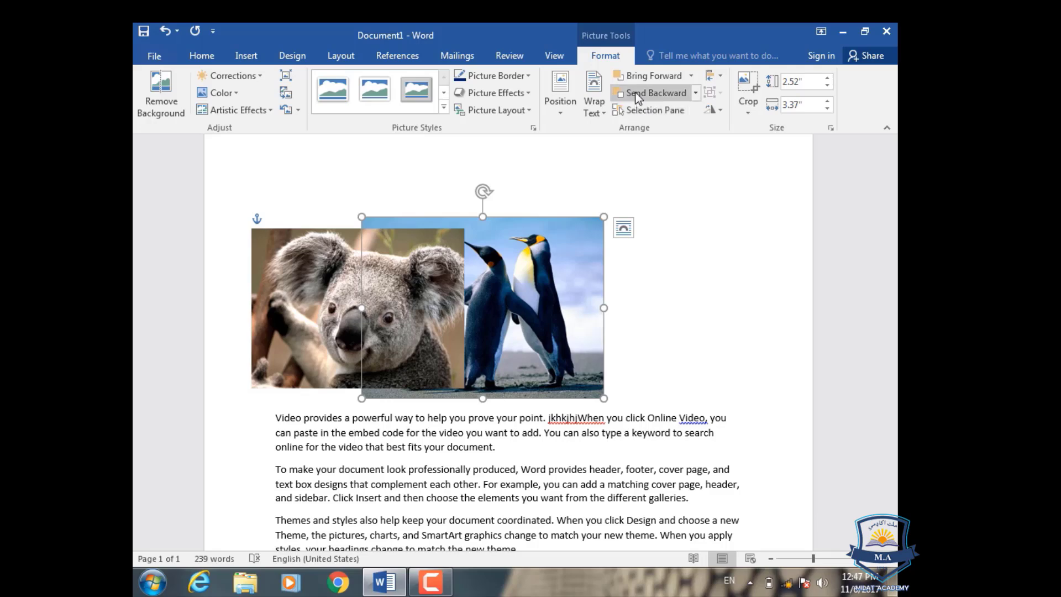
click(303, 251)
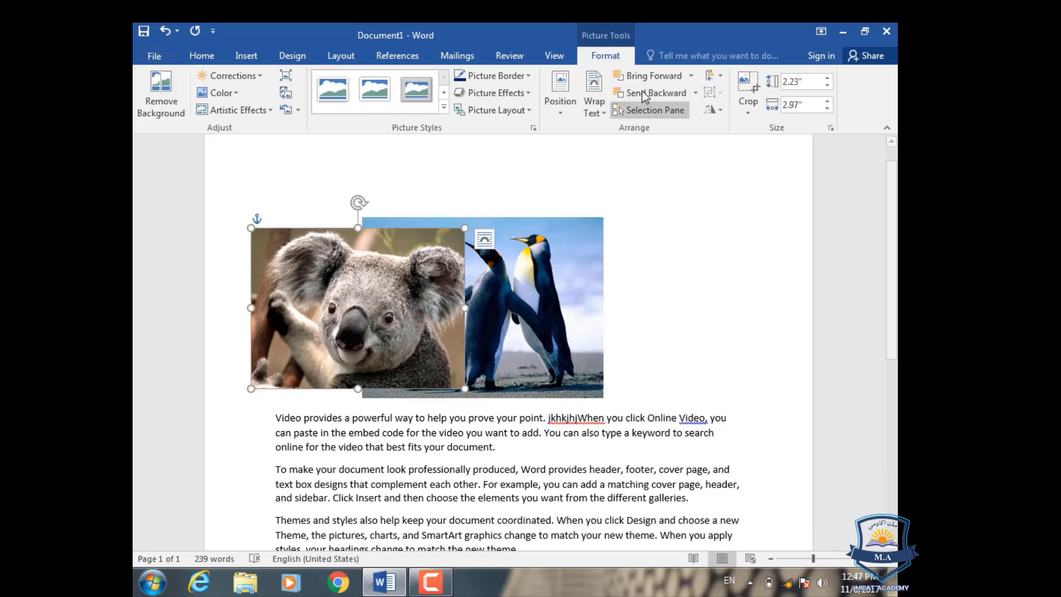
click(641, 94)
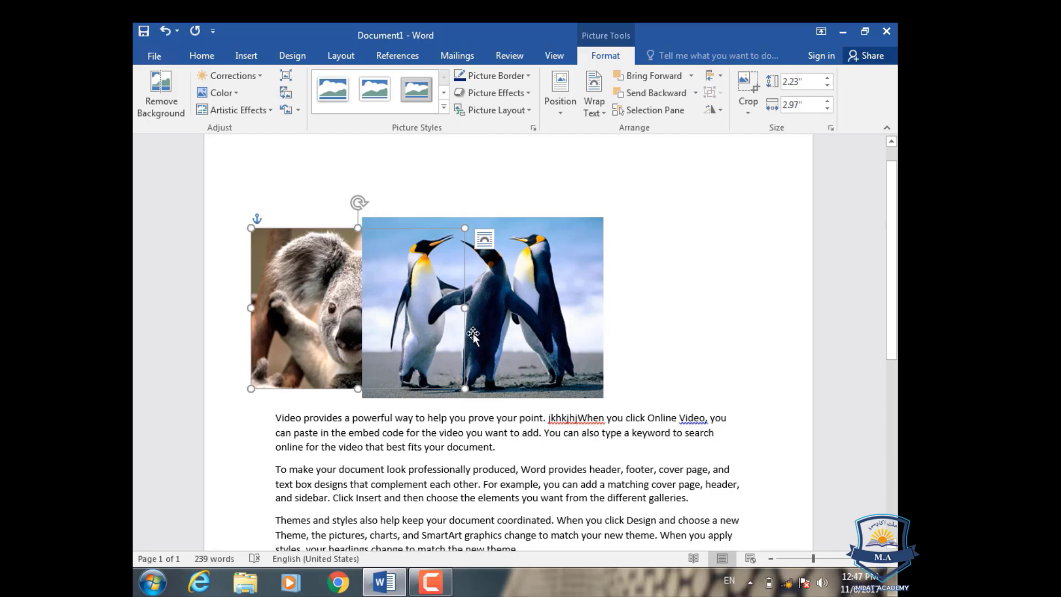
click(663, 77)
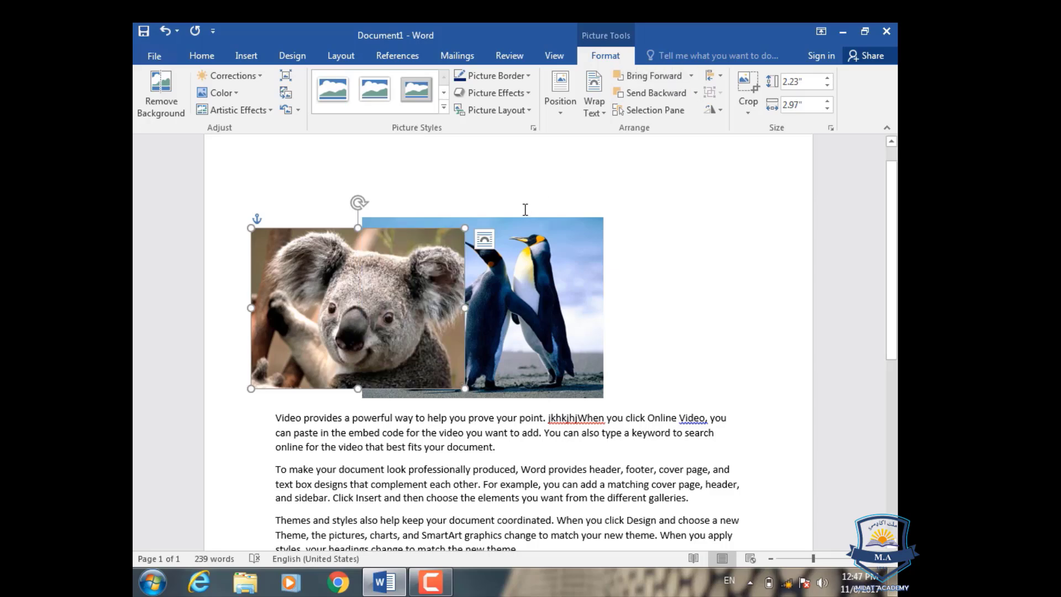
click(666, 94)
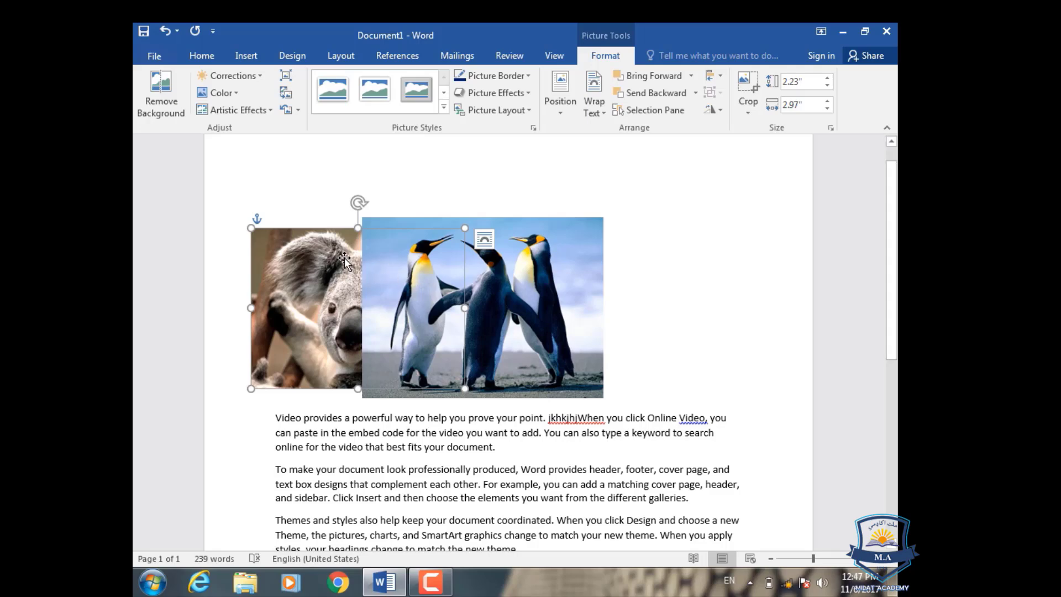
Step: Move the penguins picture slightly right so it sits beside the koala
click(507, 253)
drag(506, 253, 560, 243)
drag(368, 279, 356, 285)
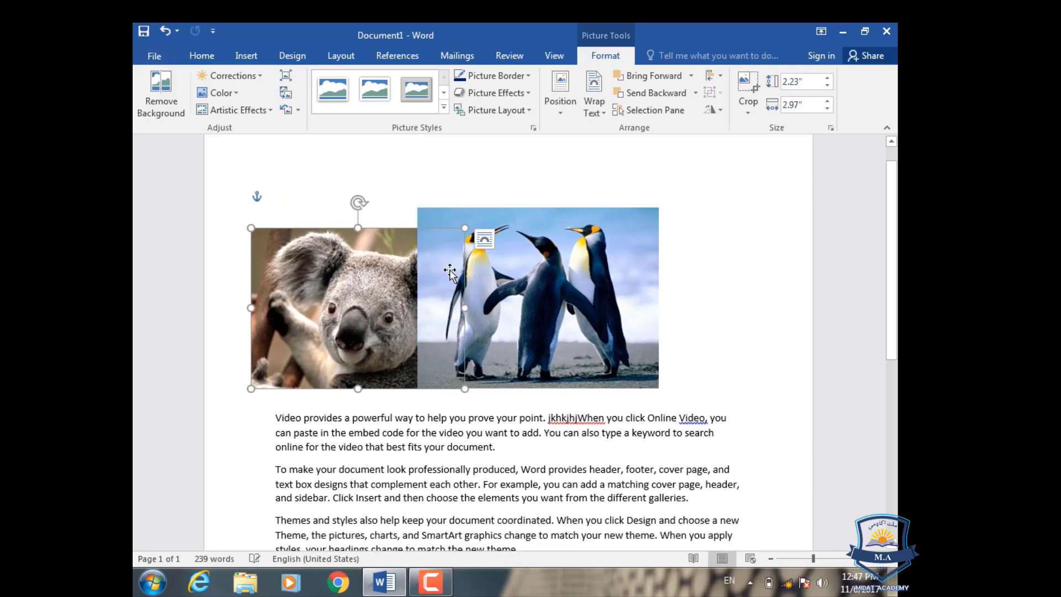
mouse_move(500, 255)
mouse_down()
mouse_move(527, 255)
mouse_move(505, 255)
mouse_up()
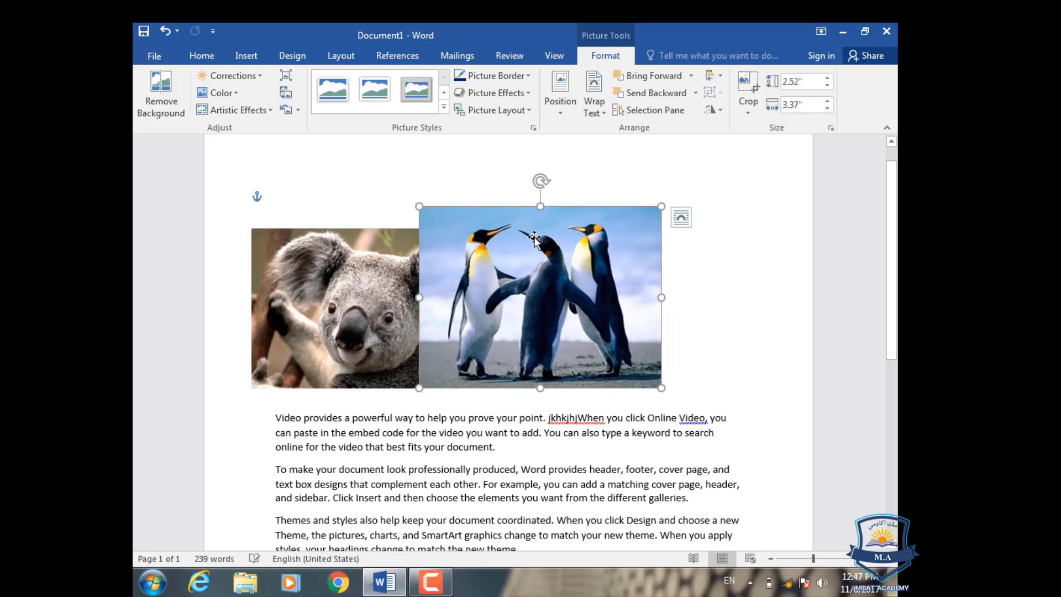
Step: Open the Selection Pane and select each listed picture in turn to examine its entry
click(677, 112)
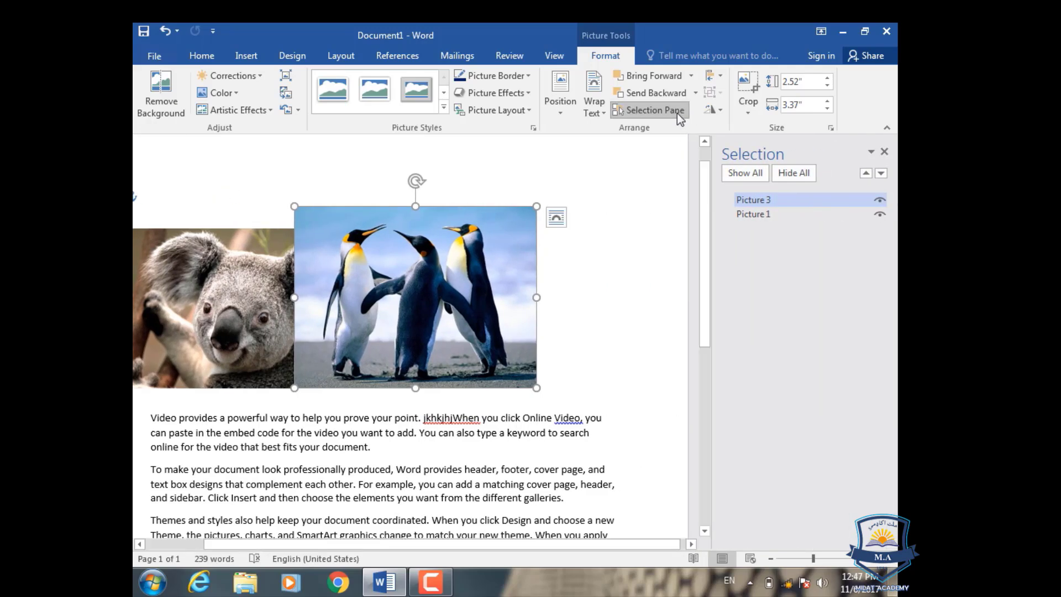
click(788, 202)
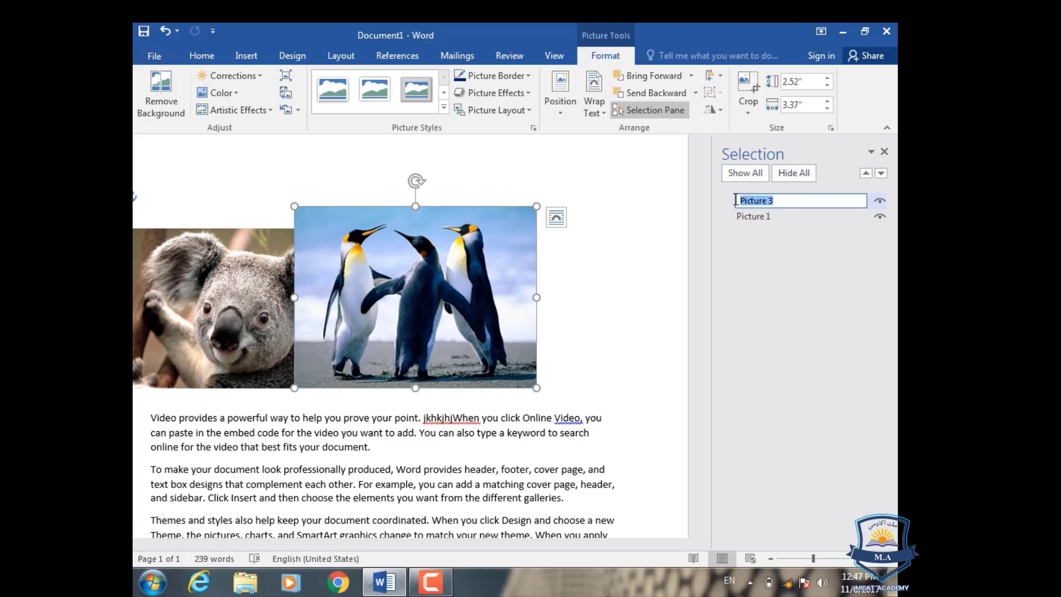
click(765, 215)
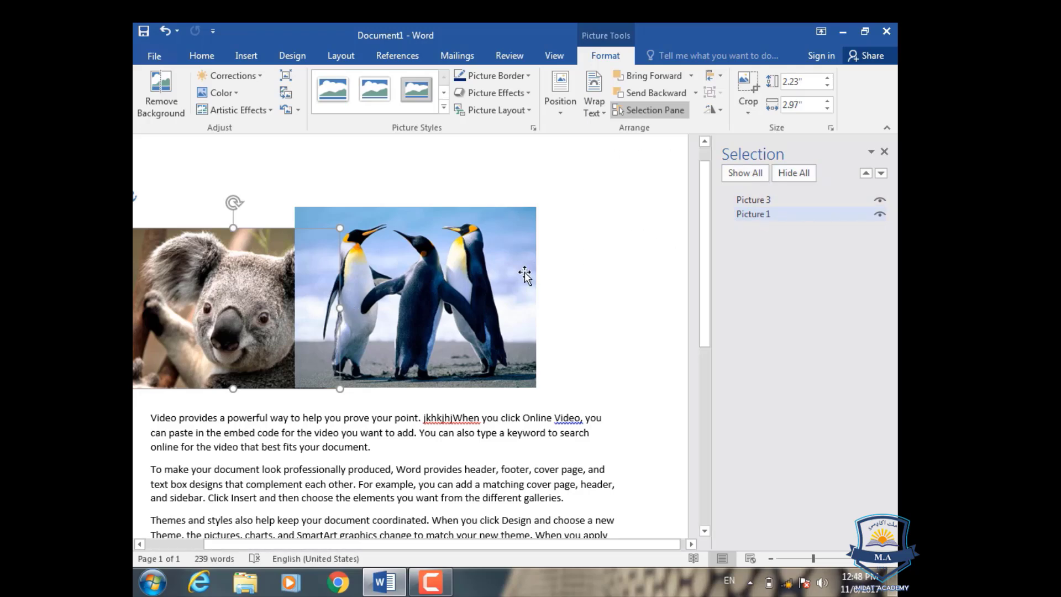
click(449, 289)
click(448, 290)
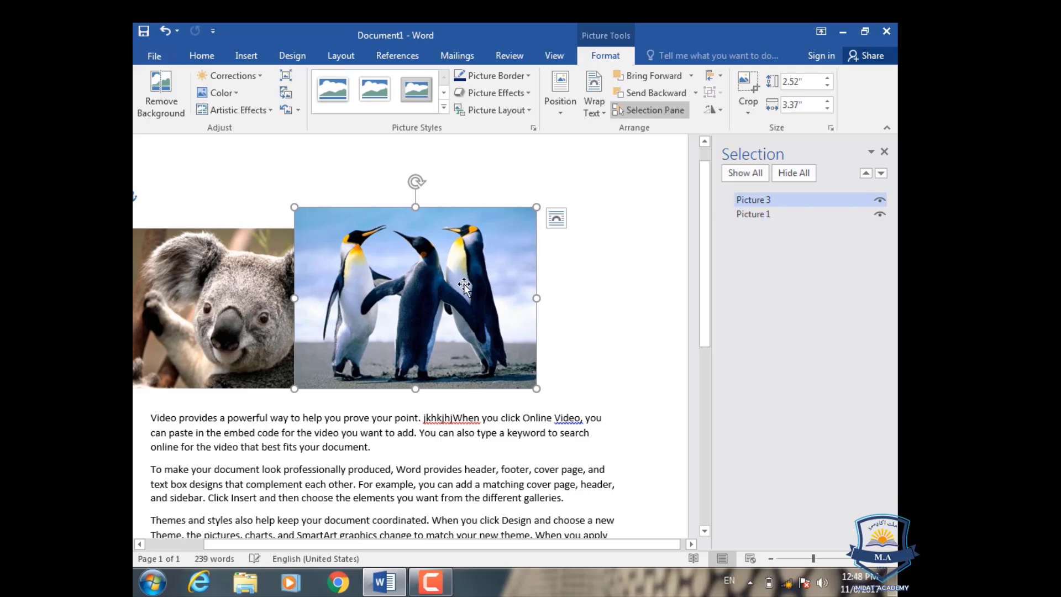
click(778, 202)
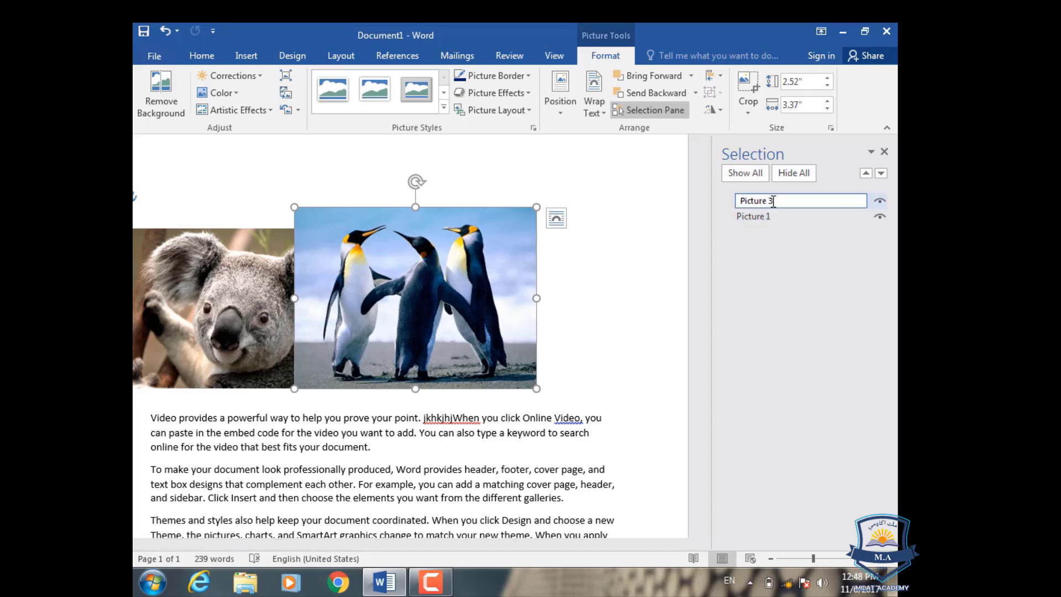
drag(778, 202, 720, 205)
click(794, 220)
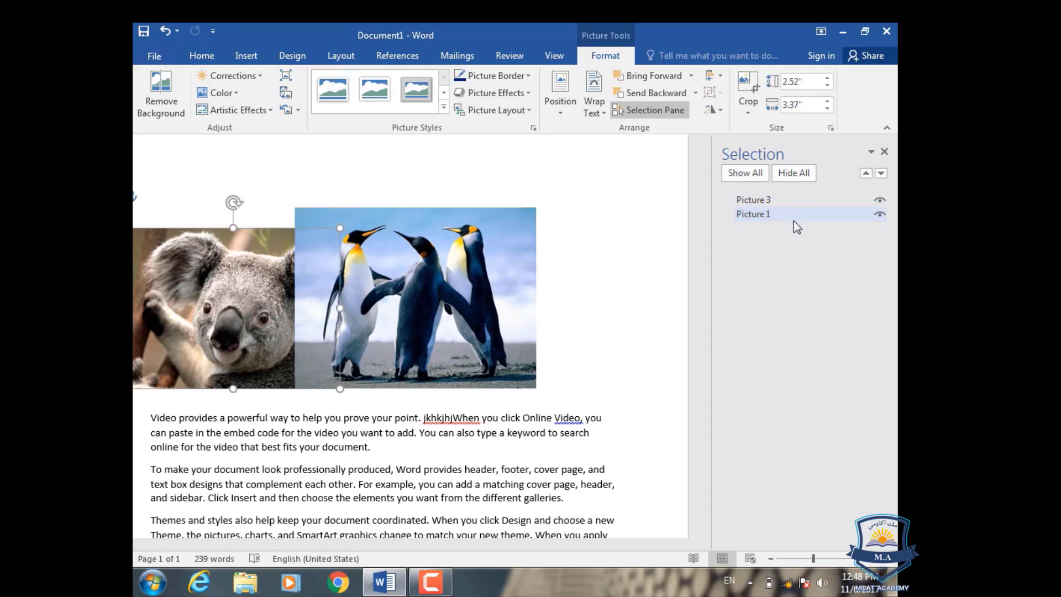
drag(793, 216, 746, 216)
Step: Move the koala picture to the top of the Selection Pane order so it appears in front of the penguins
click(760, 214)
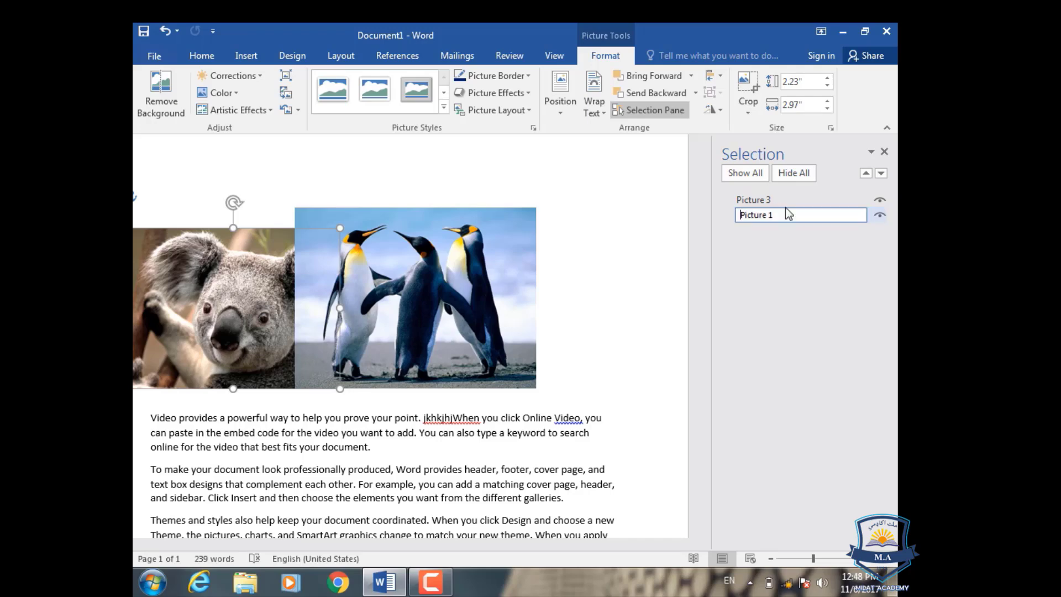
click(880, 174)
click(867, 173)
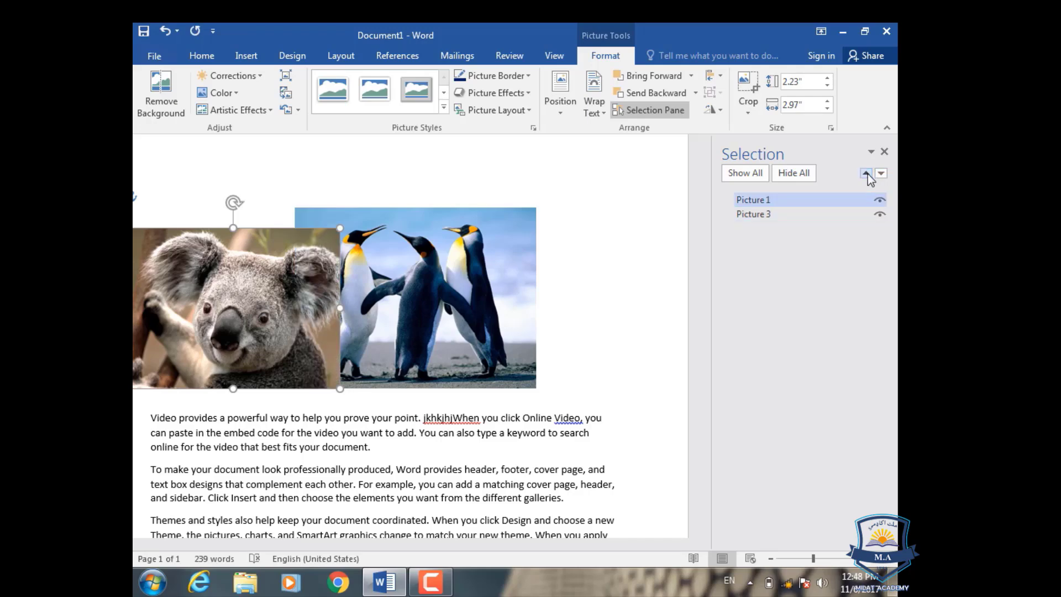
Step: Move the koala back below the penguins in the Selection Pane order, then hide and show all pictures
click(880, 173)
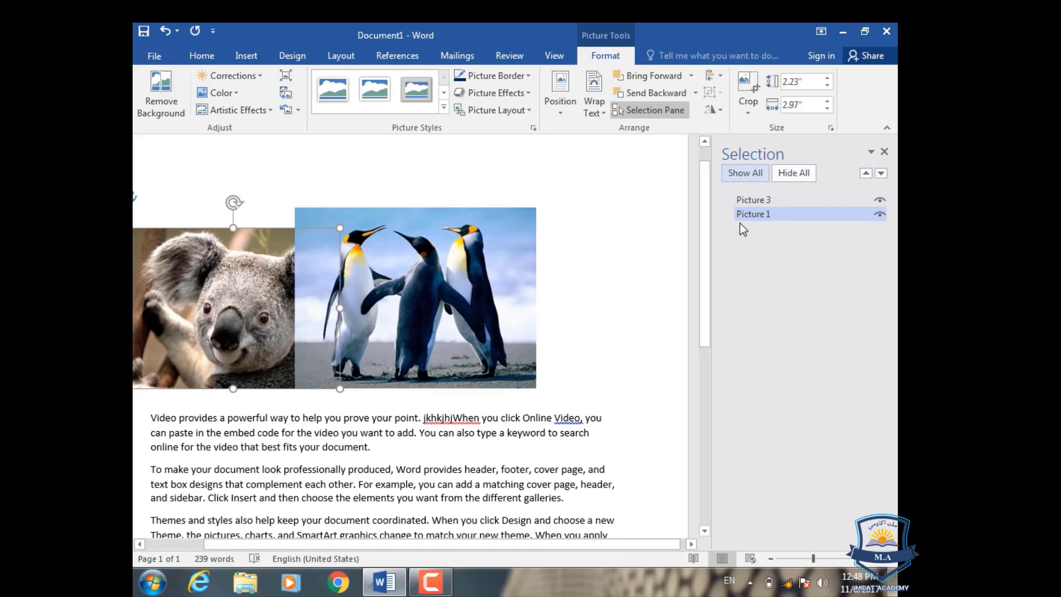
click(789, 176)
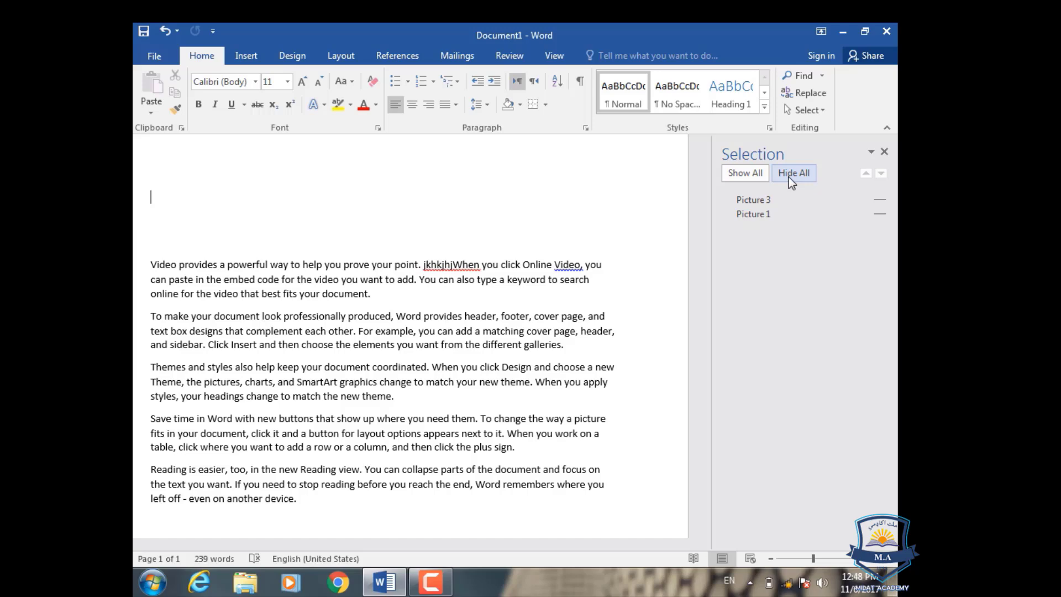
click(751, 175)
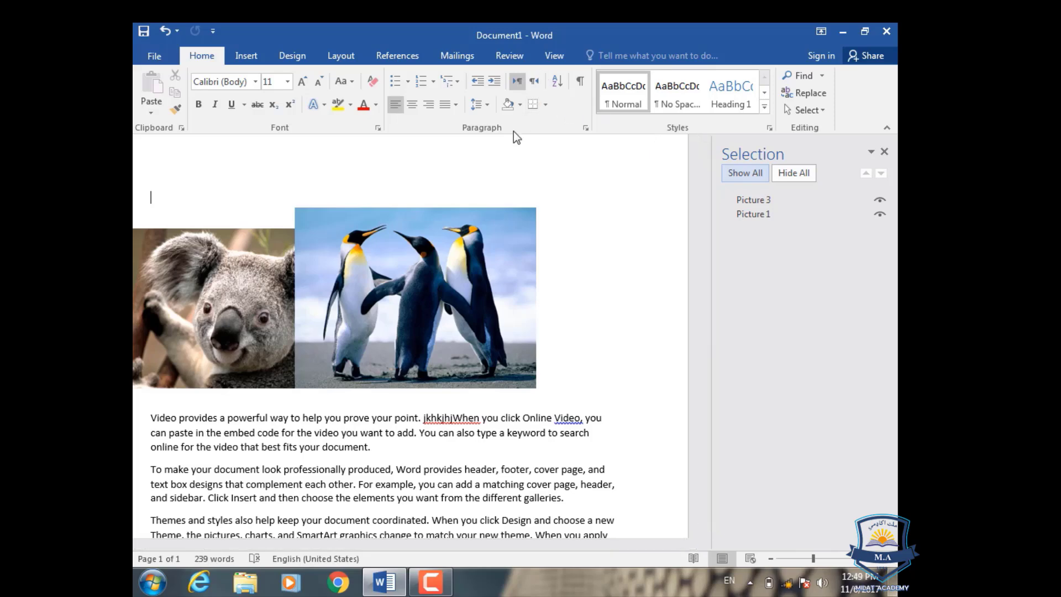
Step: Align the penguins picture to the left of the margin
click(425, 250)
click(612, 59)
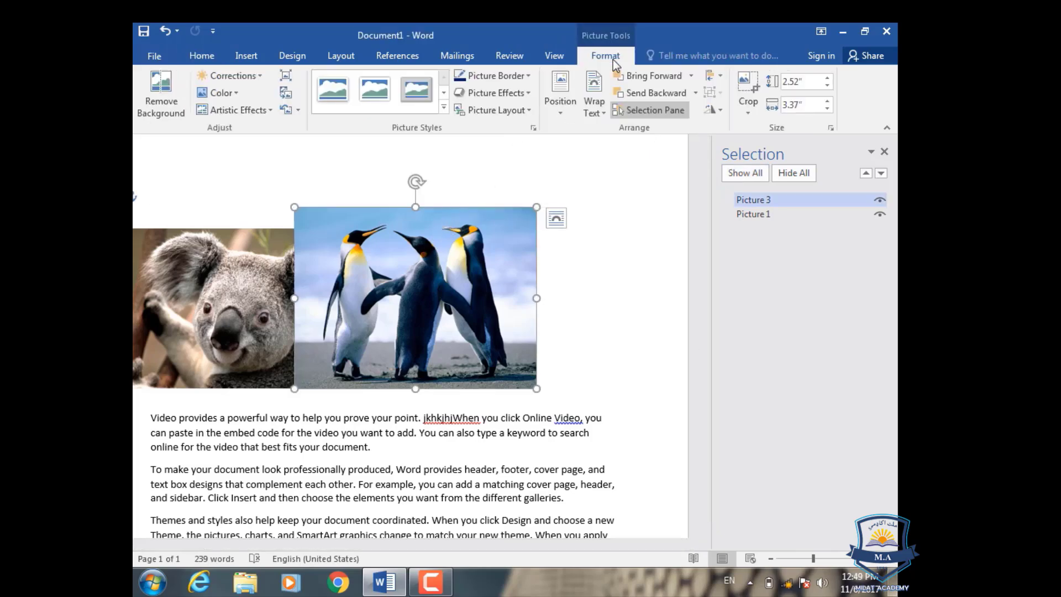
click(716, 78)
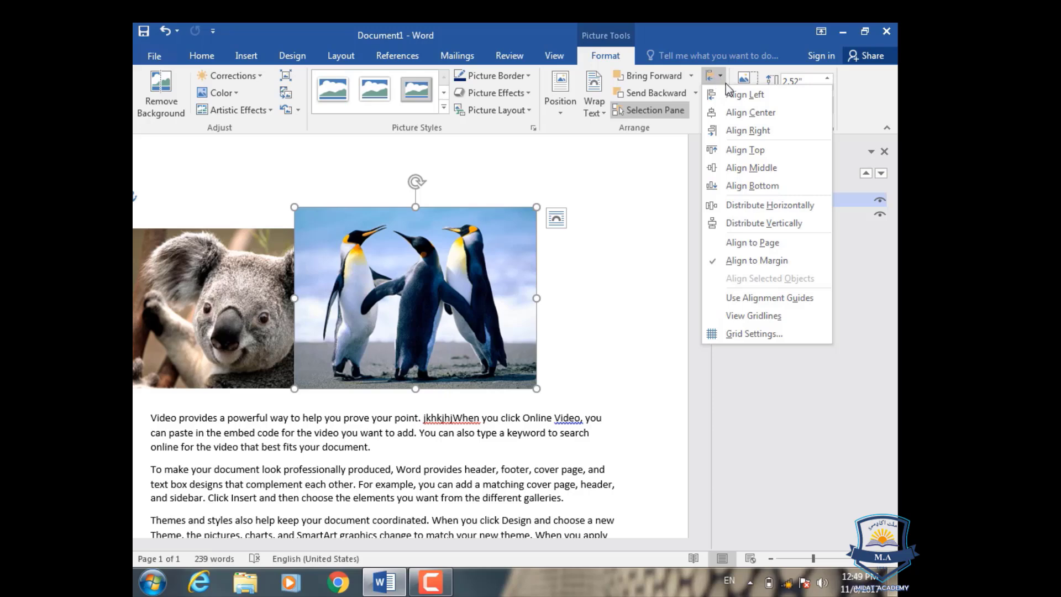
click(730, 93)
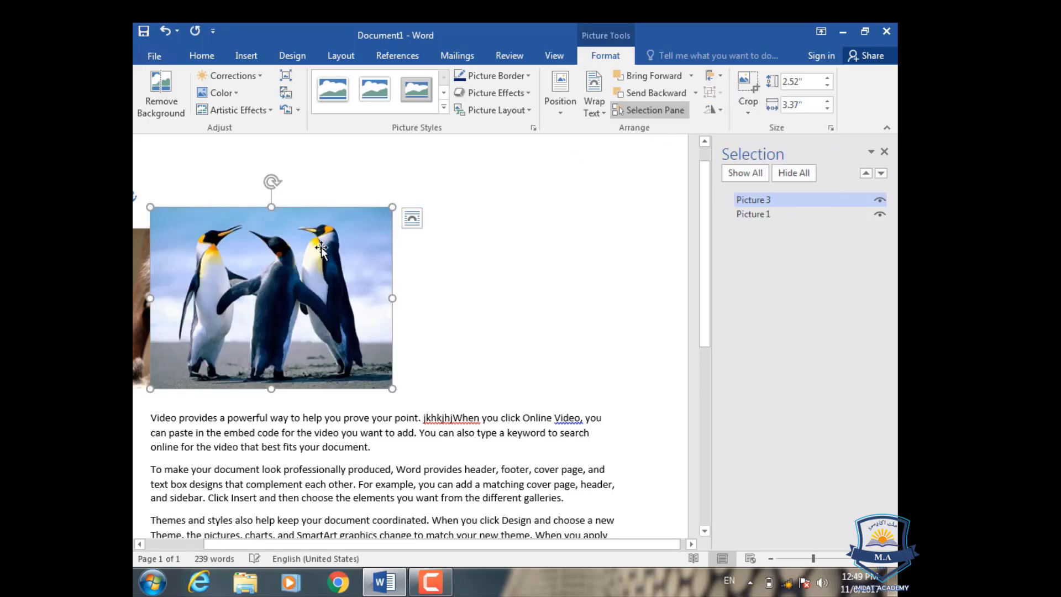
Step: Align the penguins picture to the center, then to the right of the margin
click(721, 76)
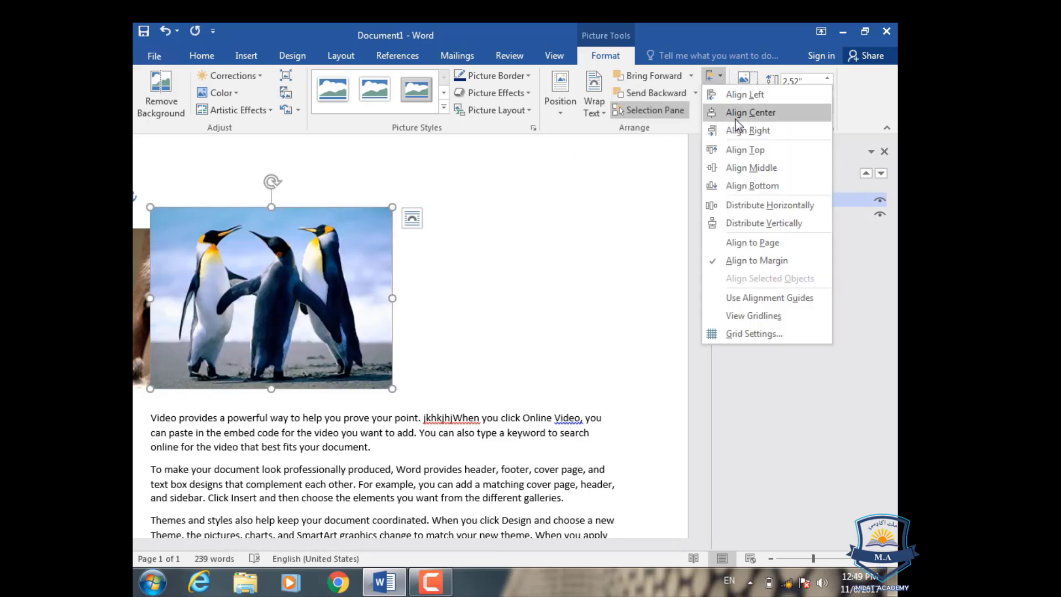
click(730, 113)
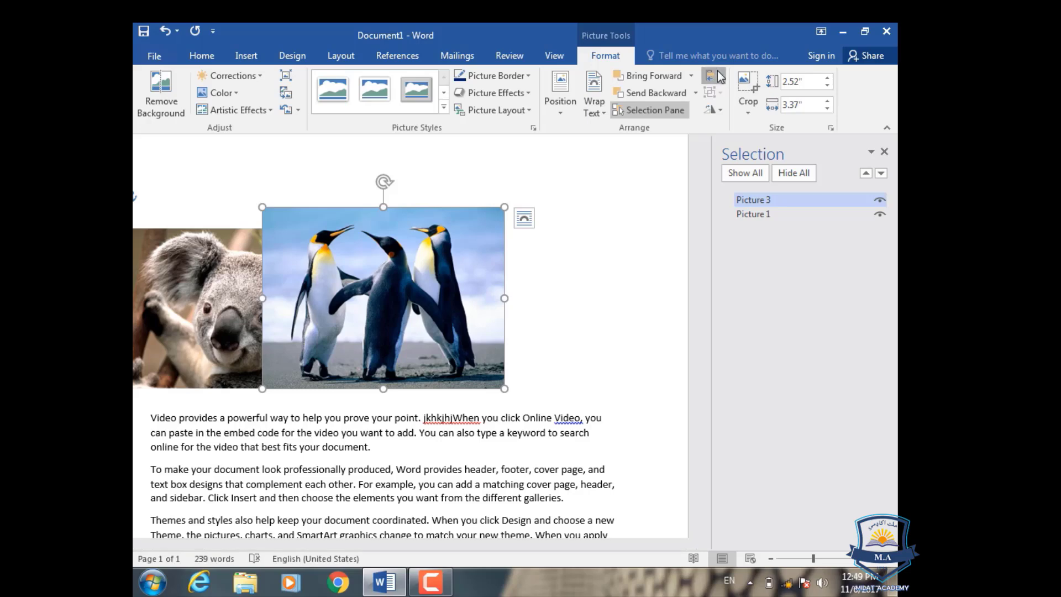
click(714, 76)
click(735, 133)
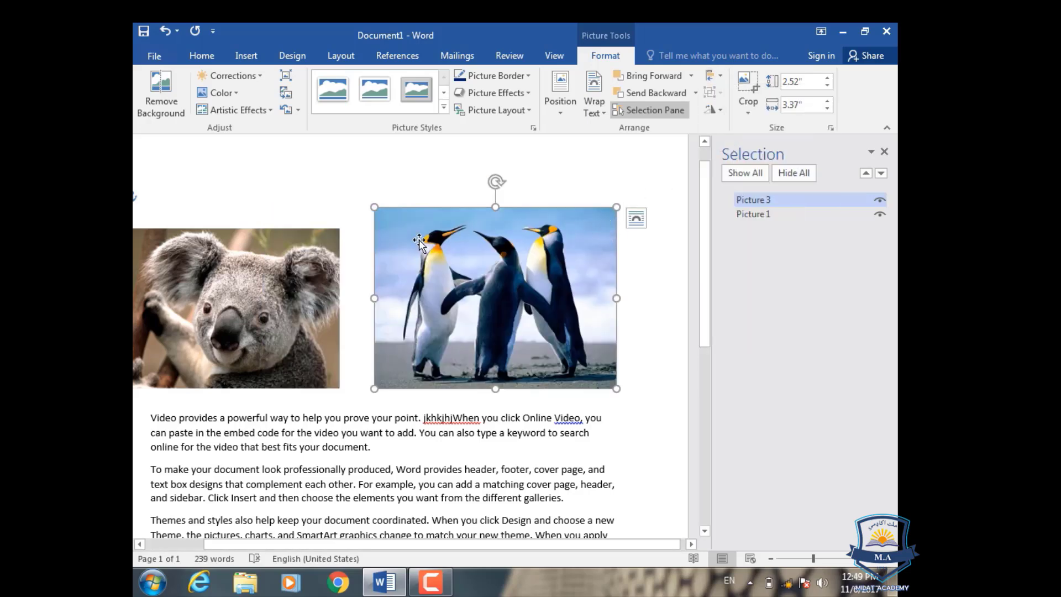
Step: Try aligning the koala picture left, center and right, ending with it aligned to the left margin
click(248, 306)
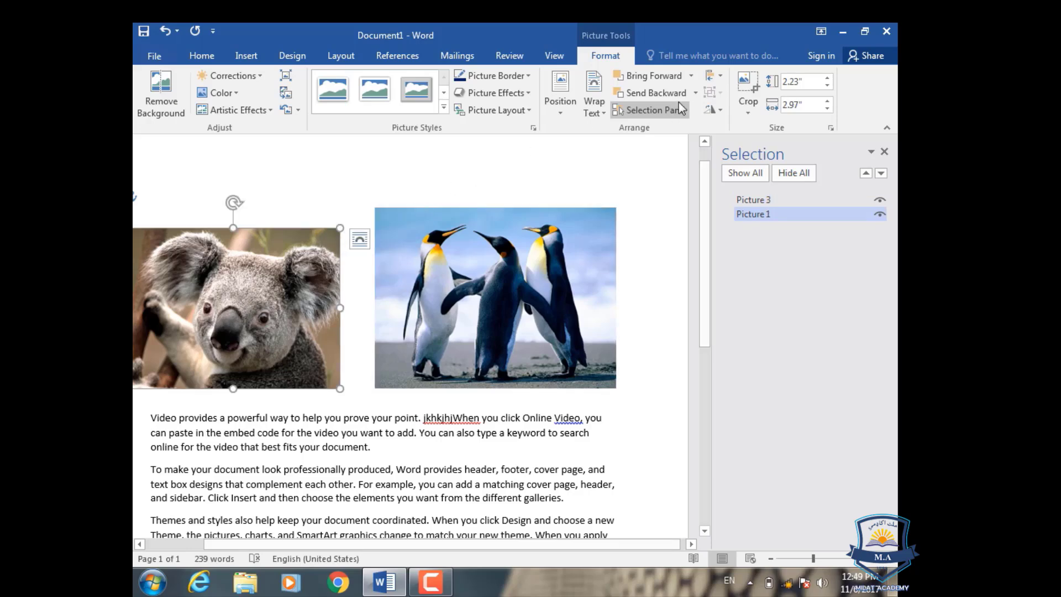
click(721, 77)
click(727, 93)
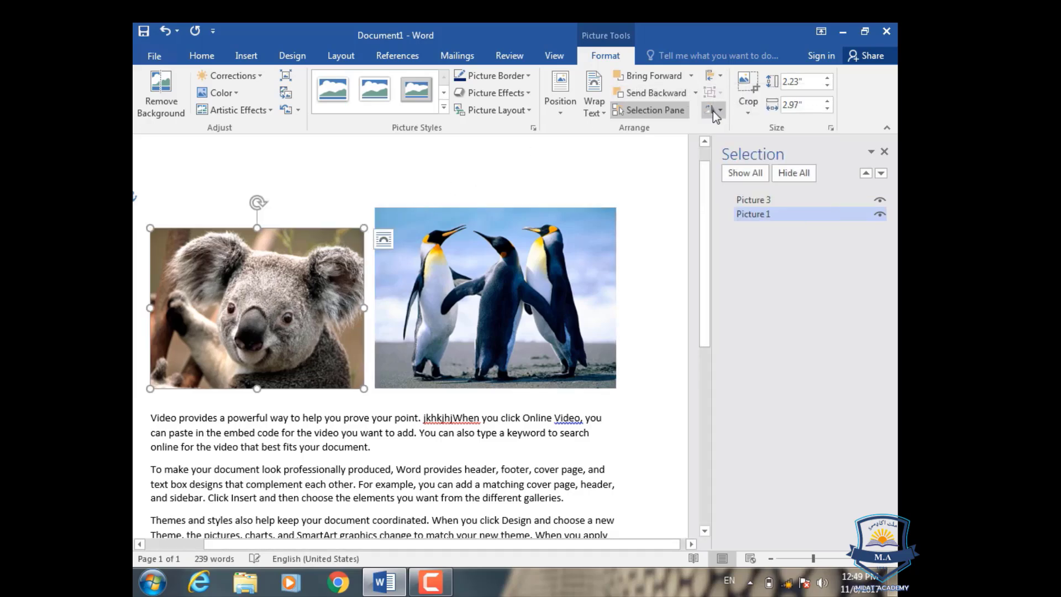
click(719, 80)
click(728, 112)
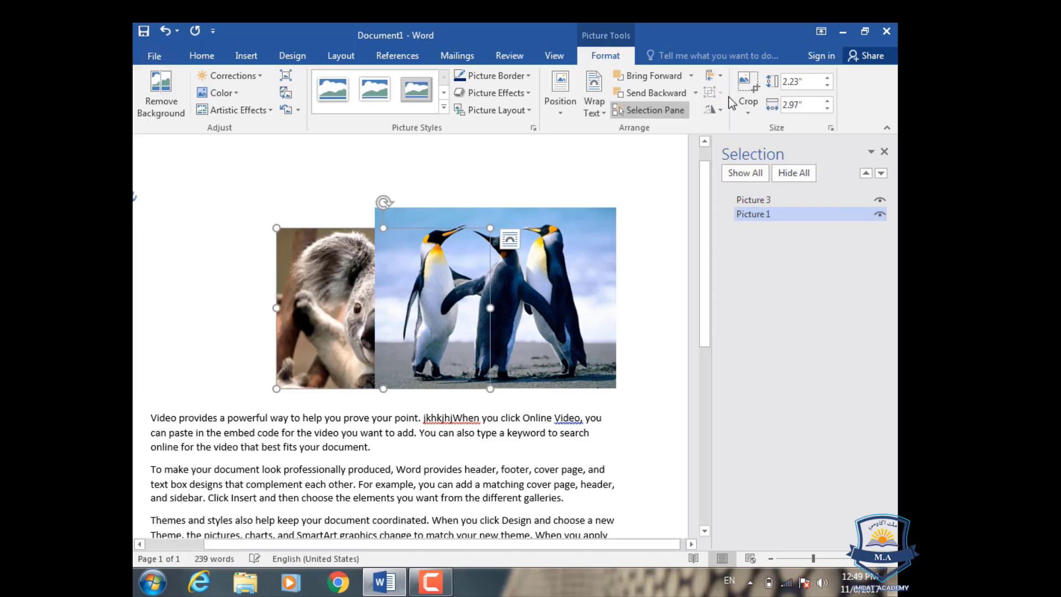
click(715, 76)
click(736, 124)
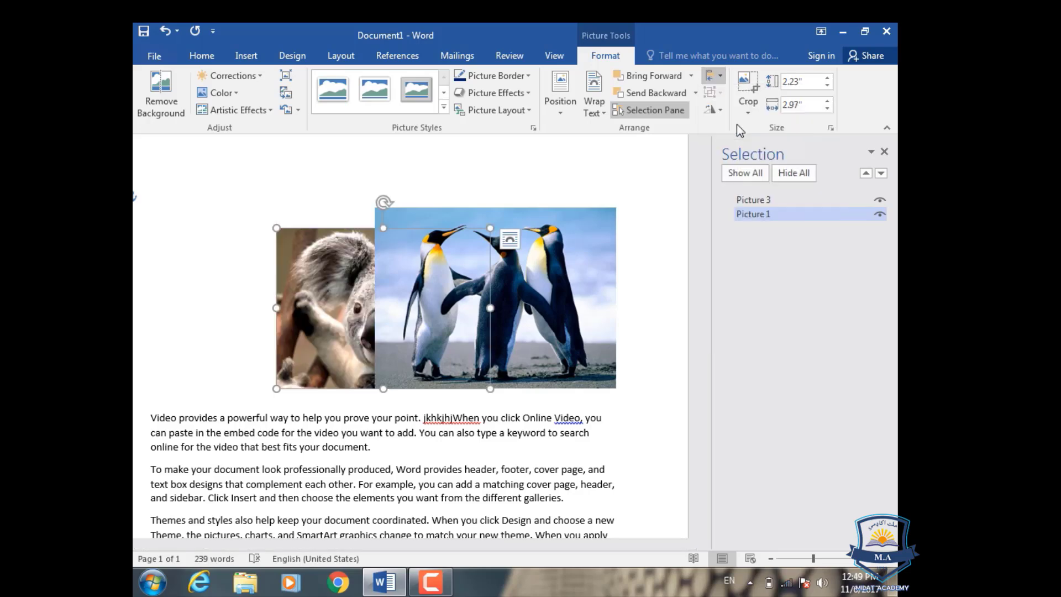
click(712, 80)
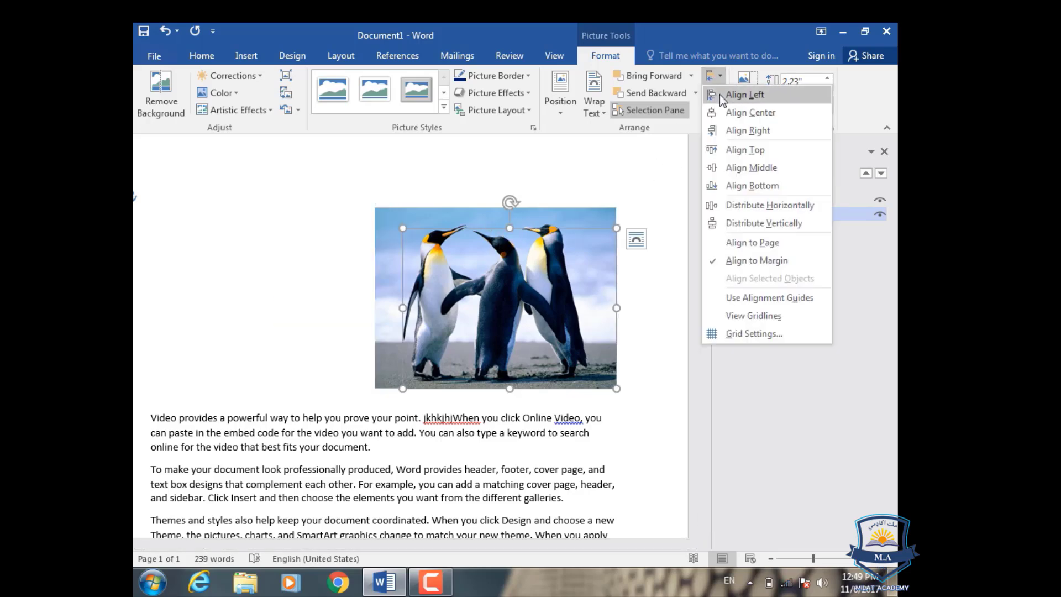
click(720, 94)
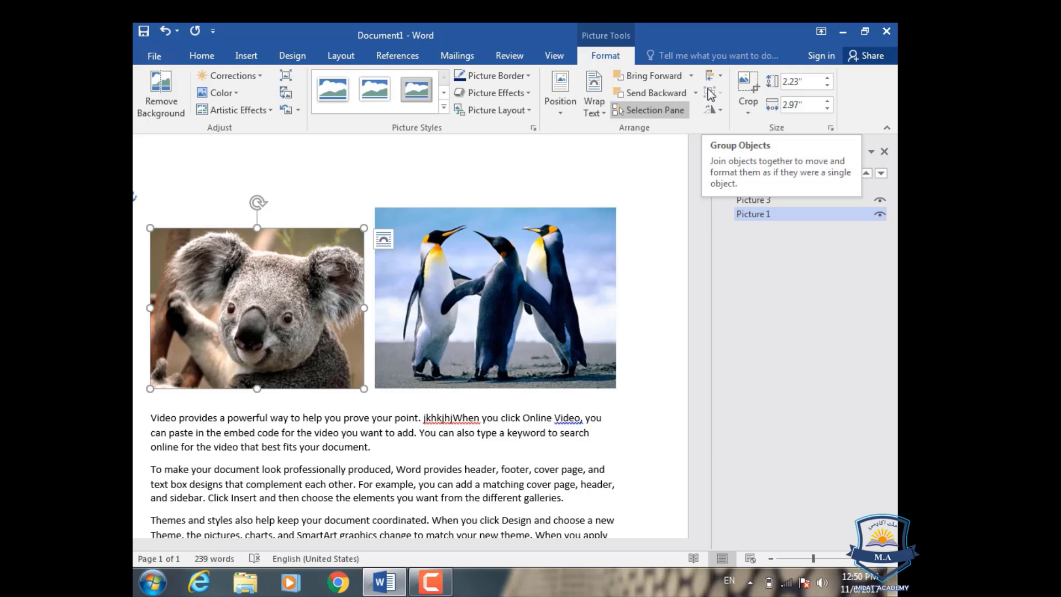
Step: Reposition the penguins and koala pictures so they sit side by side above the text
click(522, 265)
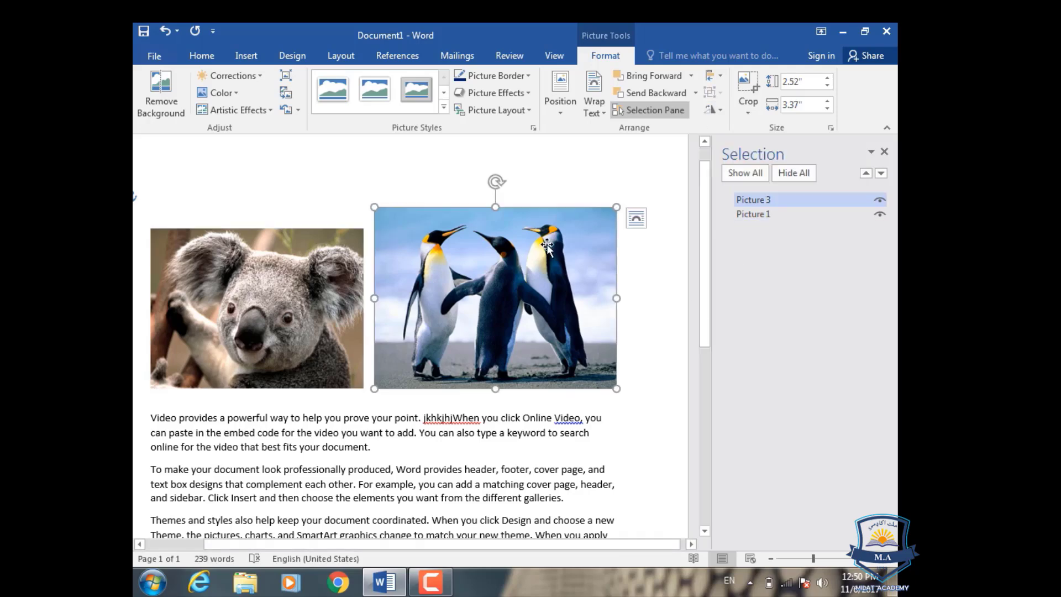
mouse_move(515, 259)
mouse_down()
mouse_move(479, 260)
mouse_move(529, 250)
mouse_up()
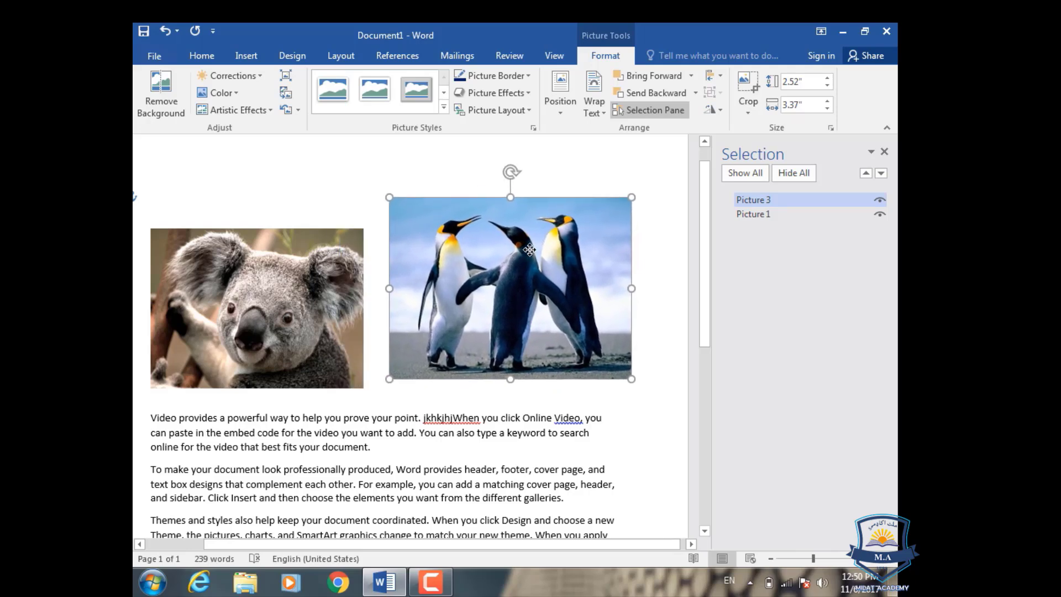
drag(311, 284, 450, 267)
drag(342, 270, 306, 260)
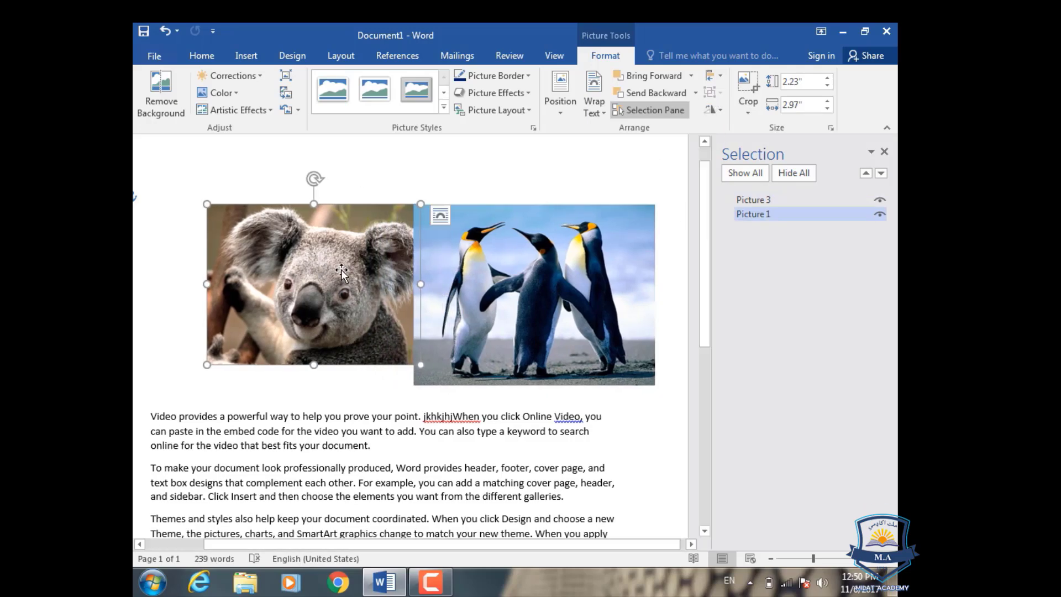
Step: Select both pictures and group them into one object
drag(341, 271, 535, 293)
ctrl+click(534, 286)
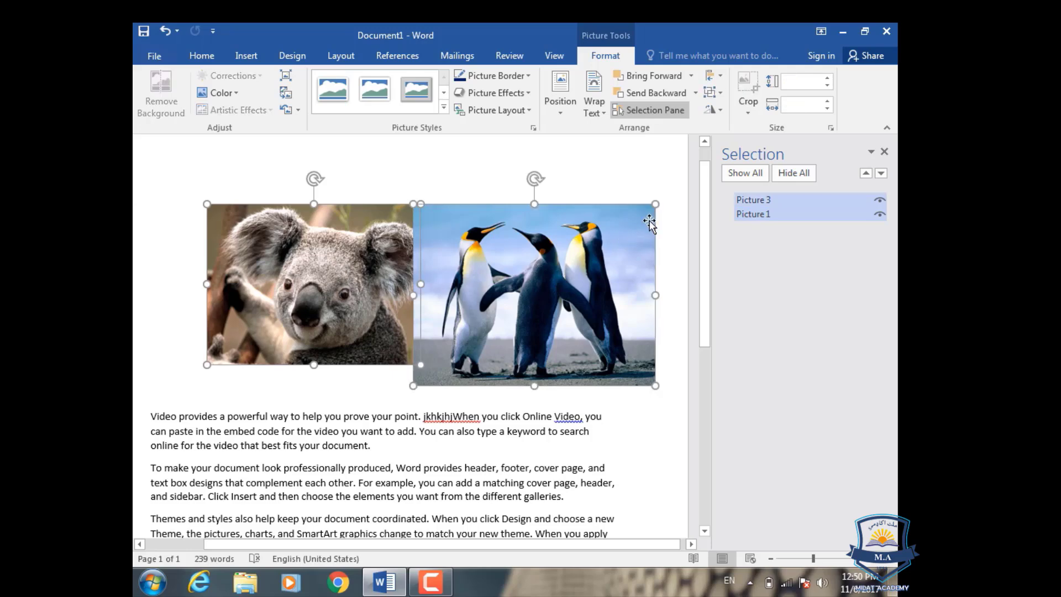
click(708, 92)
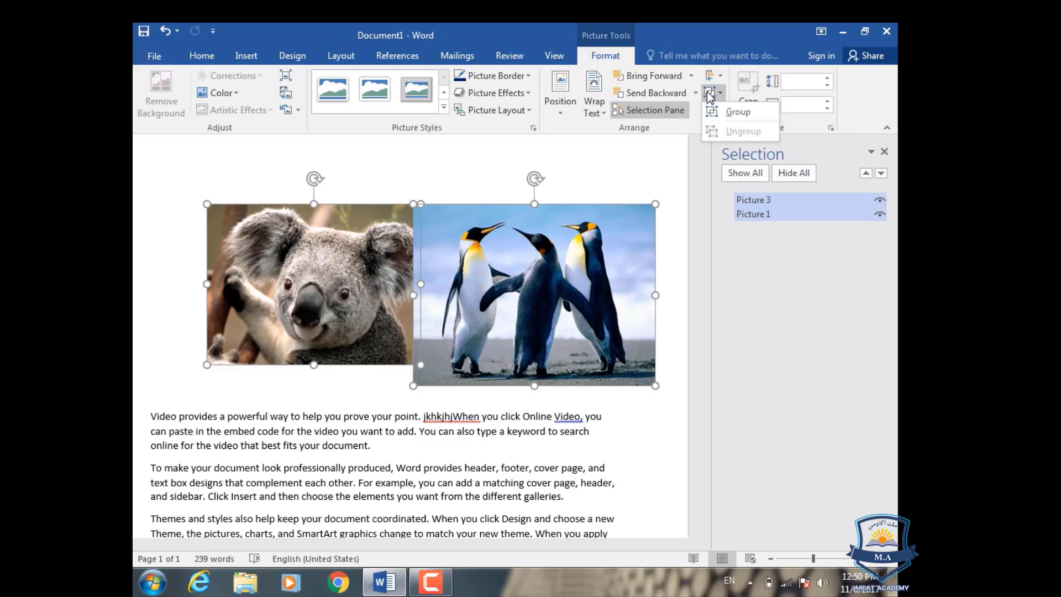
click(717, 115)
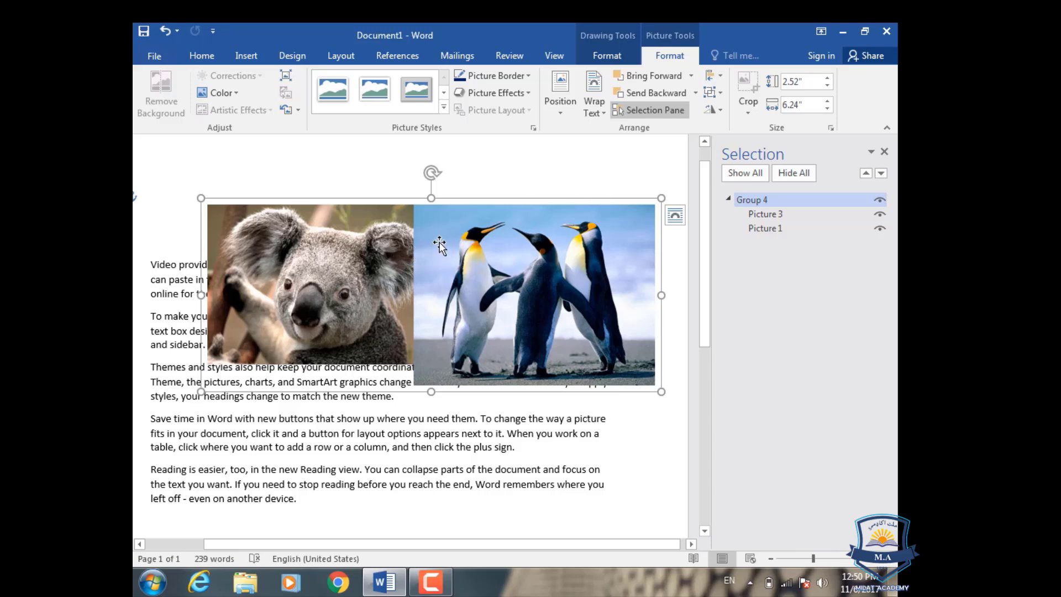
Step: Close the Selection Pane, move the grouped pictures down into the text, then undo the move and the grouping
click(884, 152)
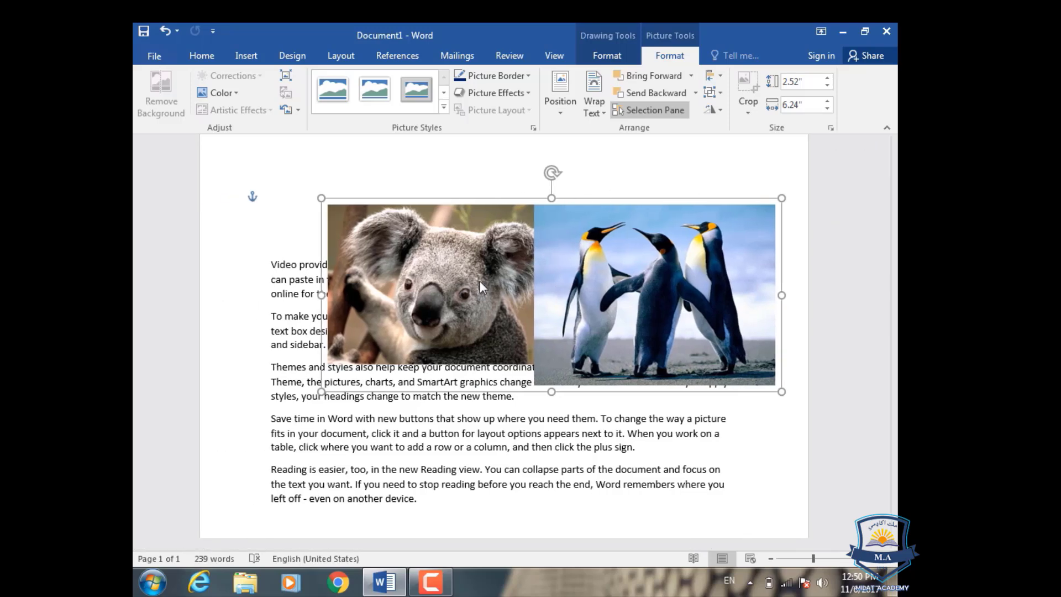
drag(545, 260, 491, 409)
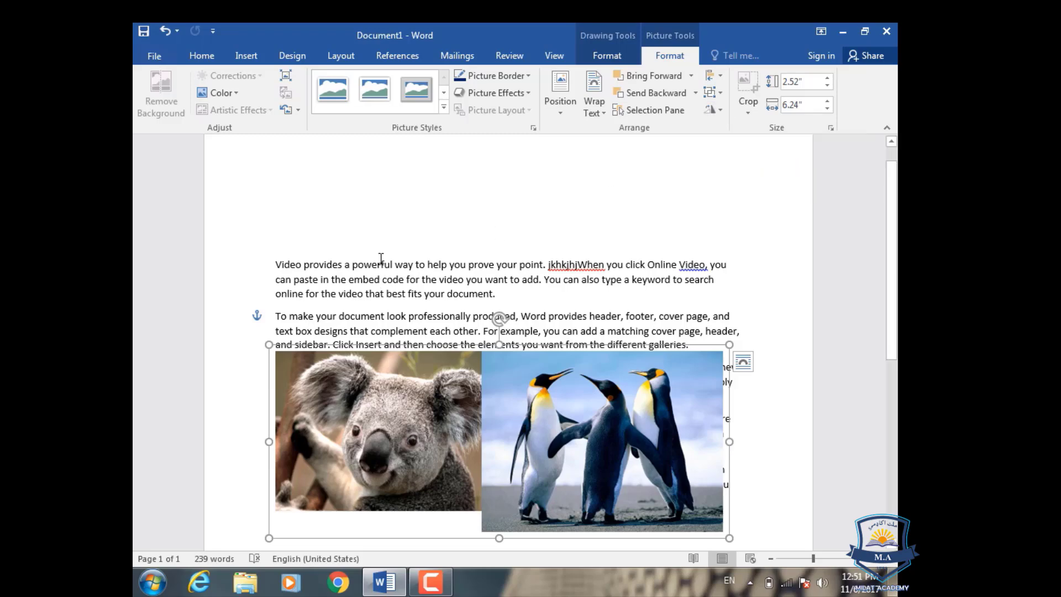
key(ctrl+z)
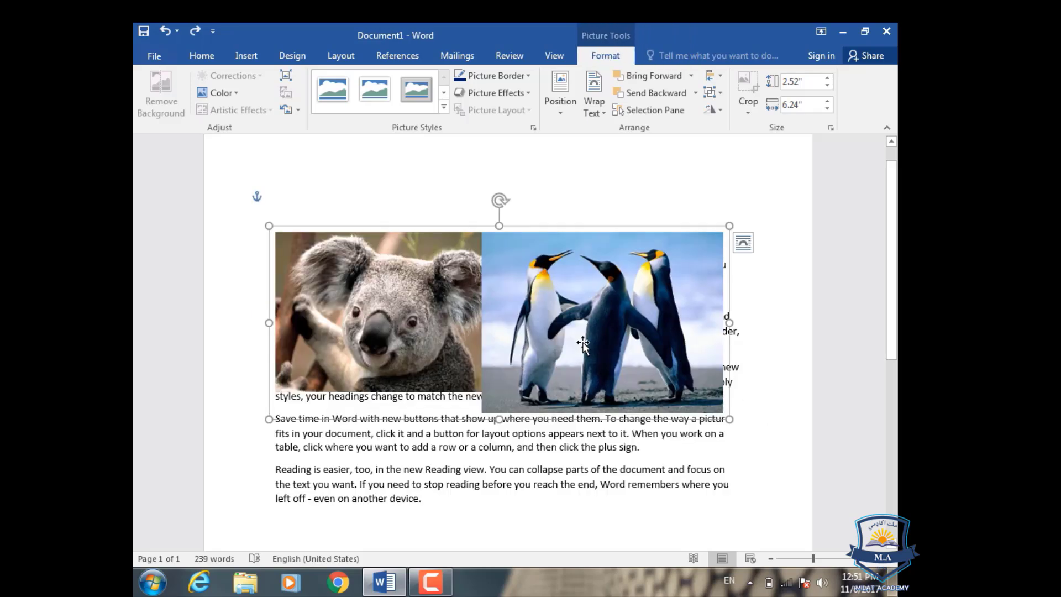
key(ctrl+z)
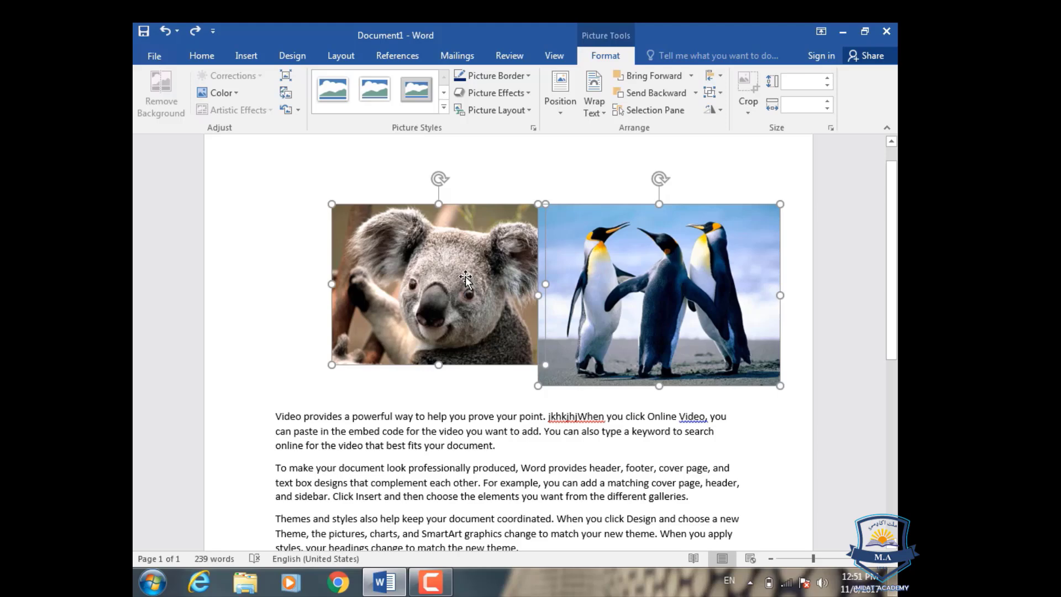
Step: Try rotating the koala picture with its rotation handle
click(602, 280)
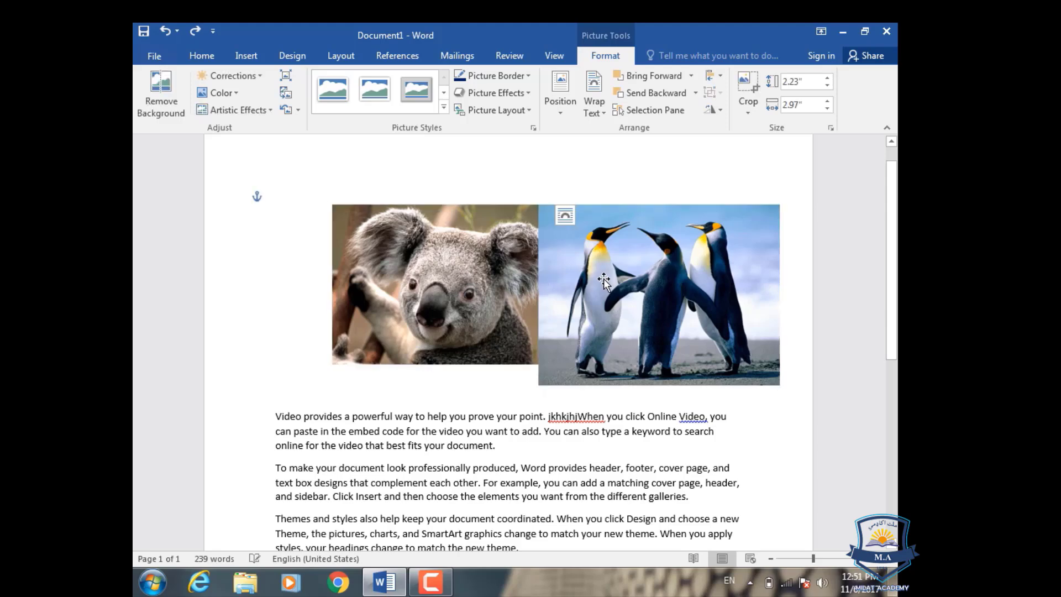
click(614, 268)
click(497, 267)
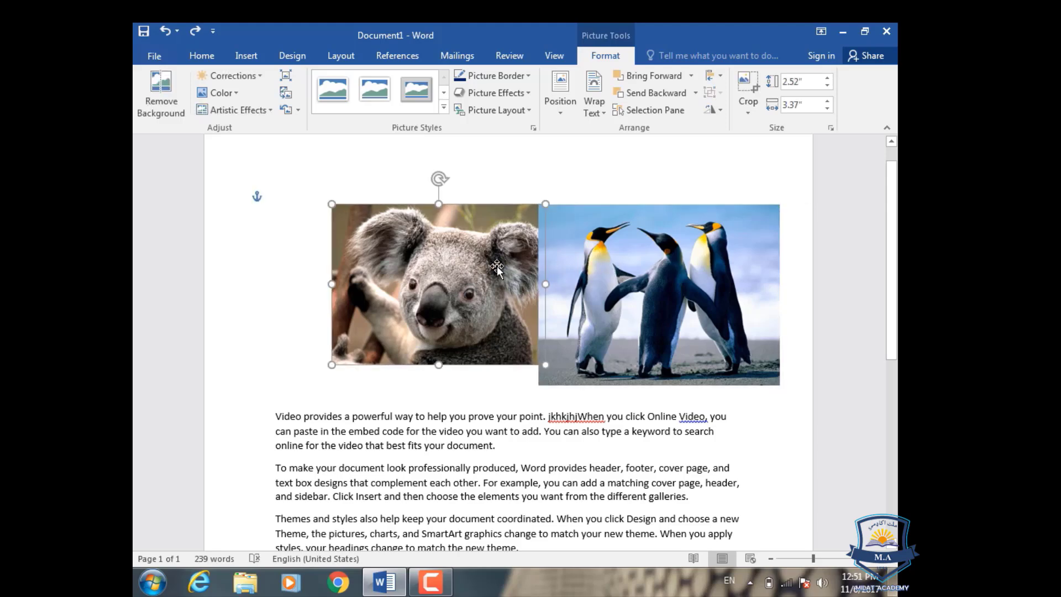
click(598, 270)
click(442, 278)
drag(439, 180, 423, 228)
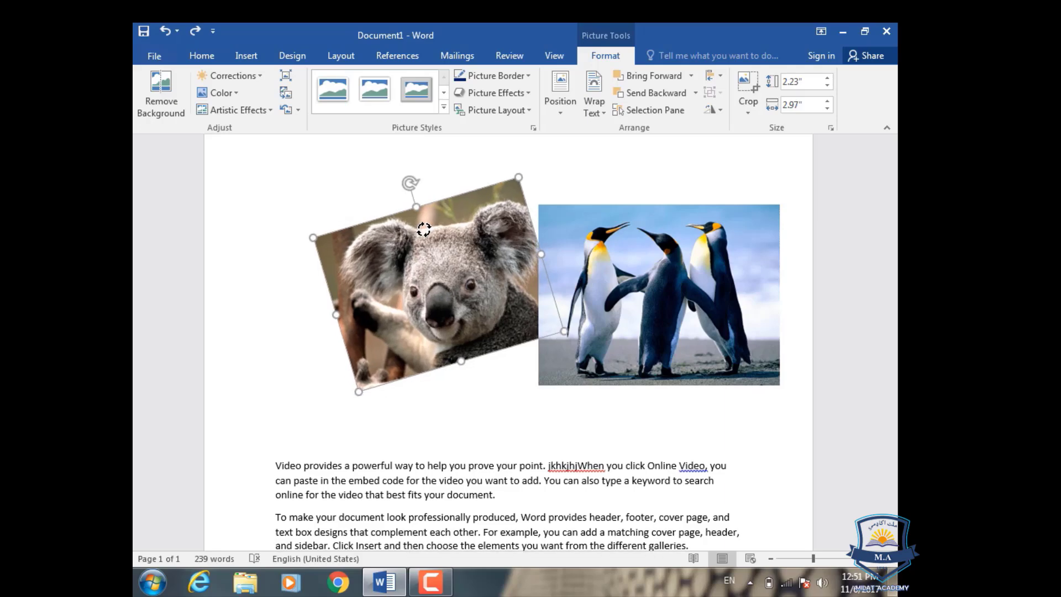
drag(424, 229, 440, 257)
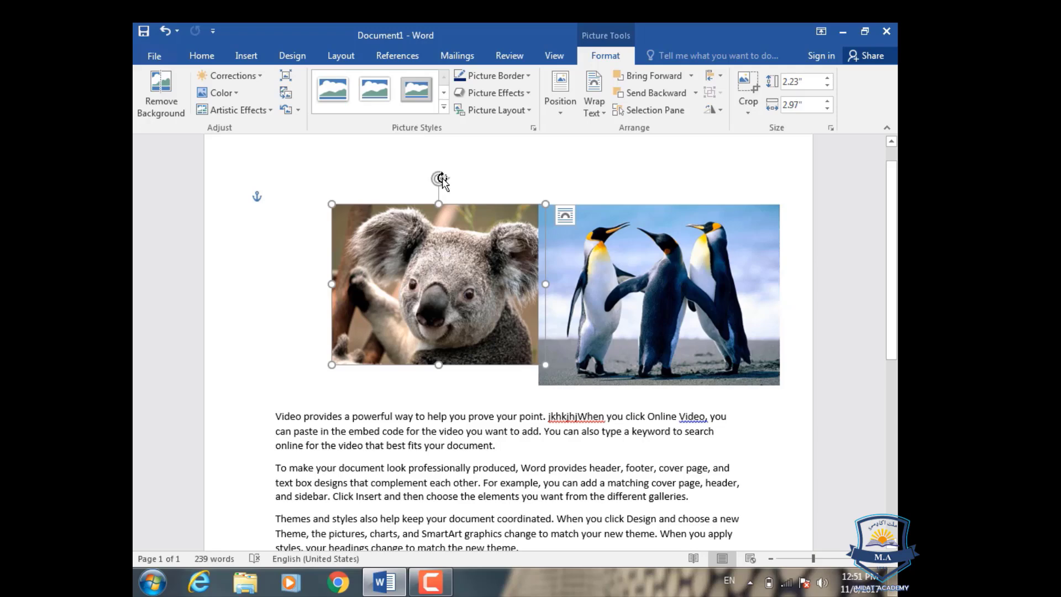
Step: Move the koala picture left, leaving a gap beside the penguins, and test free rotation before returning it upright
drag(482, 266, 430, 272)
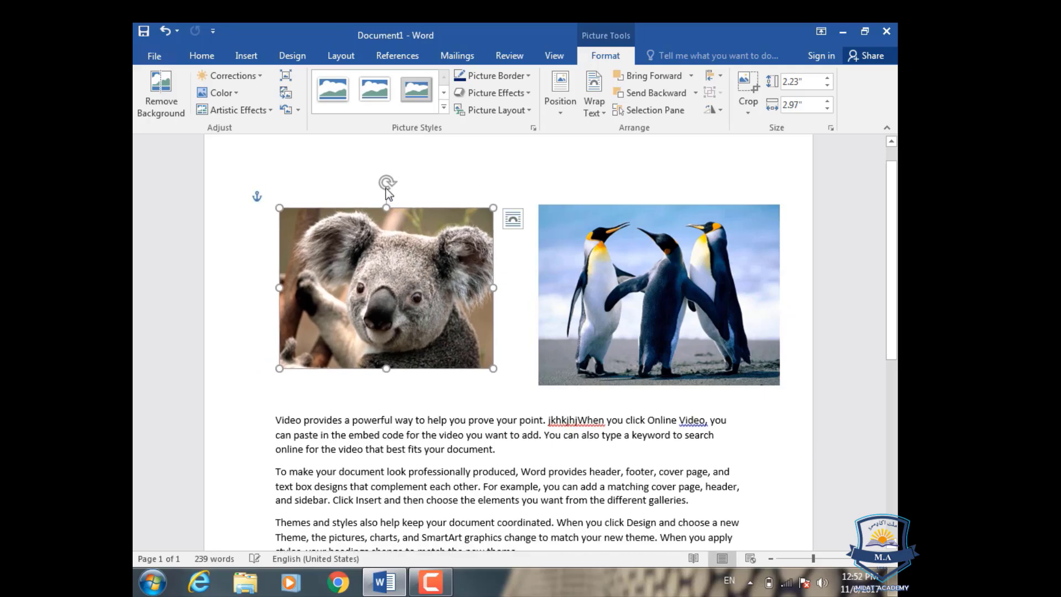
drag(384, 183, 387, 205)
drag(387, 182, 474, 229)
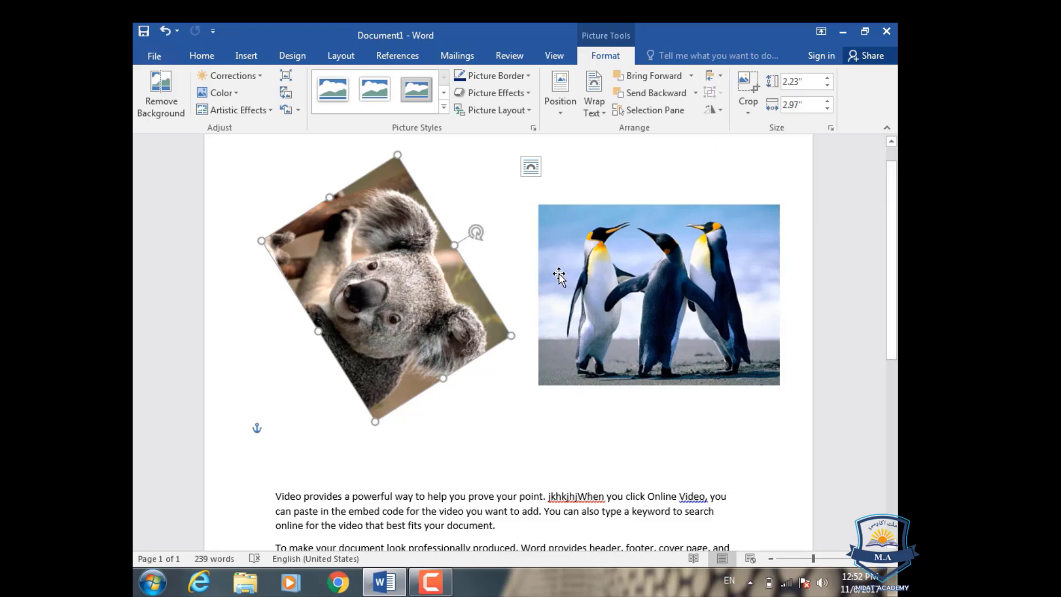
drag(476, 232, 389, 174)
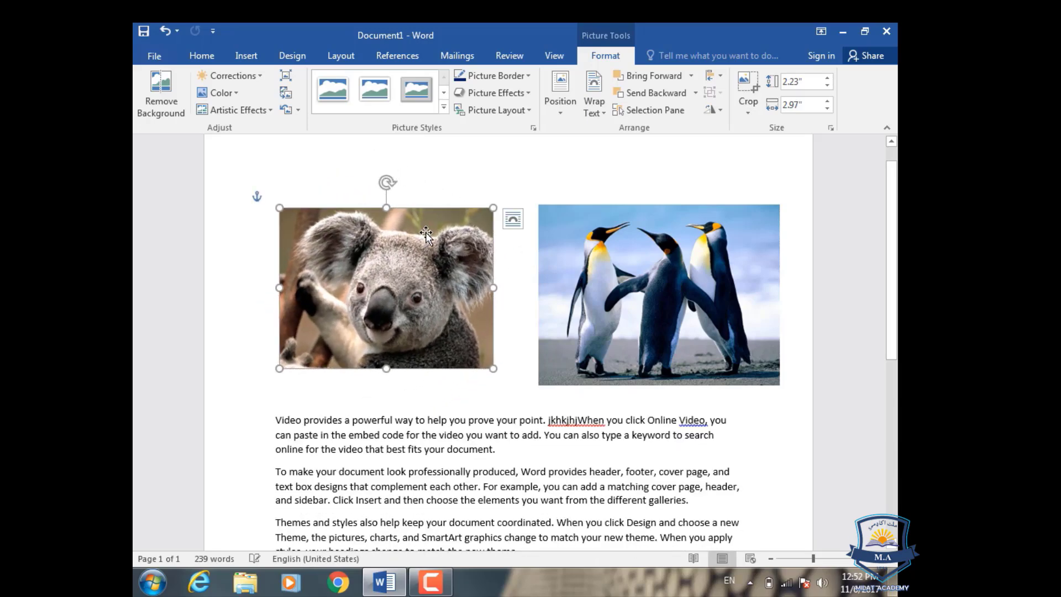
Step: Select both pictures and rotate them right 90°
shift+click(609, 269)
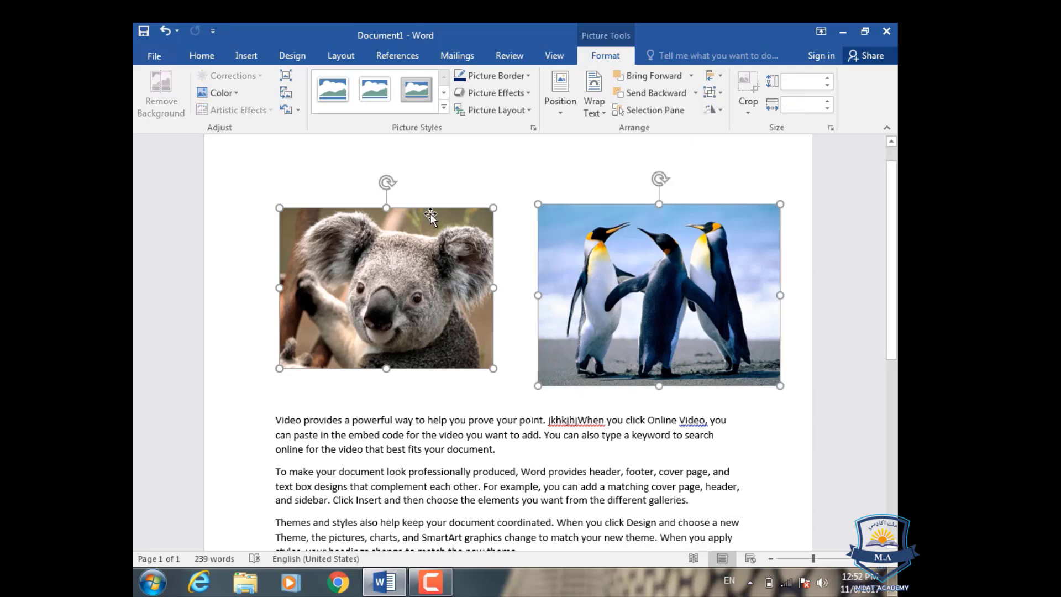
click(722, 111)
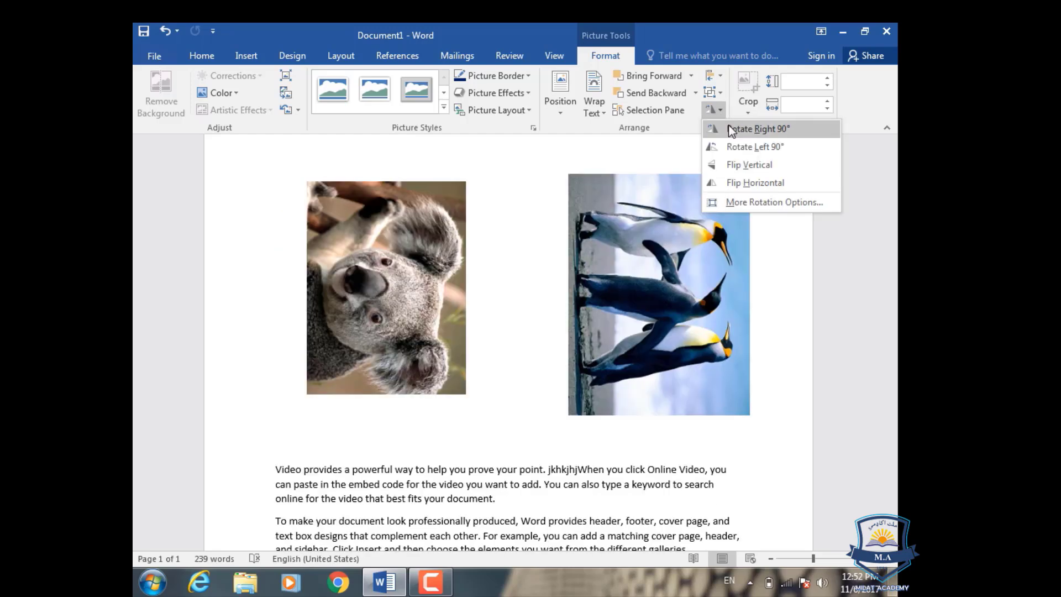
click(732, 129)
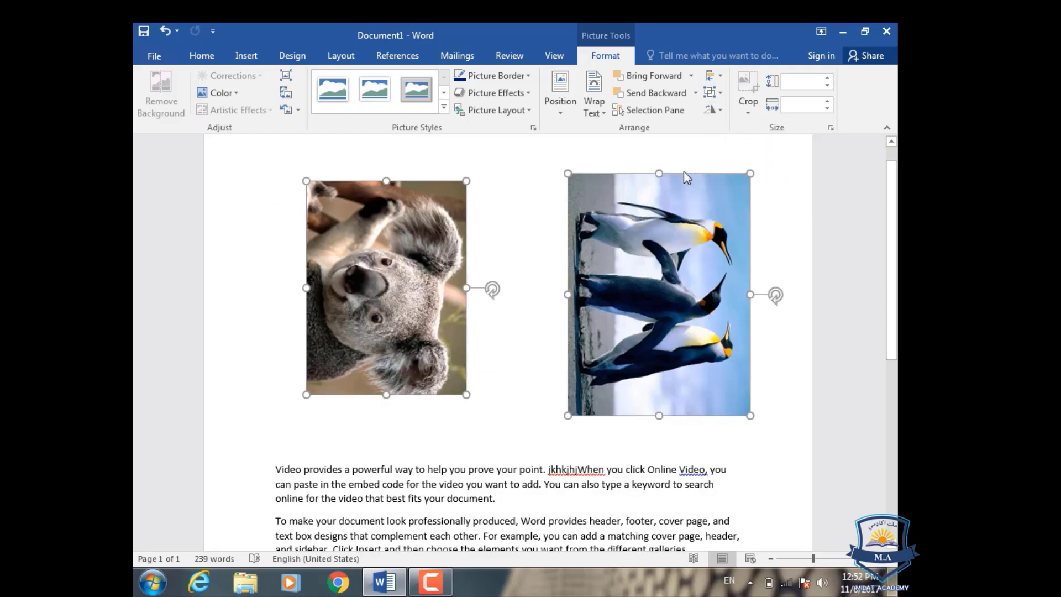
Step: Flip both selected pictures vertically and then horizontally
click(712, 110)
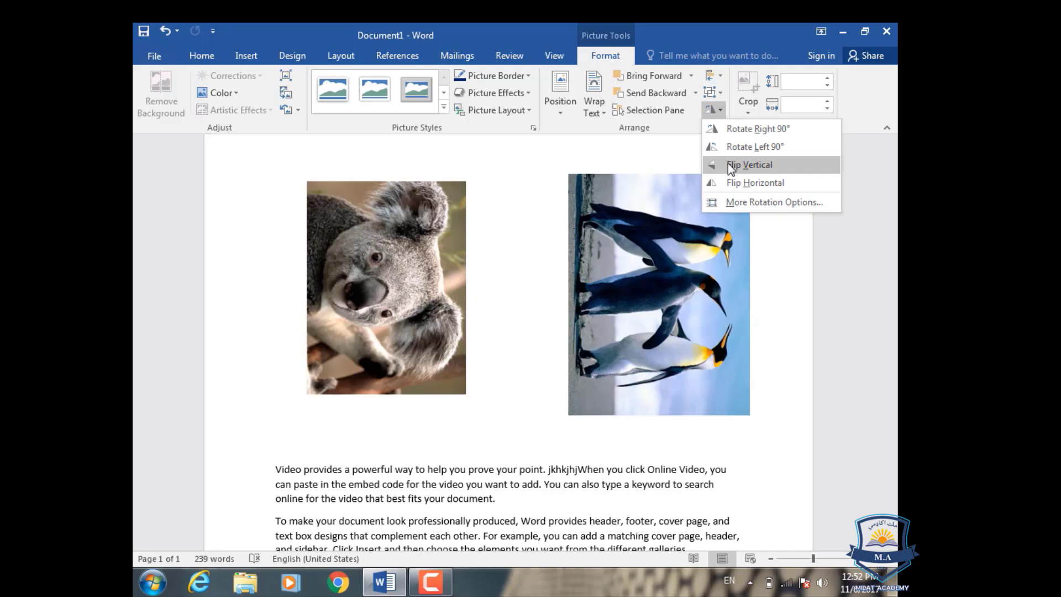
click(727, 164)
click(718, 114)
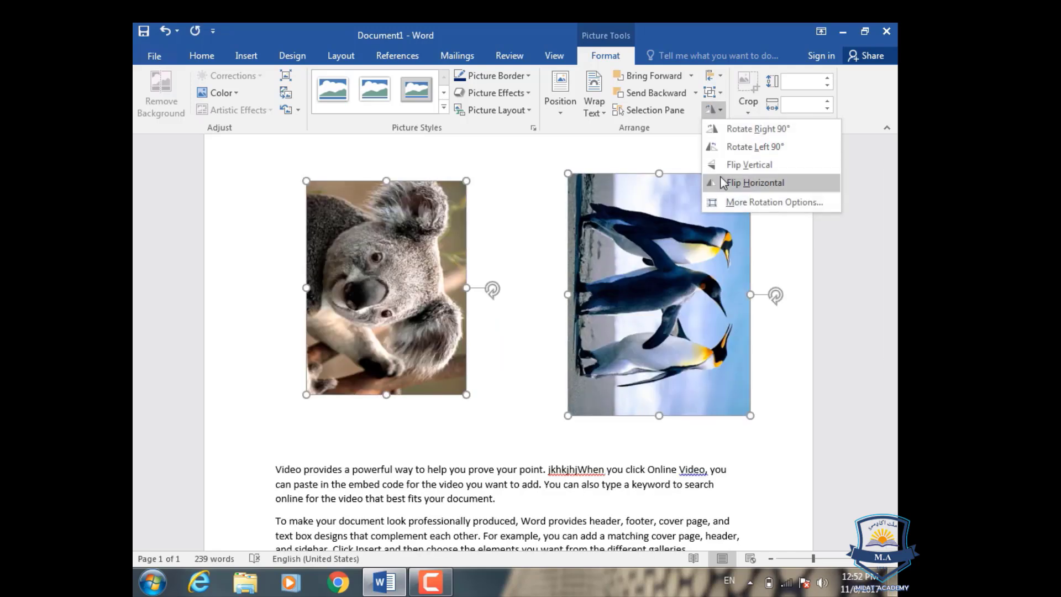
click(725, 166)
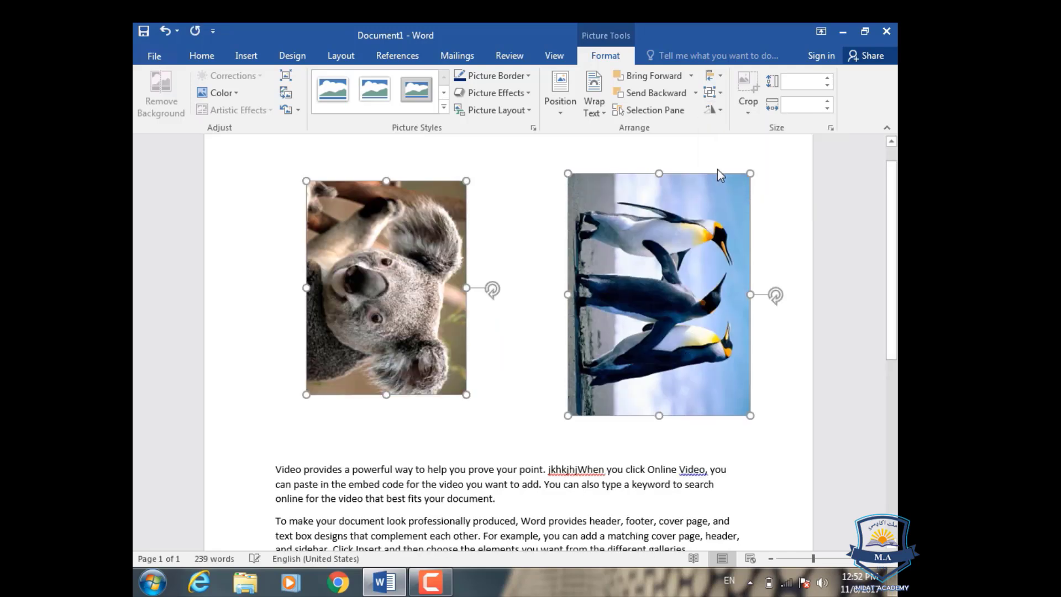
Step: Rotate both pictures right 90°, then undo the rotations and flips
click(718, 111)
click(743, 123)
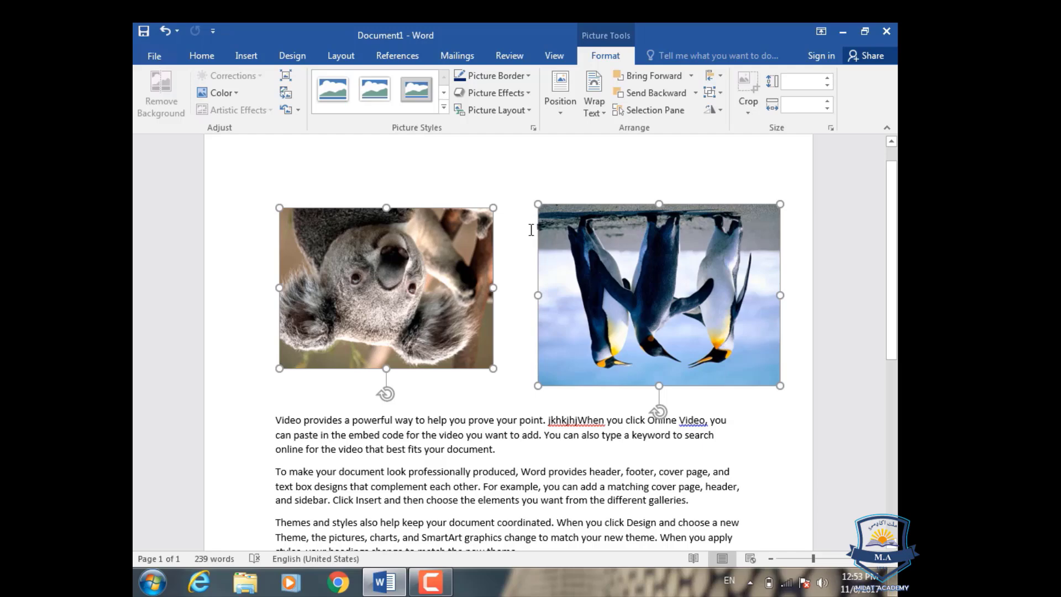
key(ctrl+z)
key(ctrl+z)
key(ctrl+z)
key(ctrl+z)
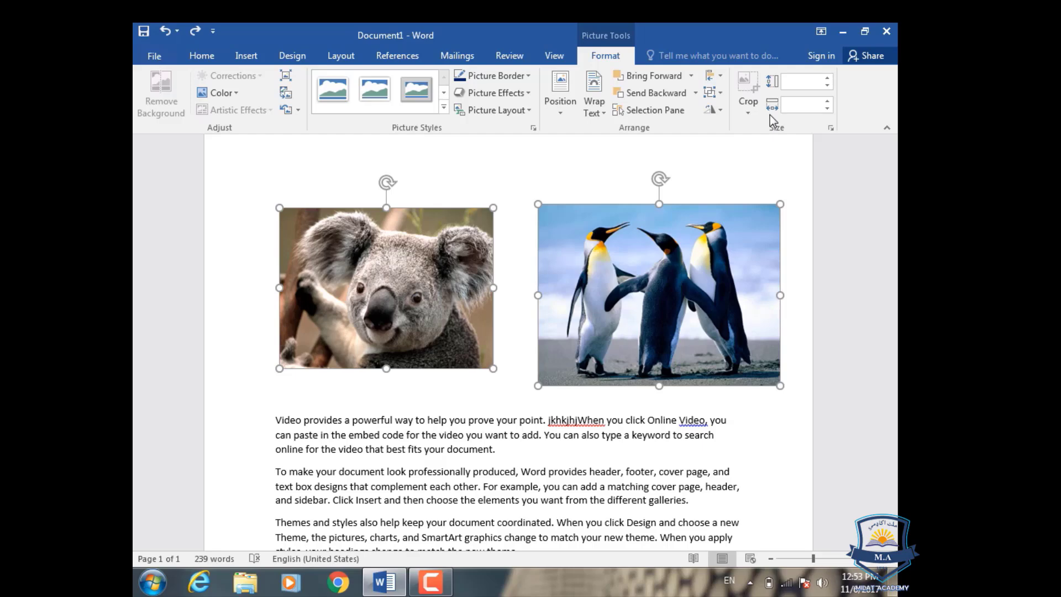
Step: Insert the Penguins.jpg sample picture at the end of the document's last paragraph
scroll(489, 309, down, 8)
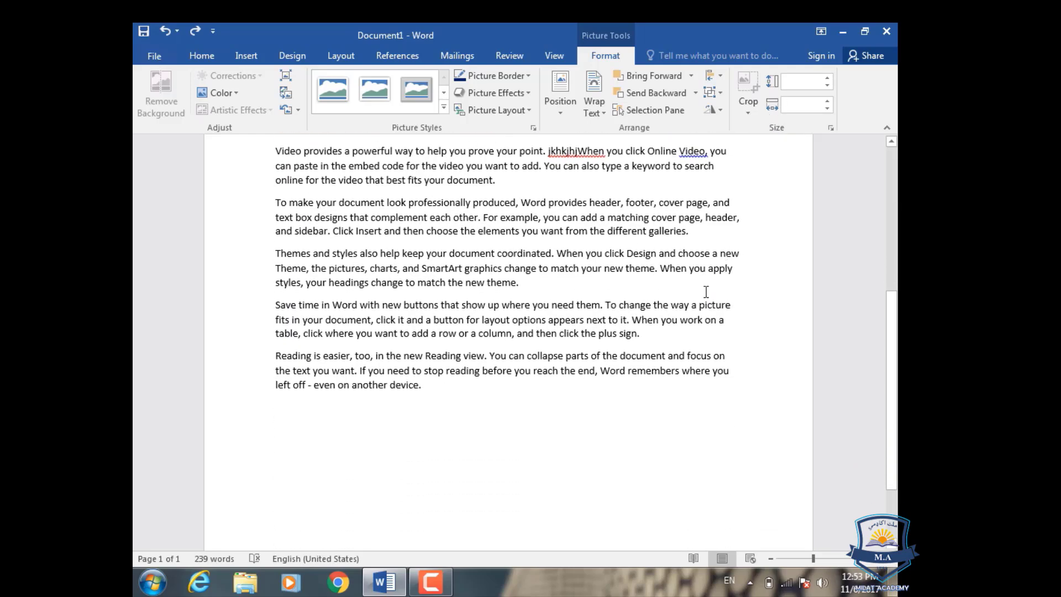
click(489, 309)
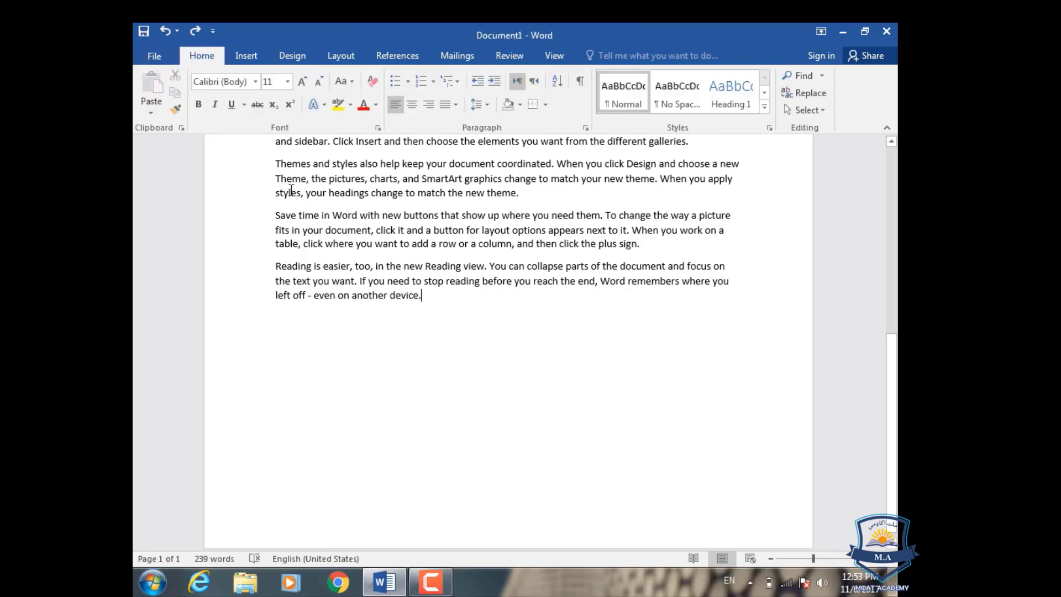
click(243, 57)
click(232, 87)
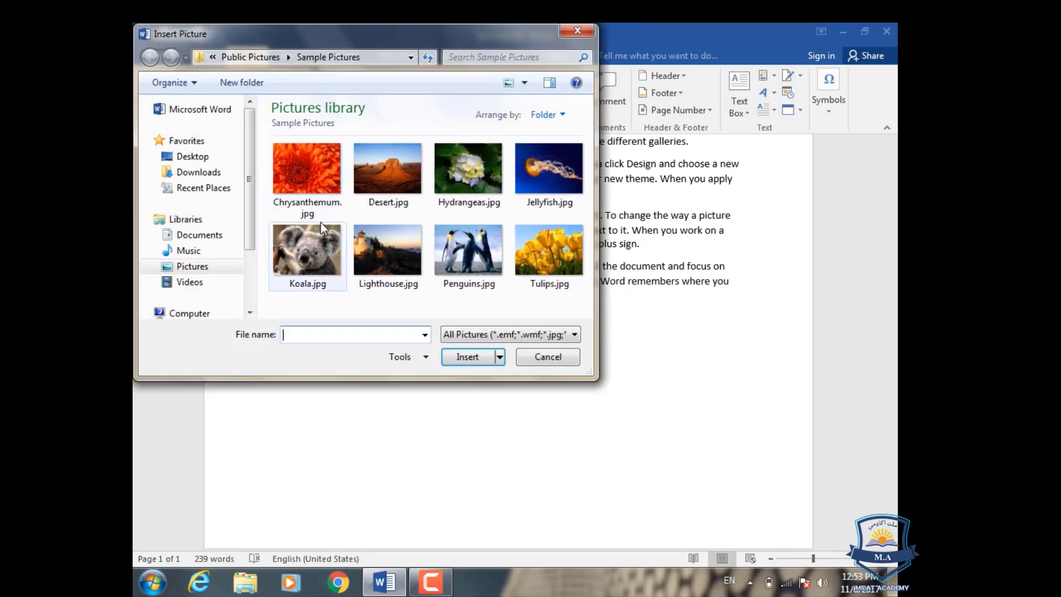
click(317, 227)
click(467, 237)
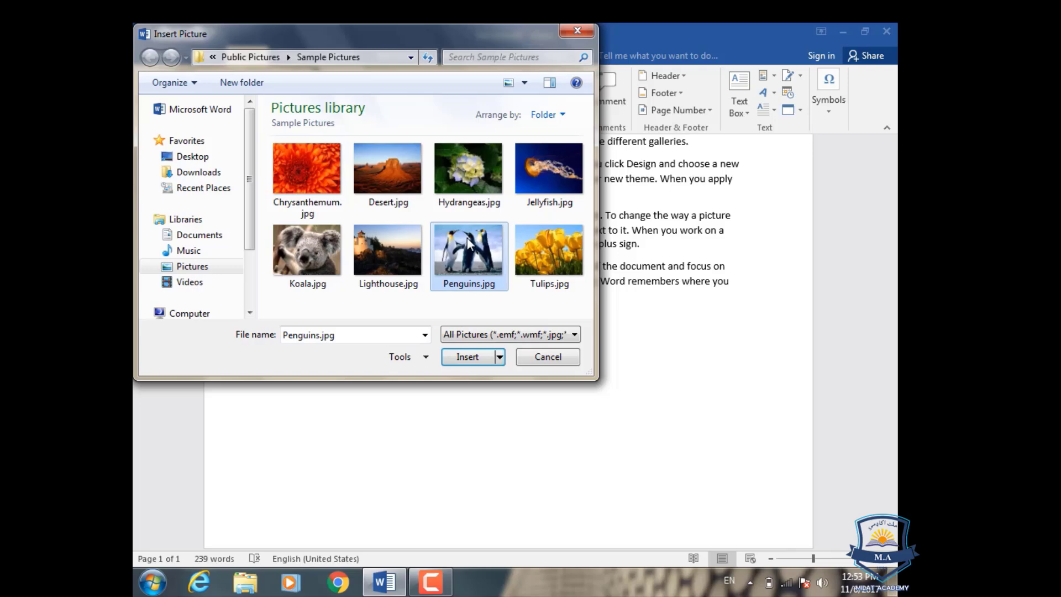
click(453, 360)
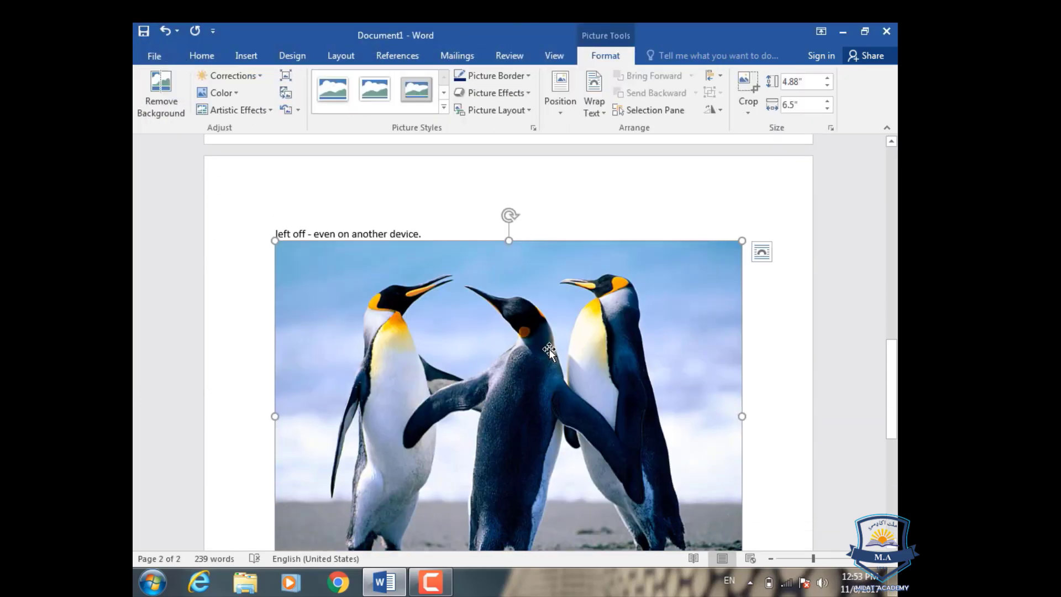
Step: Shrink the new penguins picture by its corner handle to about 1.63 by 2.17 inches
scroll(549, 351, down, 5)
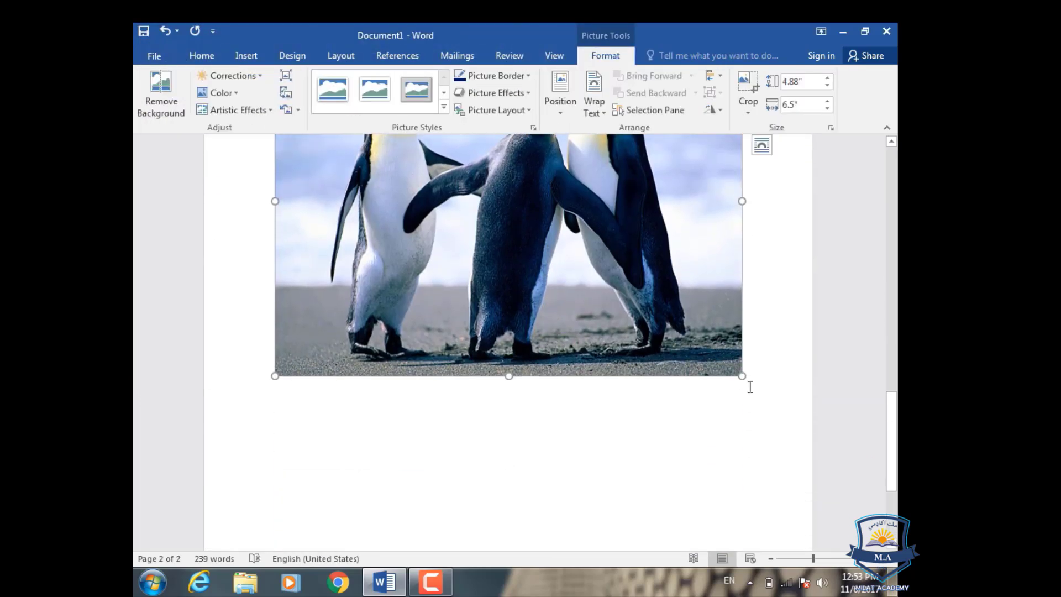
drag(739, 377, 613, 211)
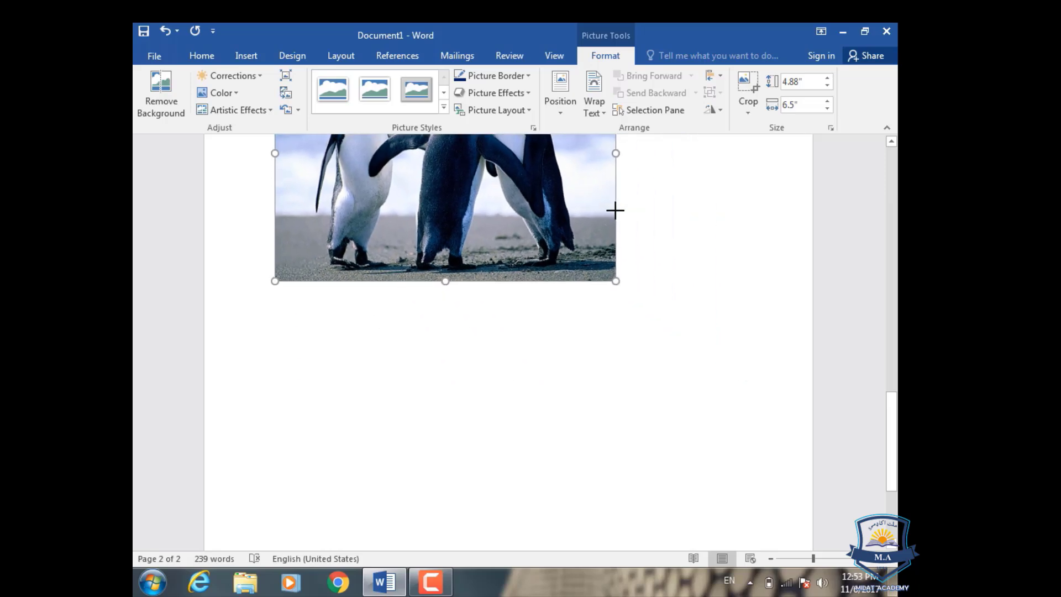
scroll(674, 409, up, 4)
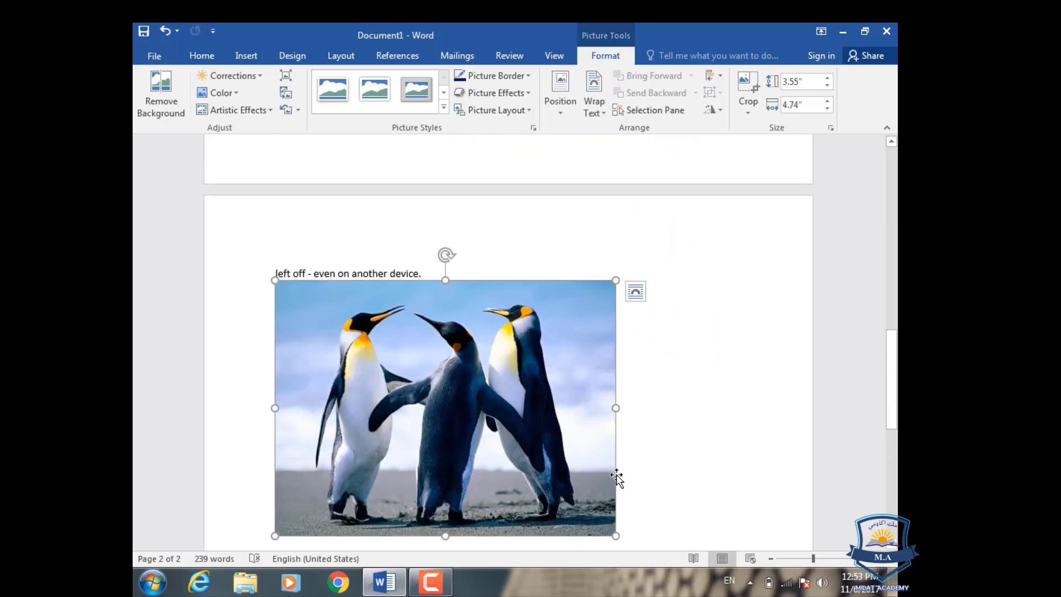
drag(615, 534, 546, 484)
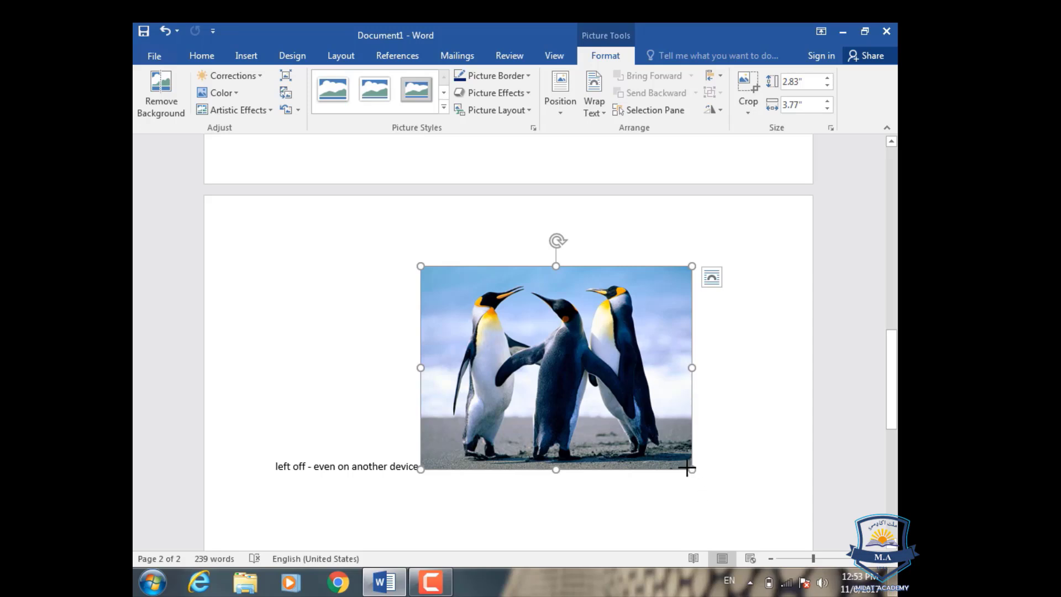
drag(686, 468, 577, 382)
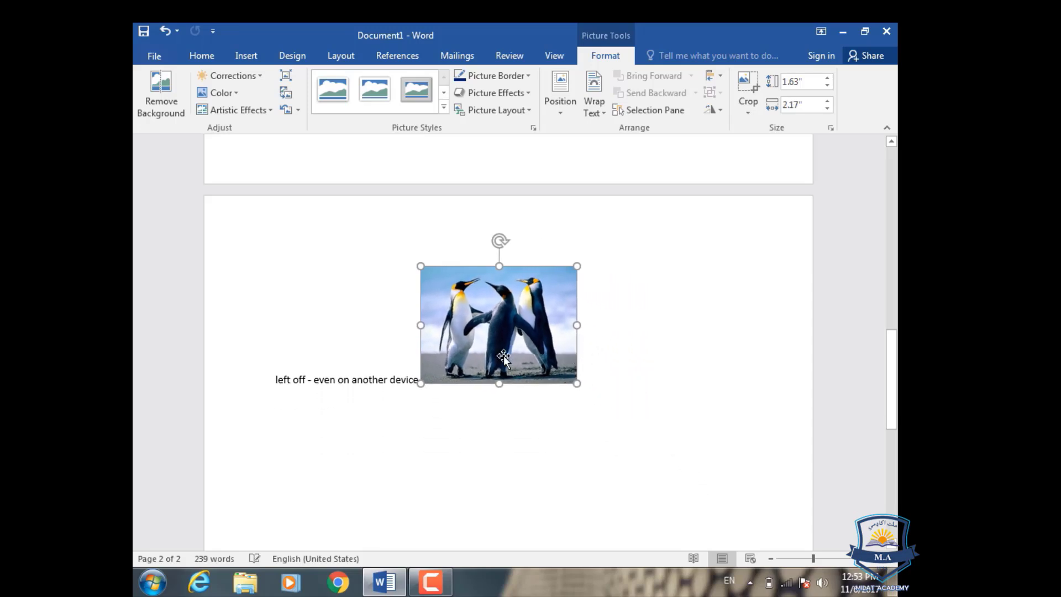
Step: Apply a preset text-wrapped position to the small penguins picture
scroll(503, 356, up, 3)
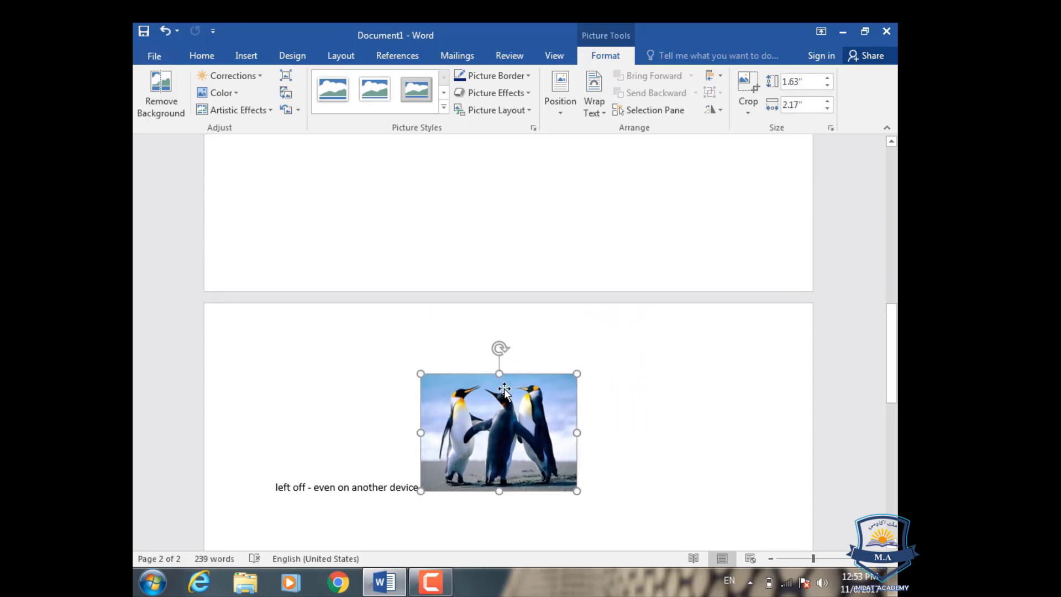
click(560, 99)
click(606, 210)
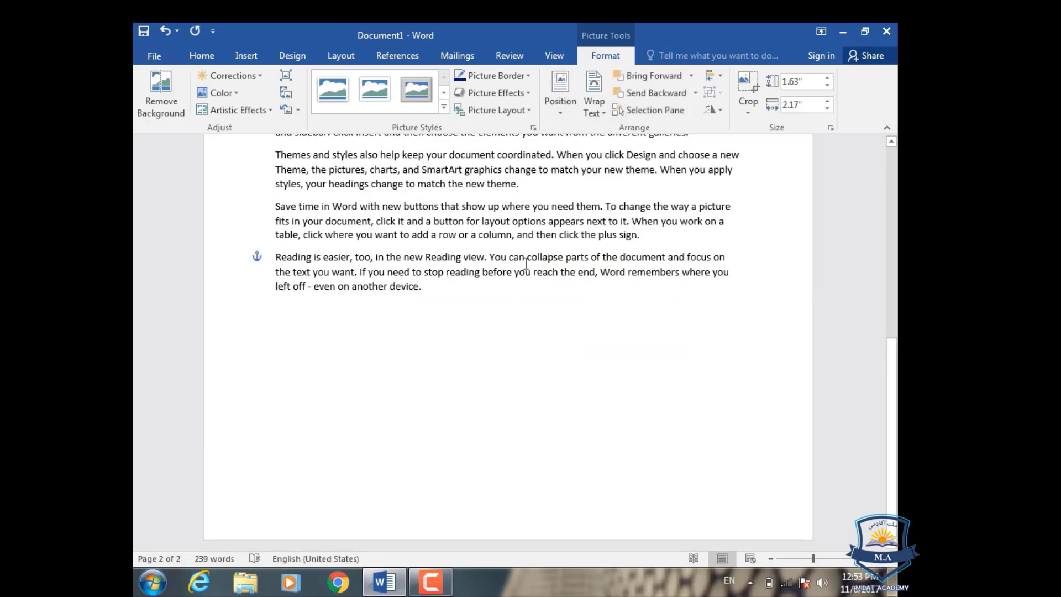
scroll(525, 264, up, 10)
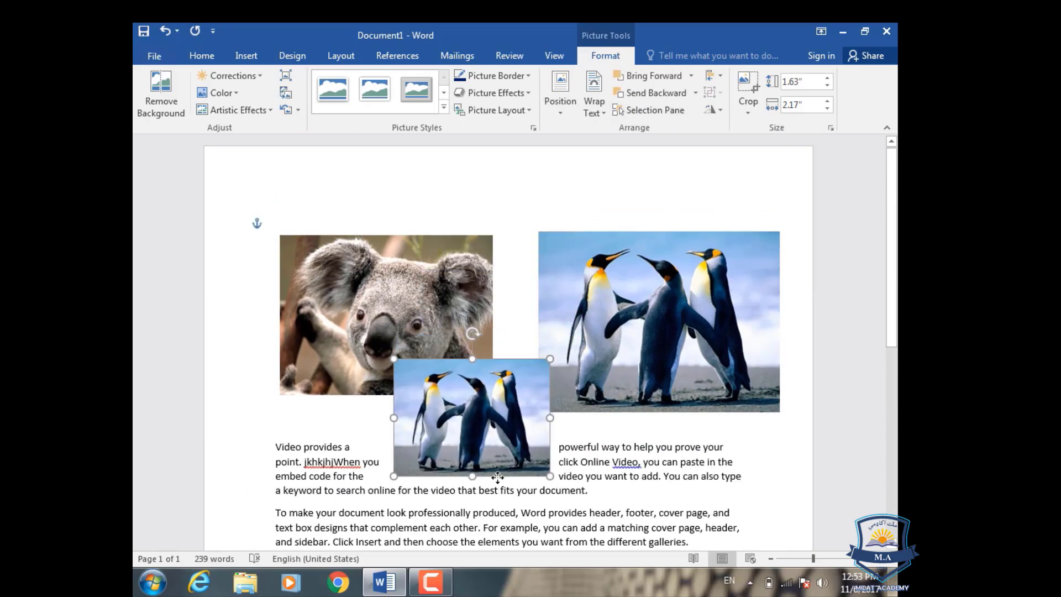
Step: Move the small penguins picture down below the last paragraph
drag(497, 477, 501, 521)
scroll(592, 219, down, 10)
drag(479, 160, 494, 369)
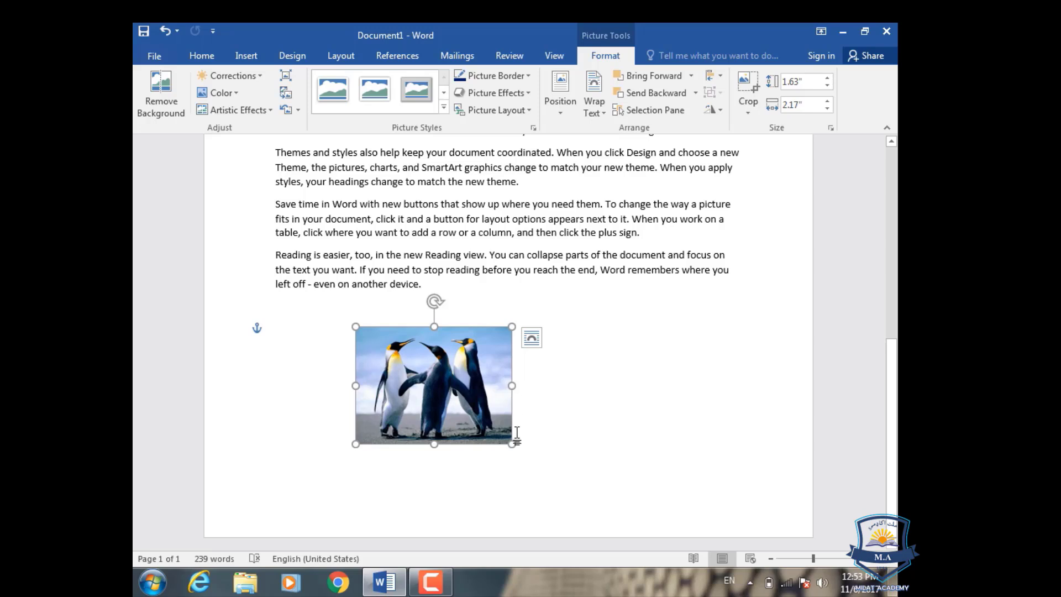
Step: Enlarge the penguins picture by its corner handle to about 3.43 by 4.57 inches
drag(512, 444, 681, 486)
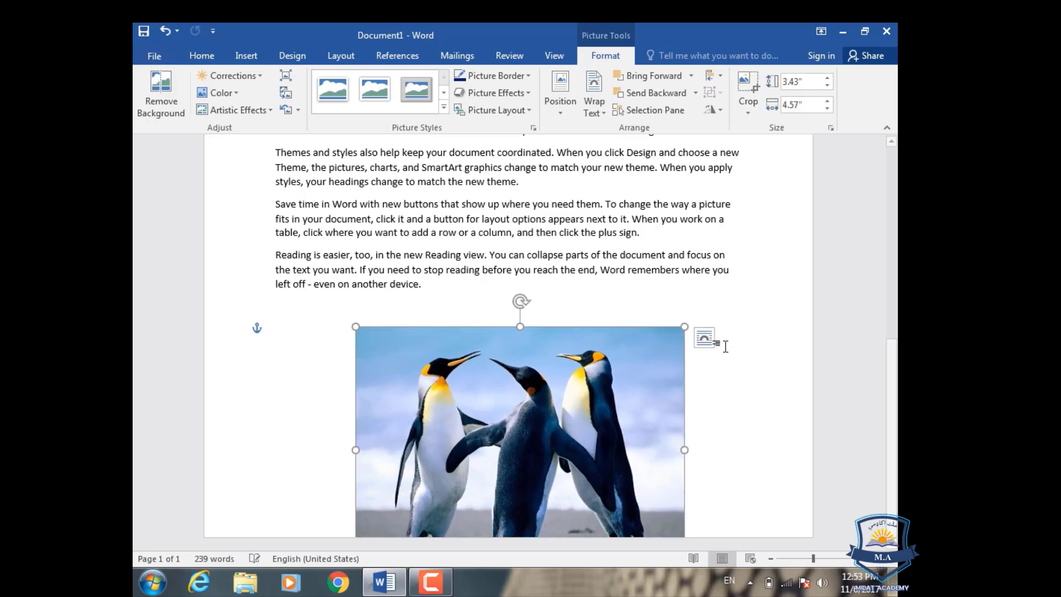
click(772, 352)
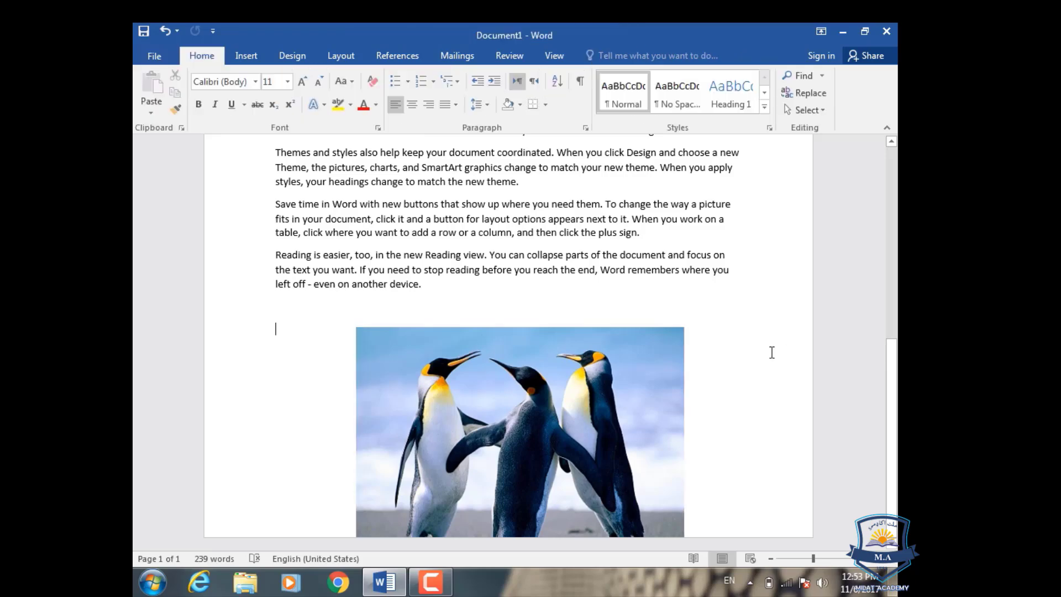
Step: Crop the penguins picture at its top and both sides, then move it up into the last paragraph
click(548, 387)
click(603, 61)
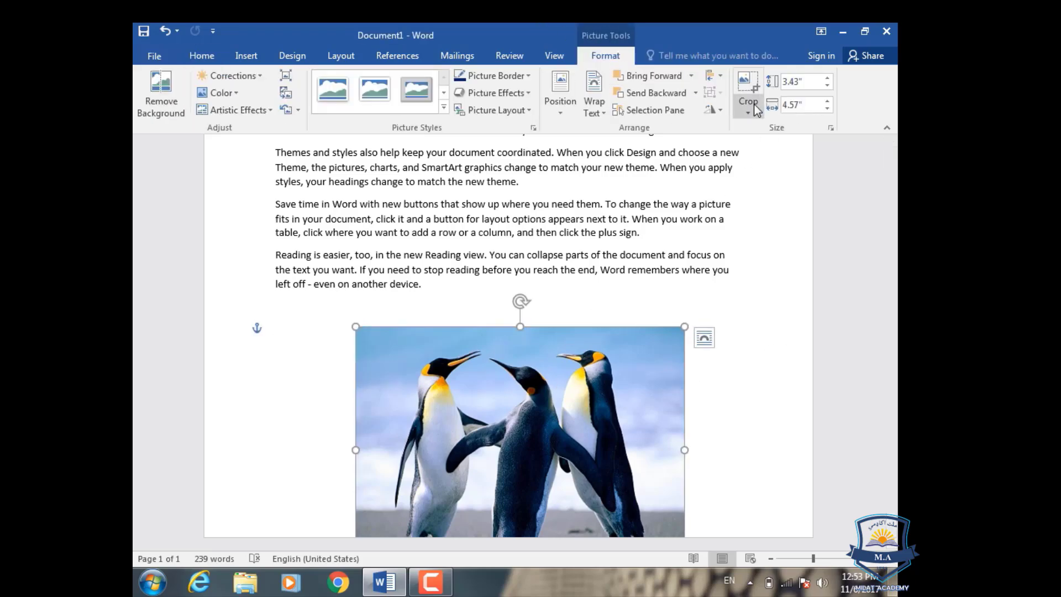
click(751, 103)
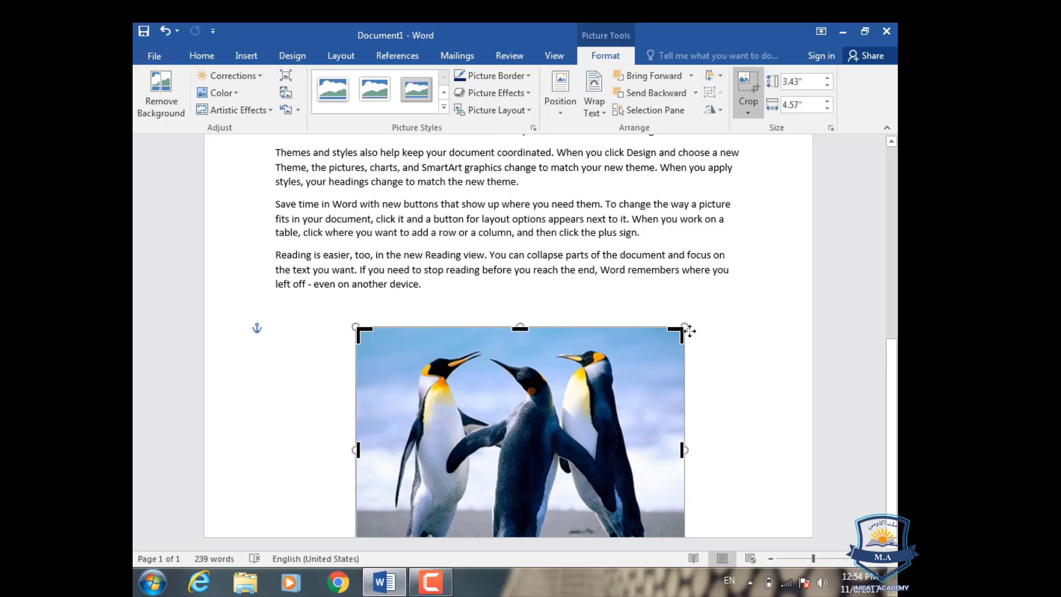
drag(669, 331, 640, 341)
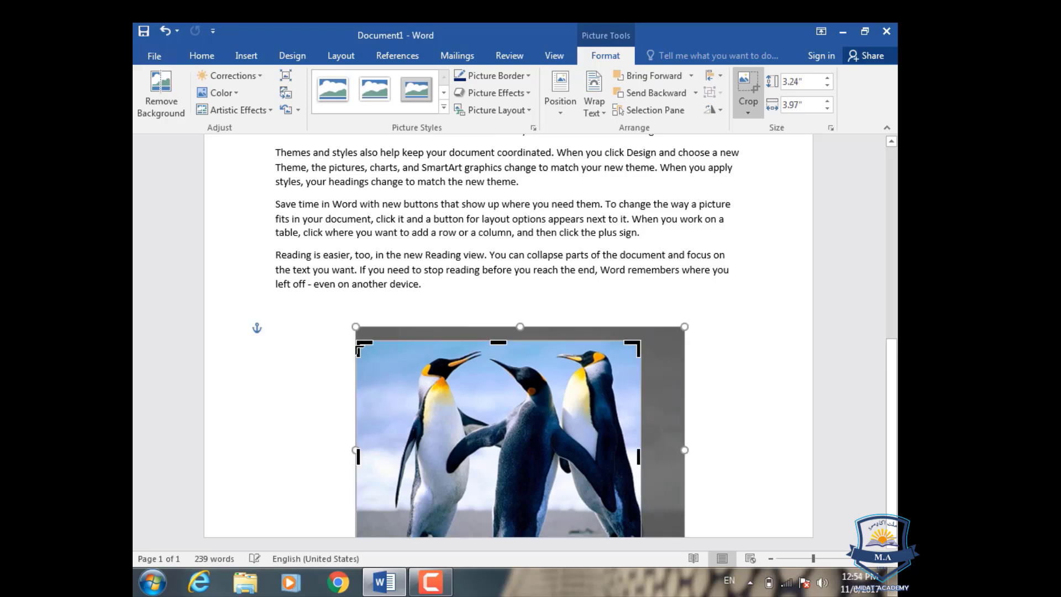
drag(359, 346, 397, 350)
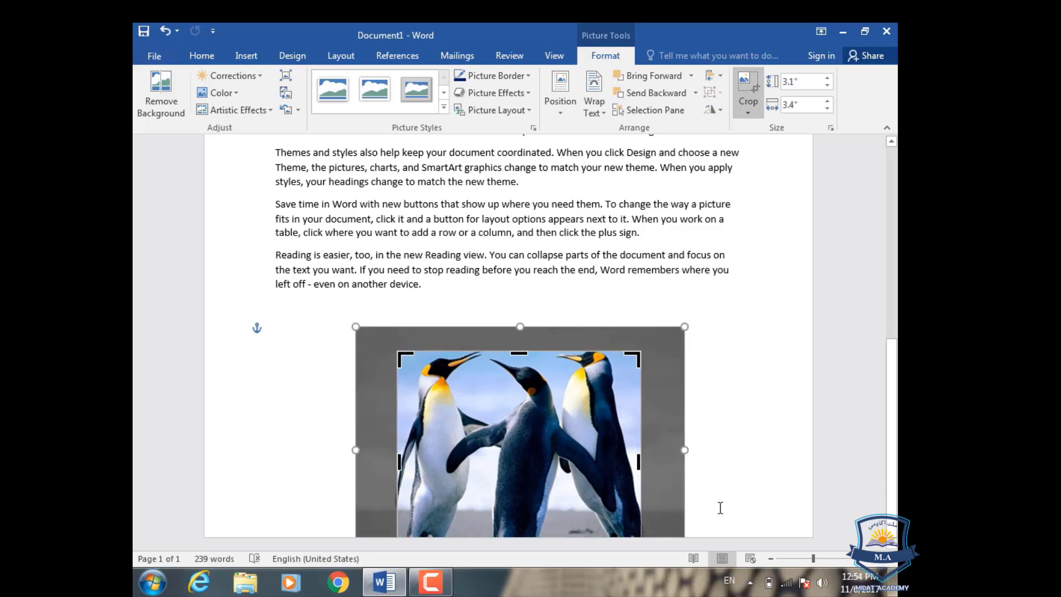
click(702, 372)
drag(592, 385, 588, 307)
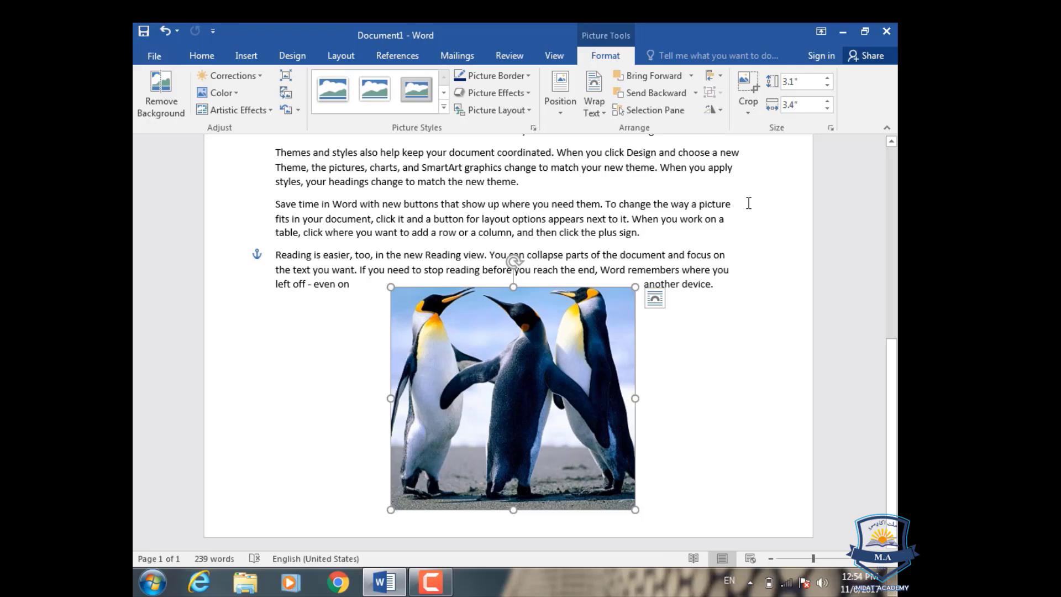
Step: Adjust the picture's height with the height spinner, settling on 3.4 inches
click(830, 78)
click(830, 77)
click(830, 77)
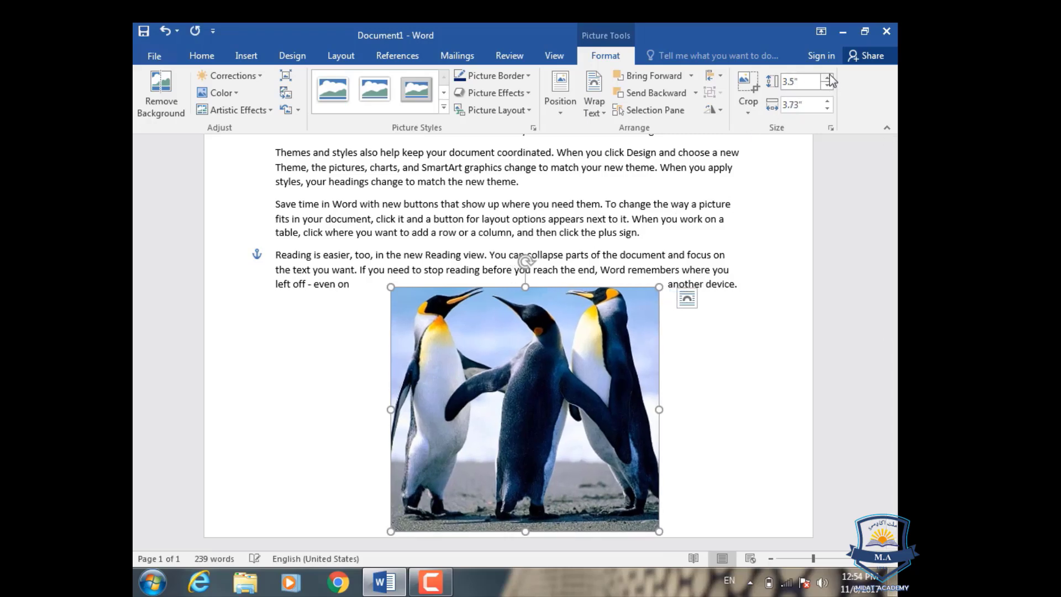
click(830, 77)
click(830, 78)
click(830, 77)
click(829, 77)
click(829, 78)
click(830, 77)
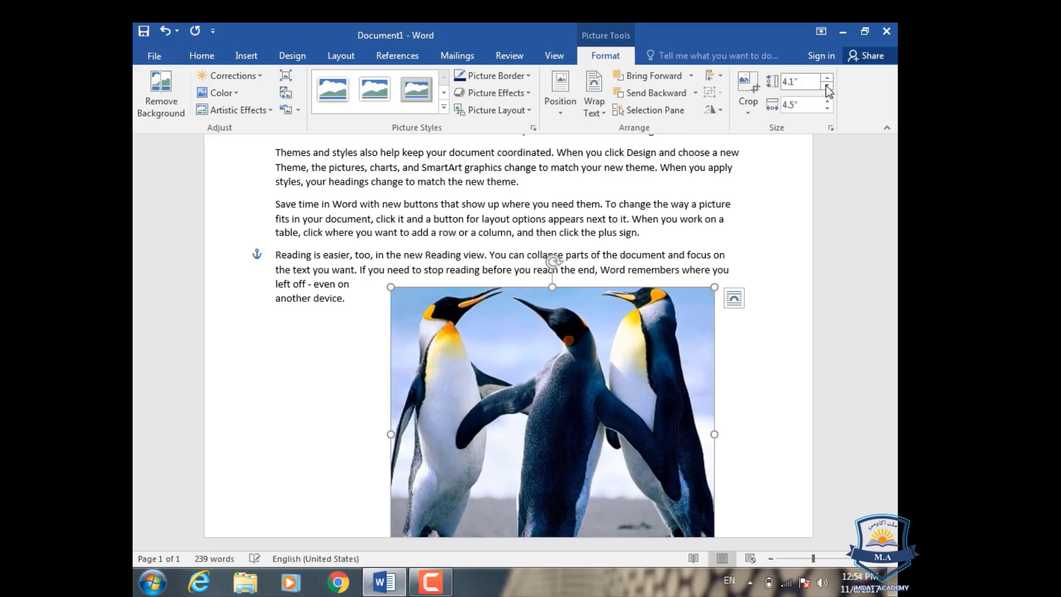
click(827, 85)
click(827, 85)
click(826, 85)
click(827, 85)
click(826, 85)
click(827, 85)
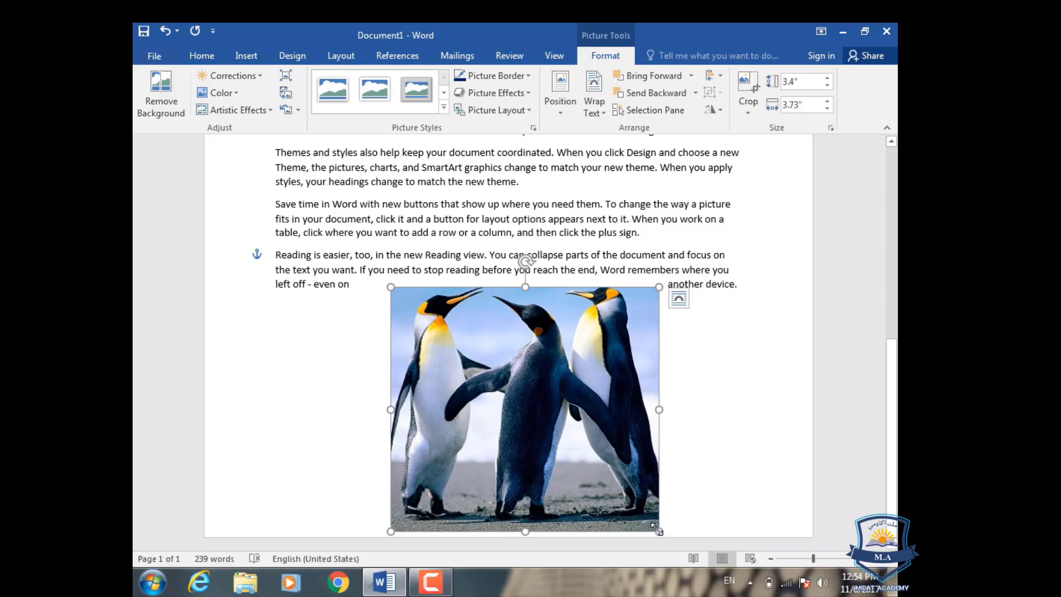
Step: Resize the penguins picture by its handles to about 2.66 inches high and set its width to 4 inches
drag(659, 531, 574, 453)
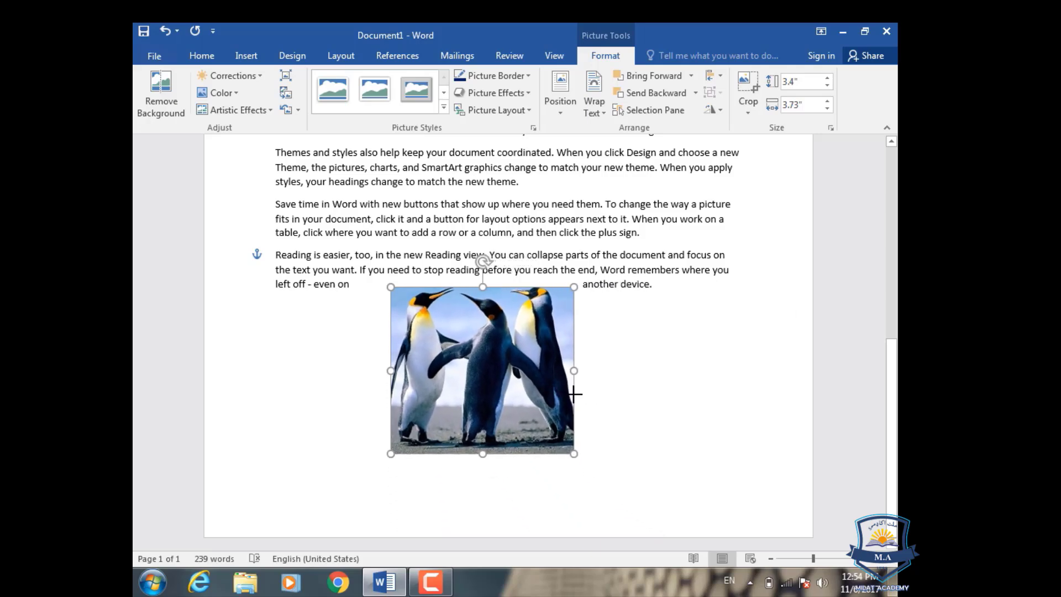
mouse_move(587, 371)
mouse_down()
mouse_move(757, 371)
mouse_move(574, 372)
mouse_up()
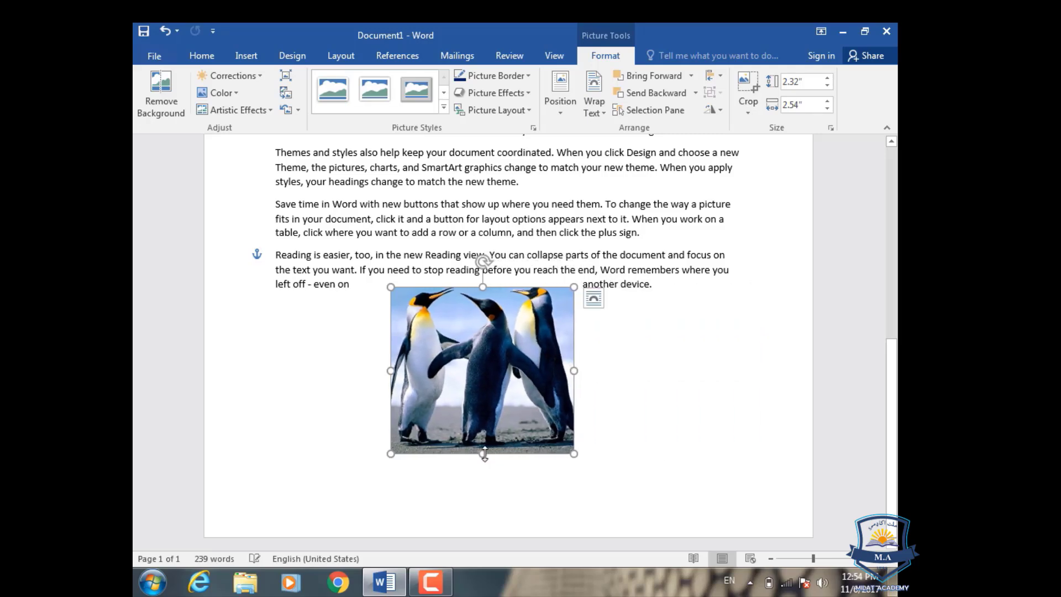
mouse_move(483, 454)
mouse_down()
mouse_move(483, 497)
mouse_move(484, 403)
mouse_move(473, 441)
mouse_up()
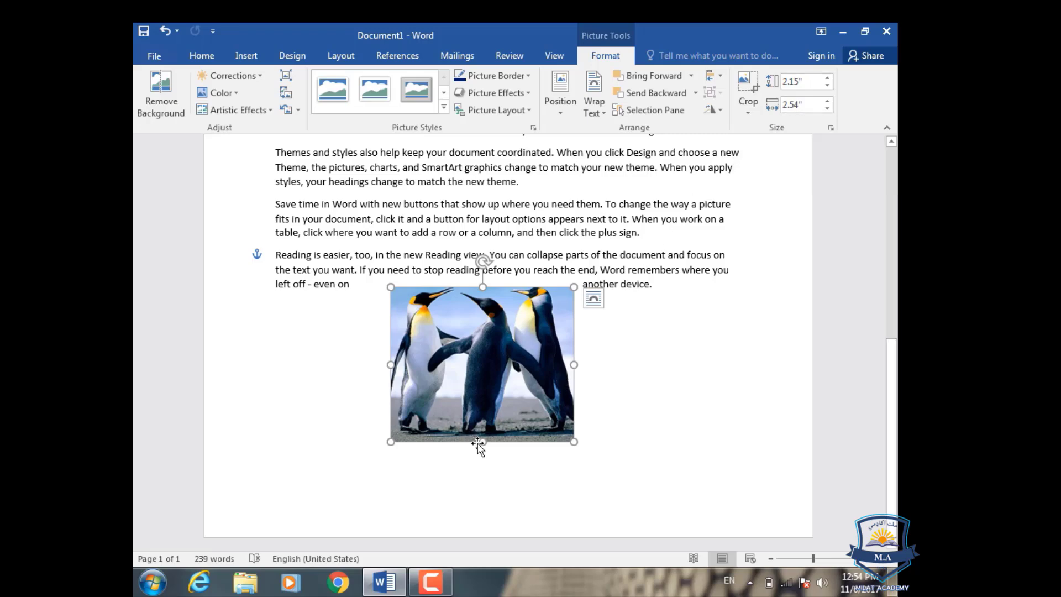
drag(481, 442, 487, 478)
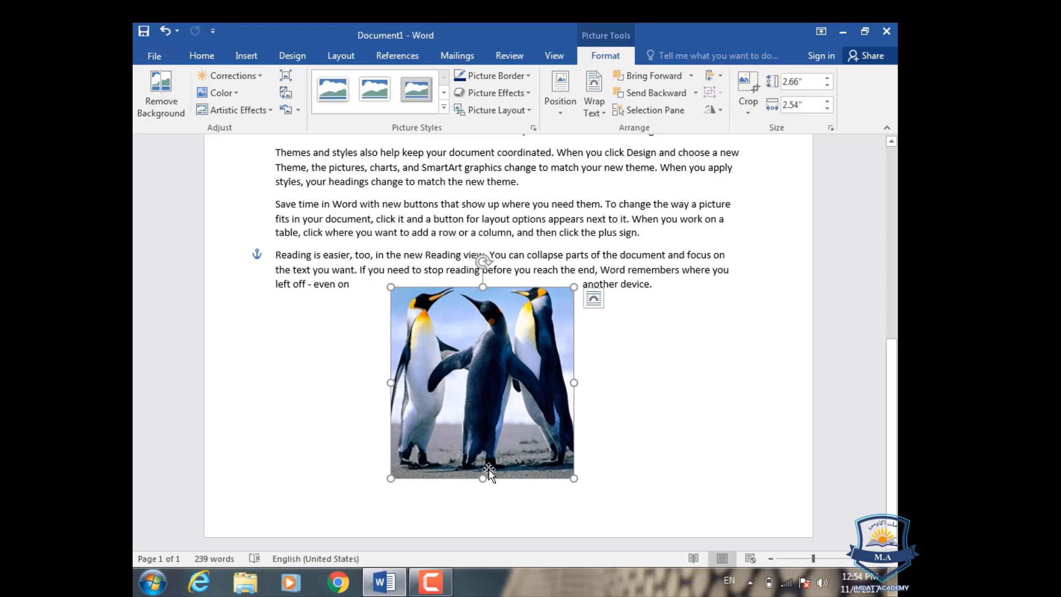
drag(574, 382, 678, 374)
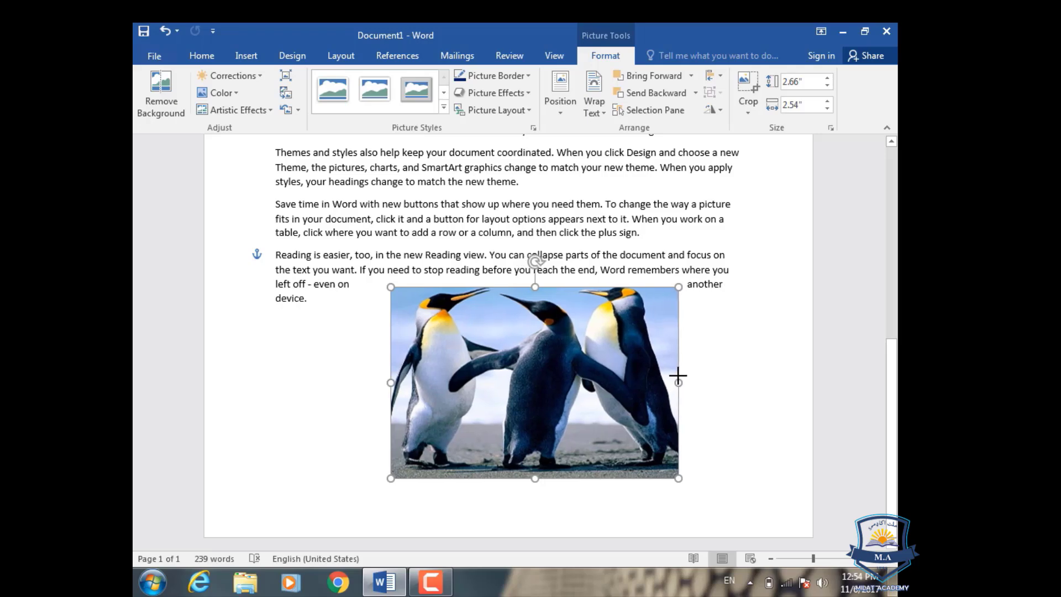
click(805, 103)
text(4")
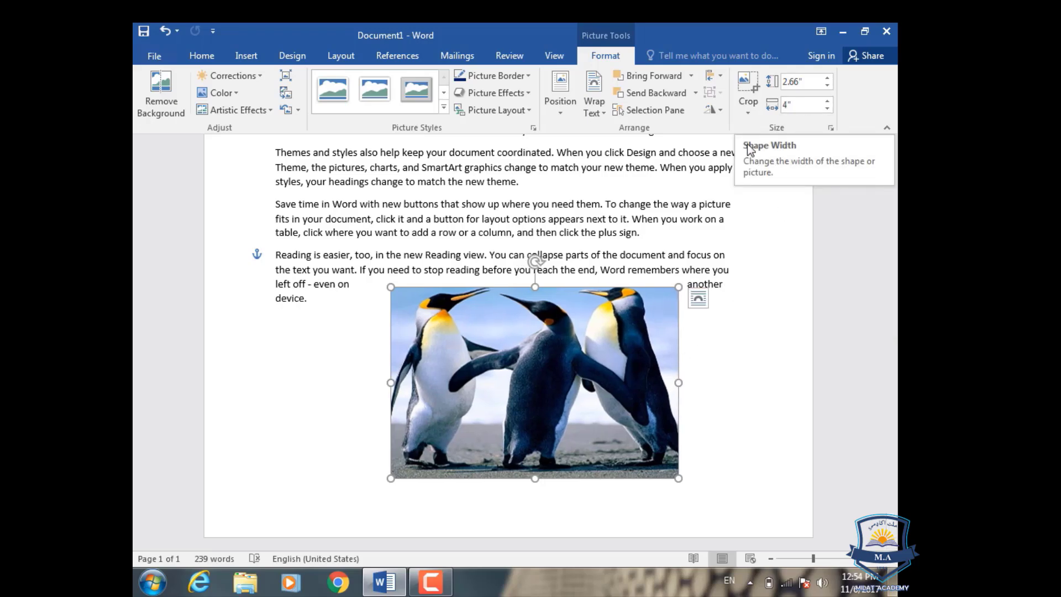
Step: Undo the last width change and step the width spinner up and down, settling on 3.4 inches
key(ctrl+z)
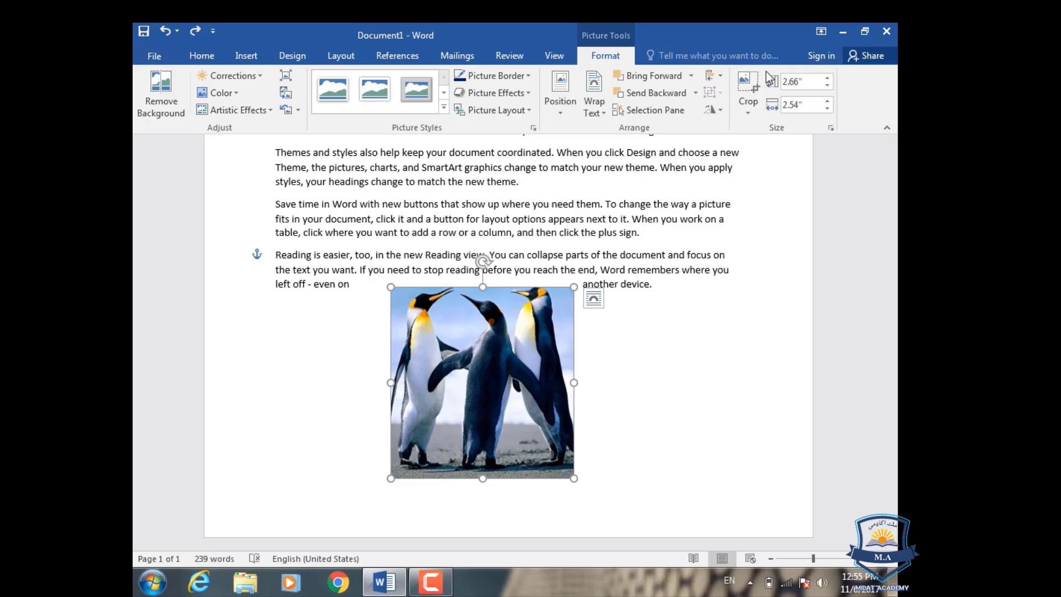
click(827, 103)
click(827, 103)
click(827, 103)
click(827, 103)
click(826, 104)
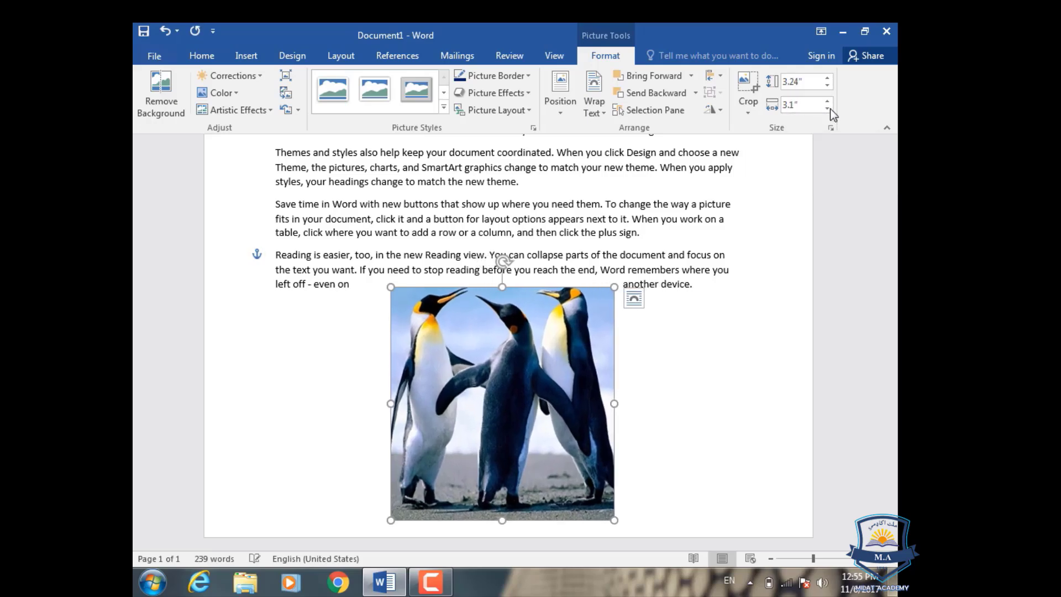
click(829, 108)
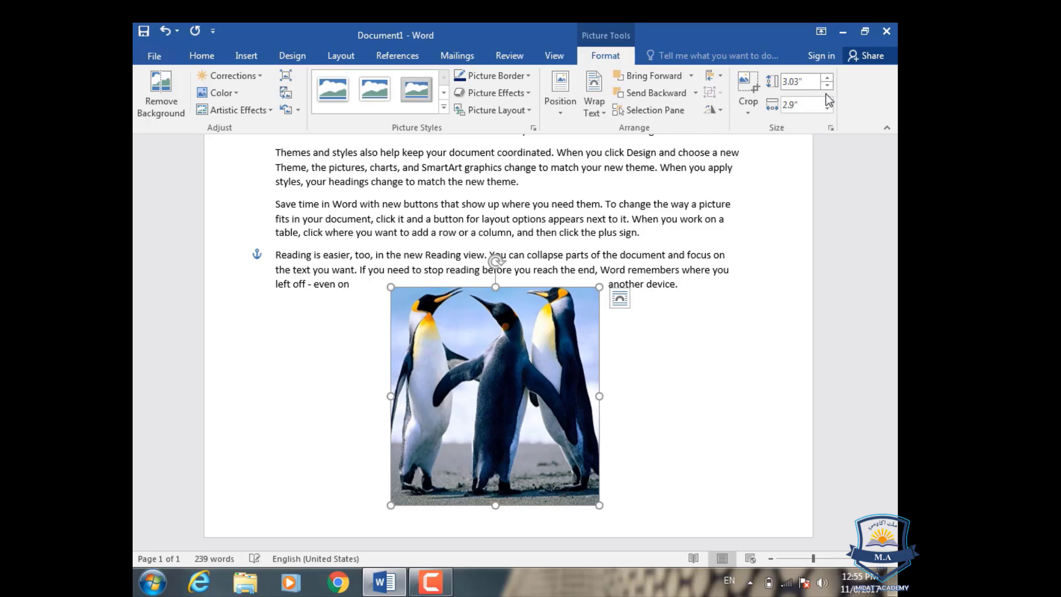
click(827, 102)
click(827, 103)
click(828, 102)
click(828, 103)
click(828, 103)
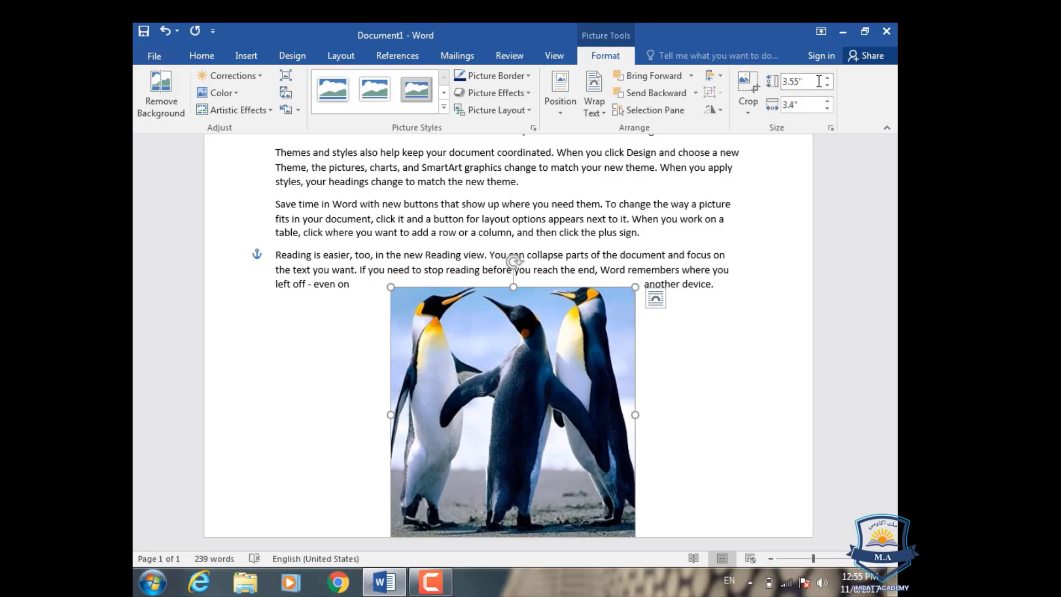
Step: Step the height spinner up and then down, settling on 3.1 inches
click(827, 79)
click(827, 79)
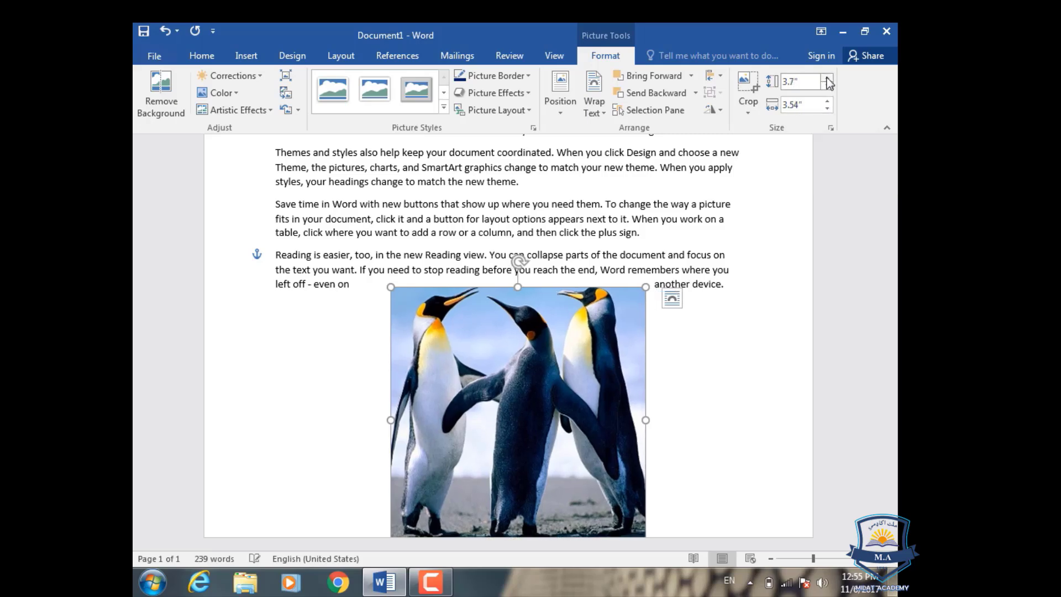
click(827, 79)
click(827, 79)
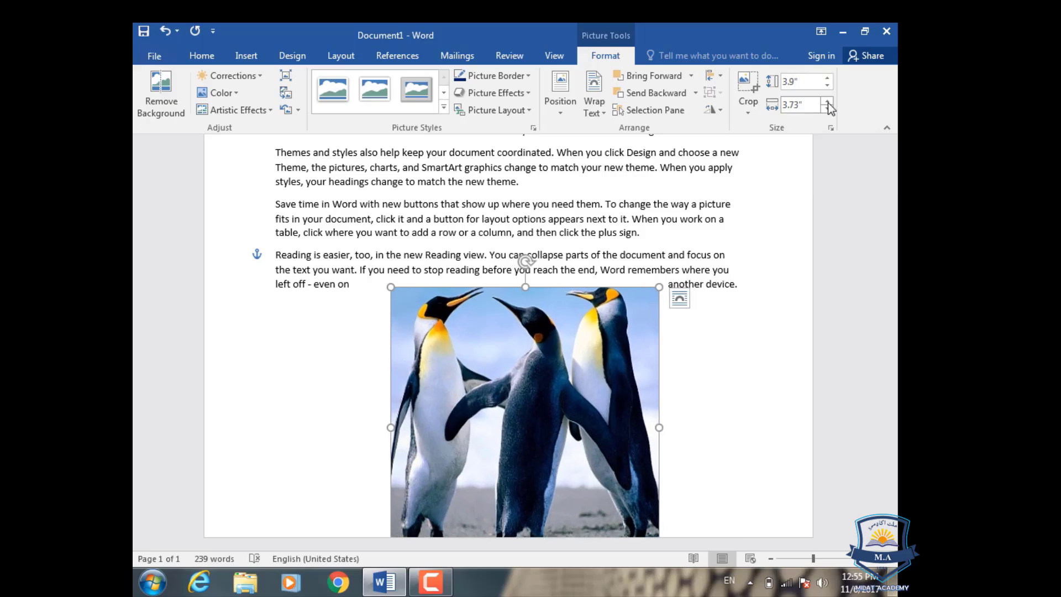
click(828, 85)
click(828, 85)
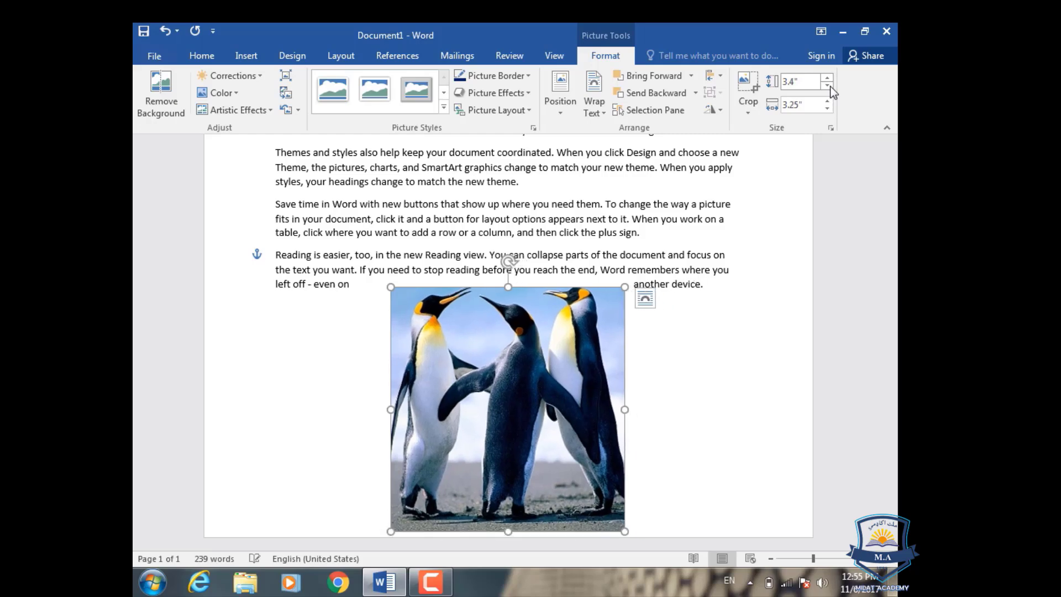
click(828, 85)
click(829, 85)
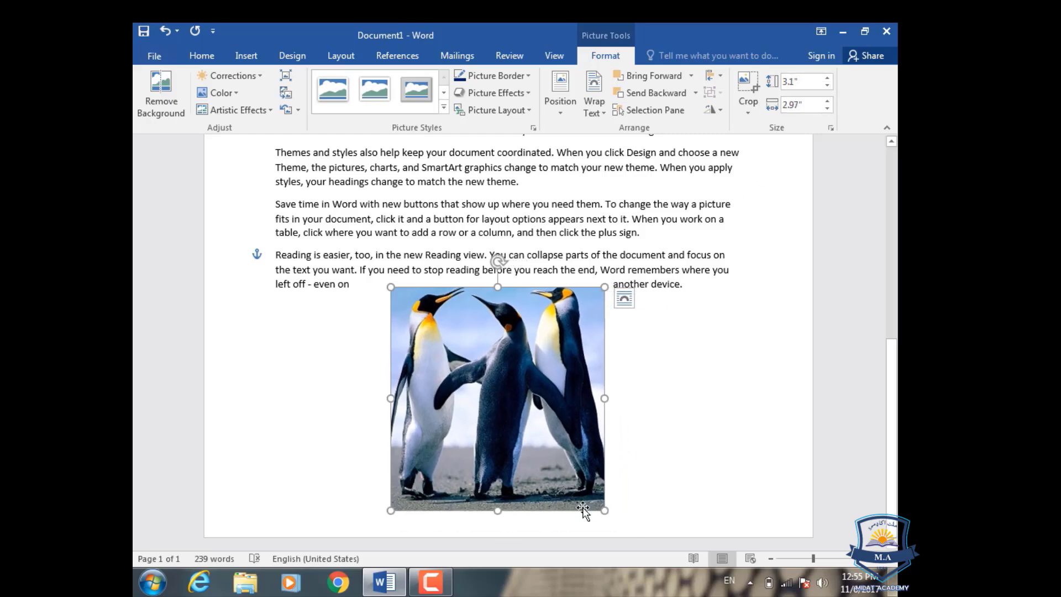
Step: Shrink the penguins picture by its corner handle, then stretch its side to about 2.24 by 4.12 inches
drag(602, 509, 547, 418)
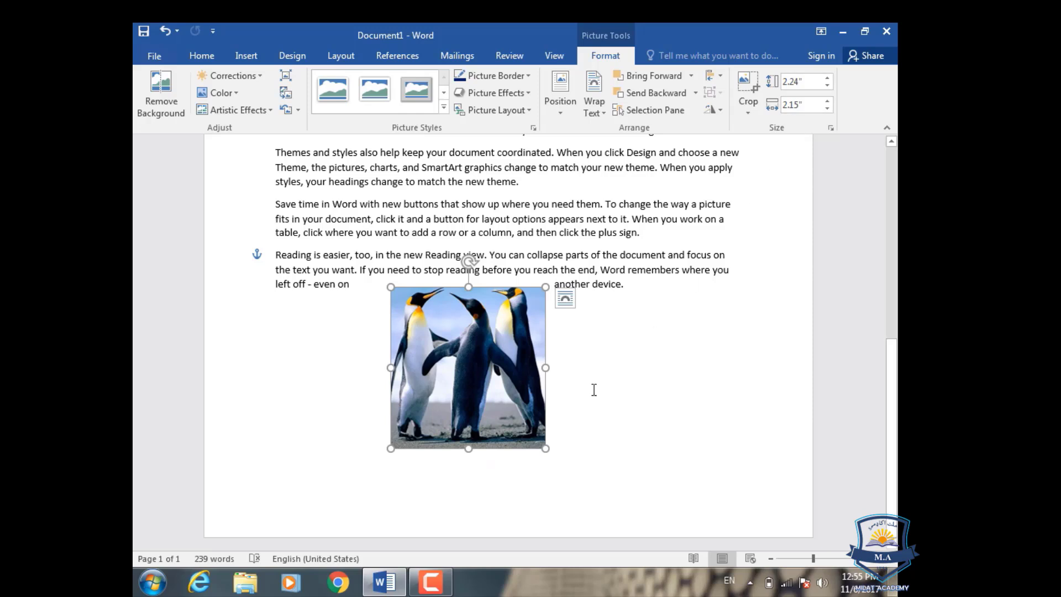
drag(547, 367, 687, 355)
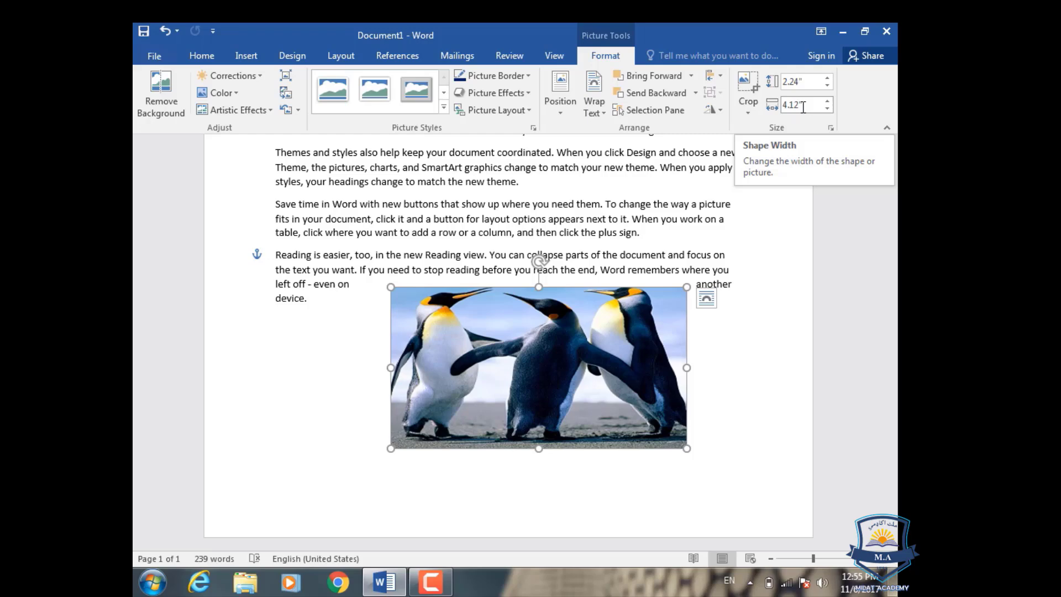
Step: Try cropping the penguins picture down to a single penguin, then undo the crop
click(748, 91)
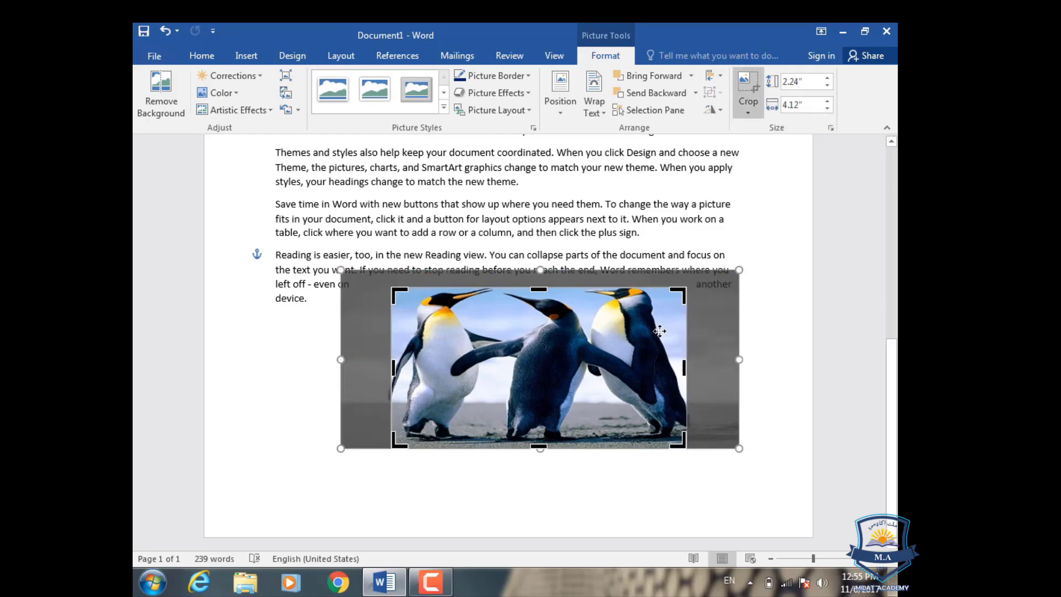
drag(679, 291, 500, 279)
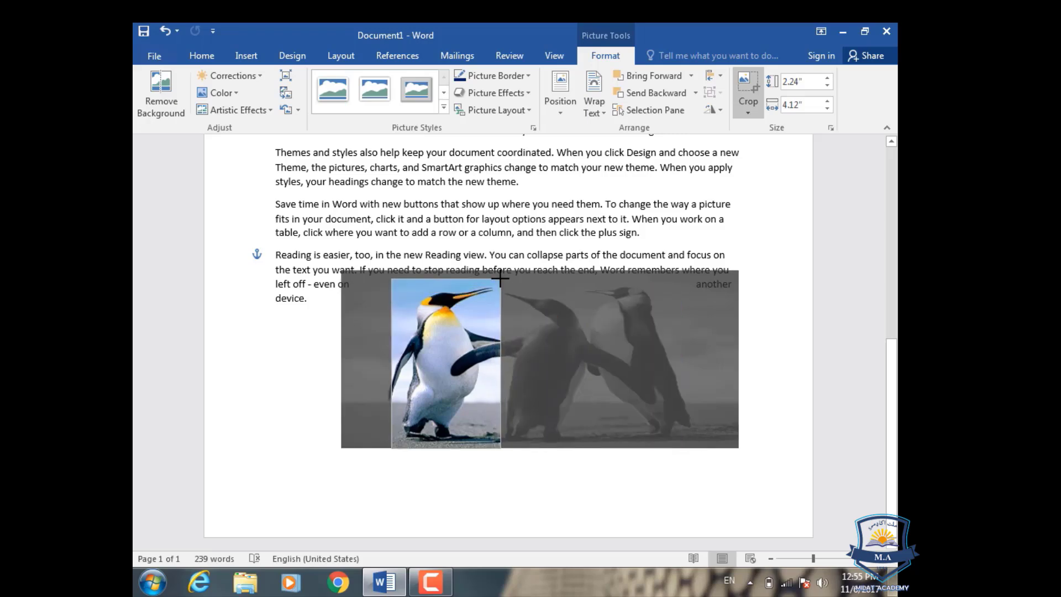
click(784, 352)
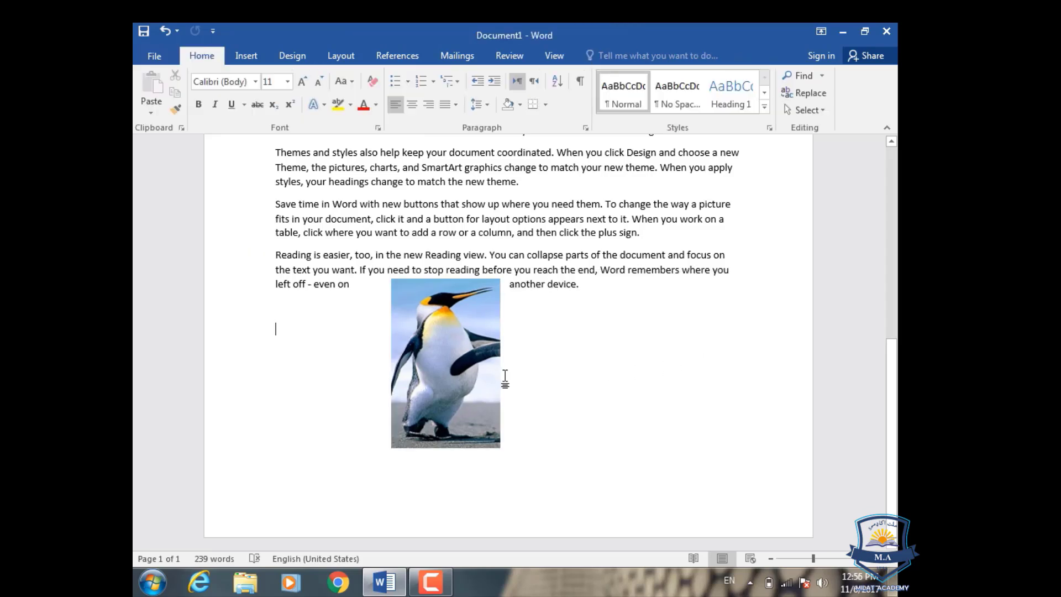
click(470, 366)
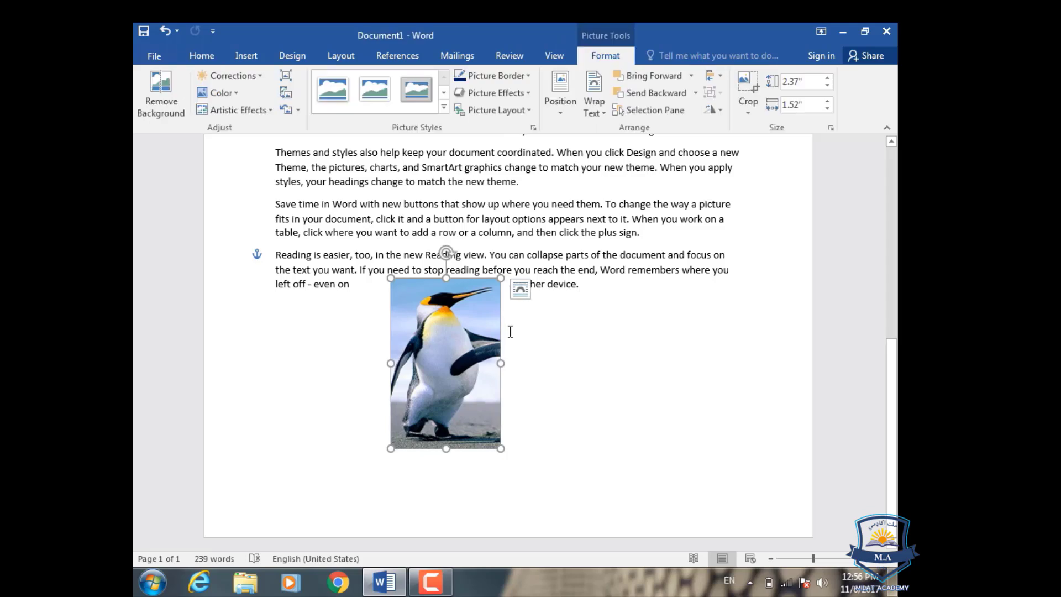
key(ctrl+z)
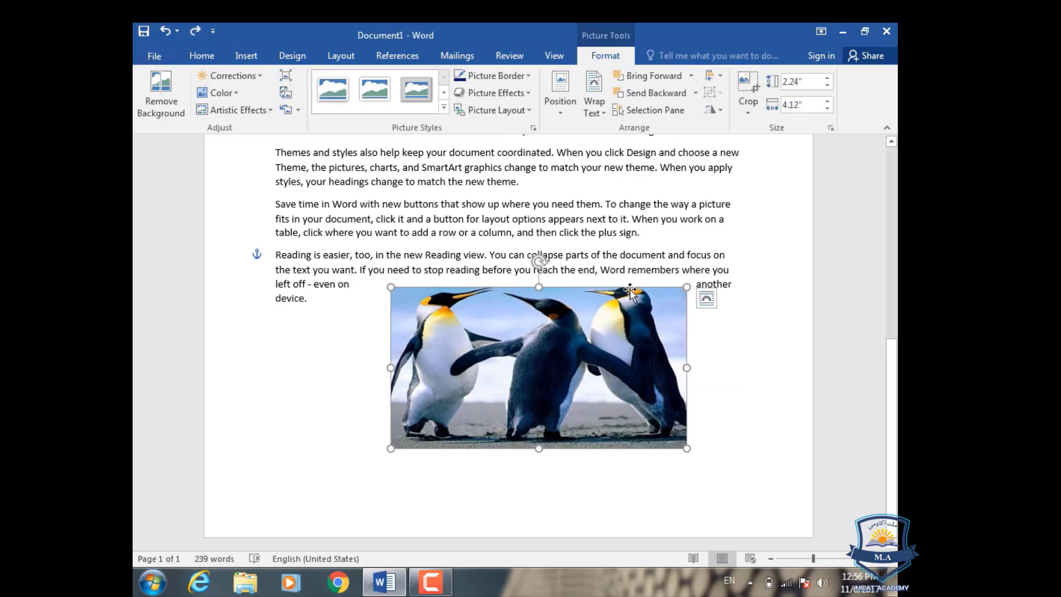
Step: Crop the top of the penguins picture to about 1.85 inches high and nudge the picture slightly left
click(745, 86)
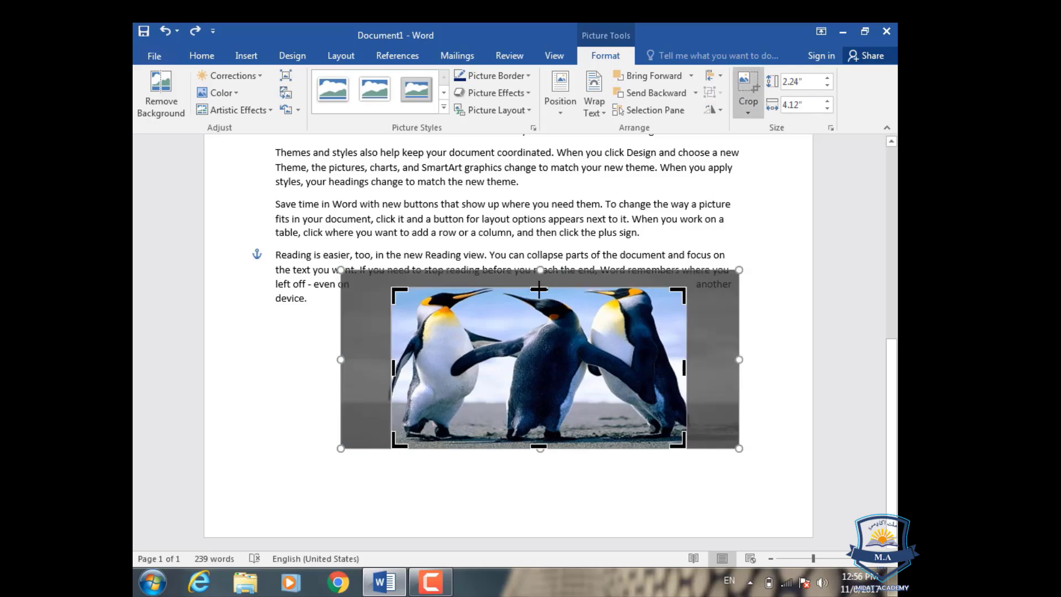
drag(539, 288, 539, 315)
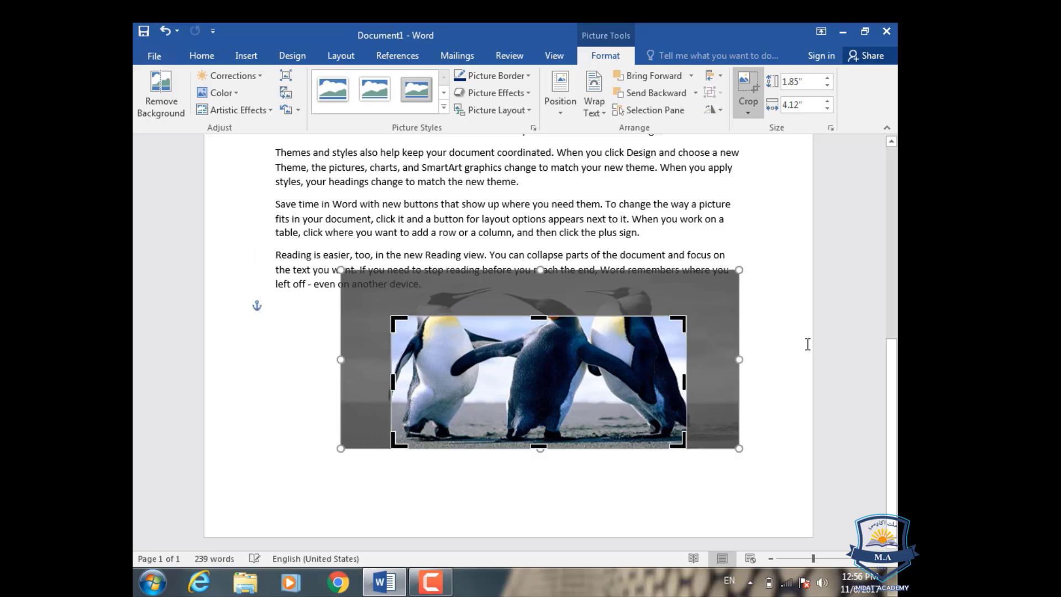
click(789, 343)
drag(667, 357, 646, 358)
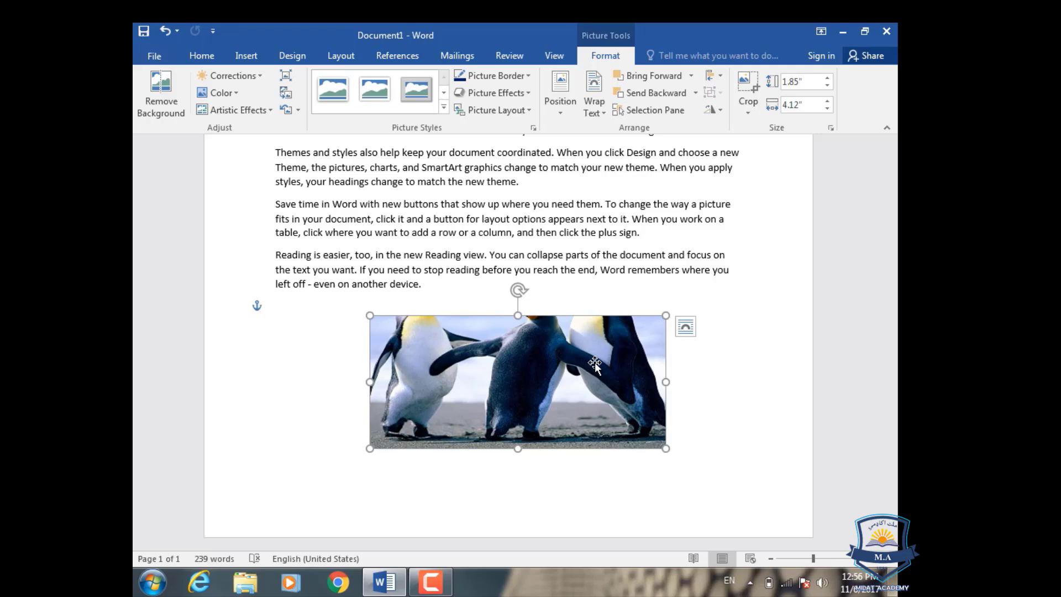
click(714, 76)
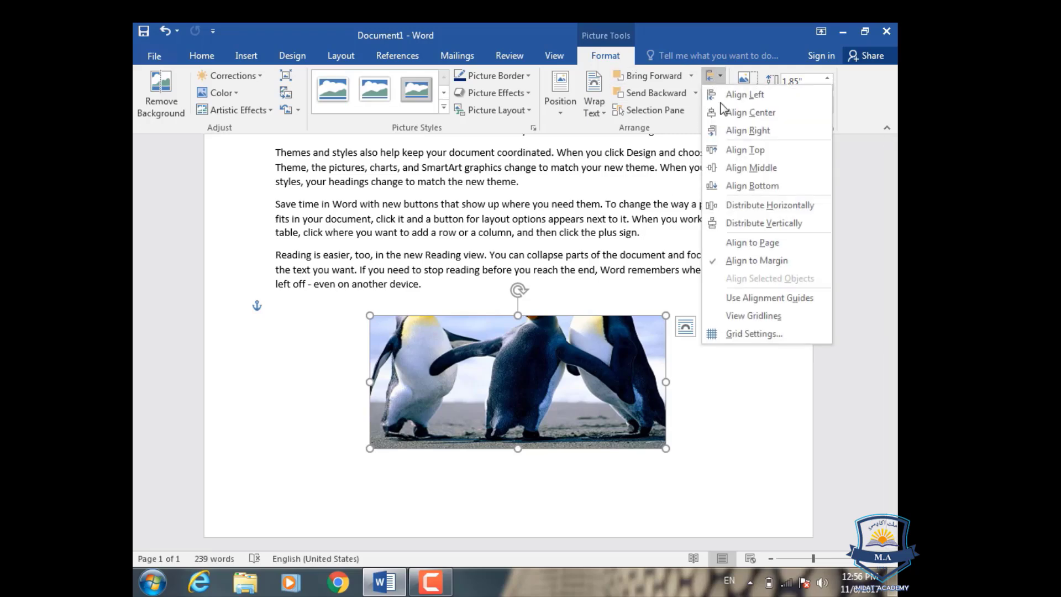
click(714, 419)
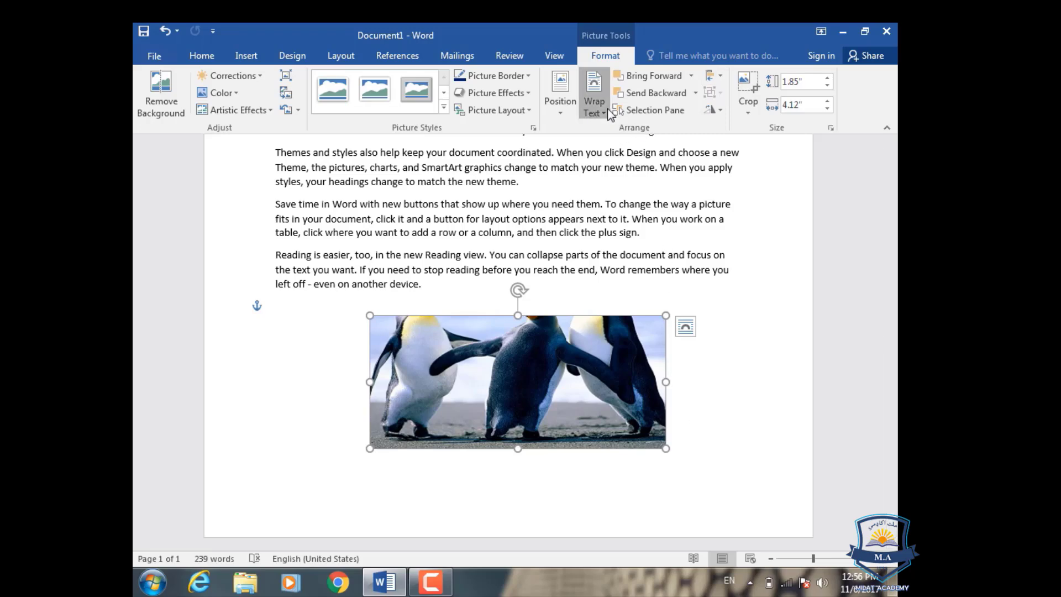
click(608, 108)
click(745, 345)
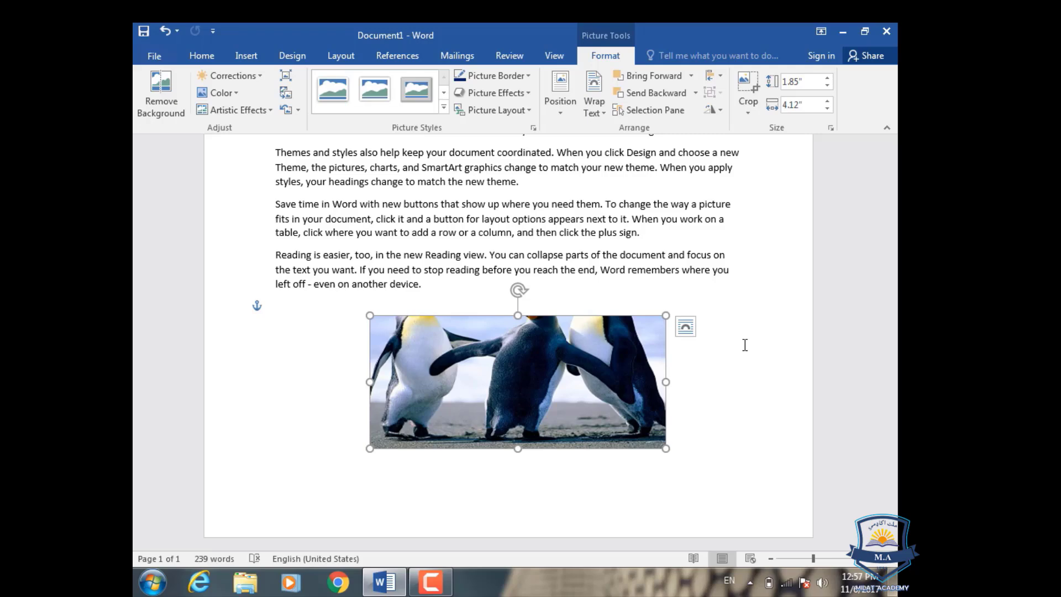
Step: Open the Layout dialog's Text Wrapping and Position tabs, close it, and undo the picture's last move
click(830, 128)
click(398, 150)
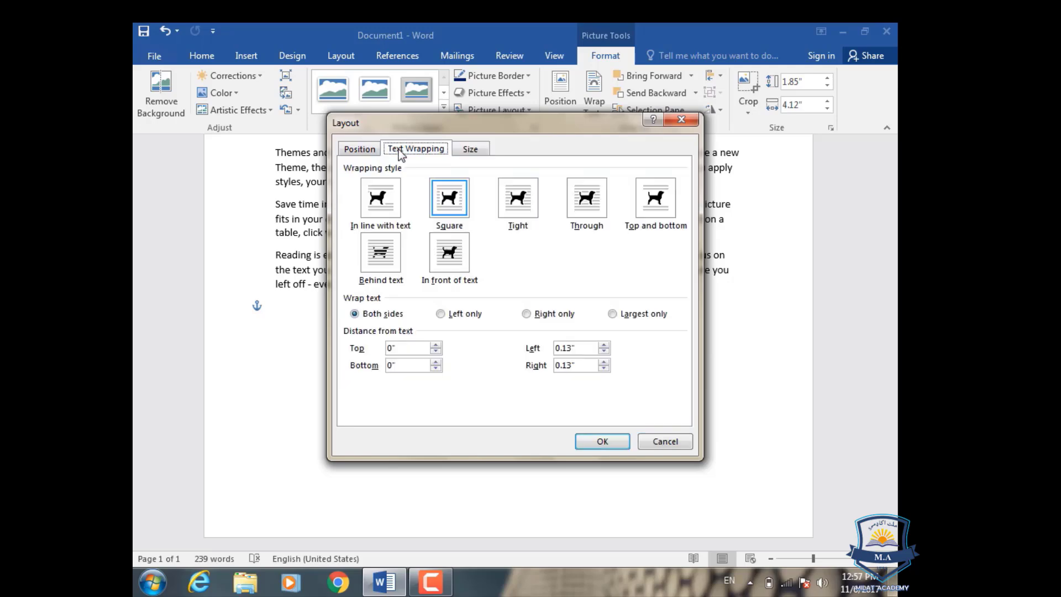
click(370, 150)
click(682, 119)
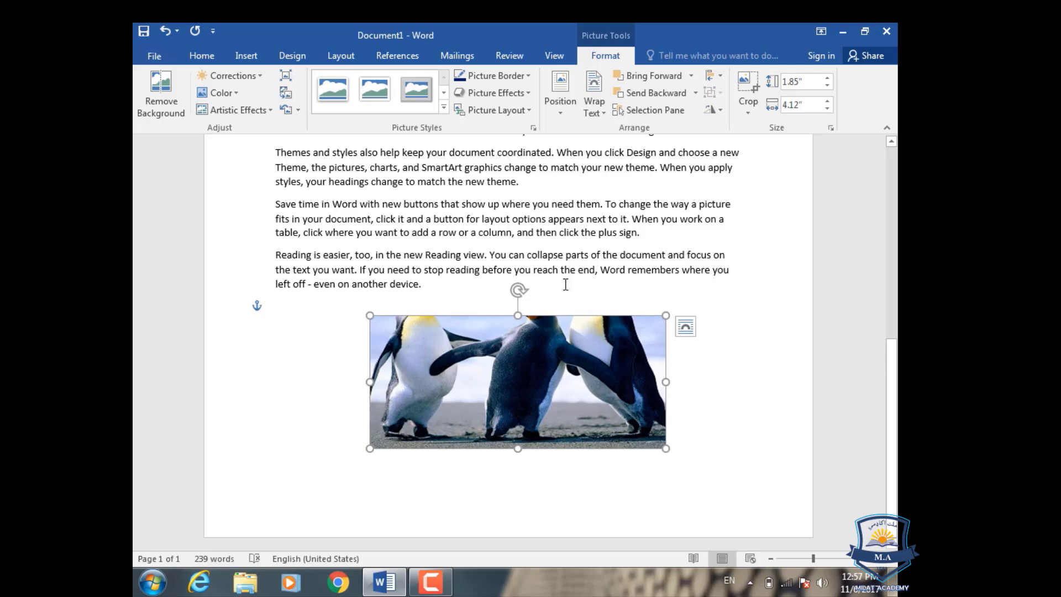
key(ctrl+z)
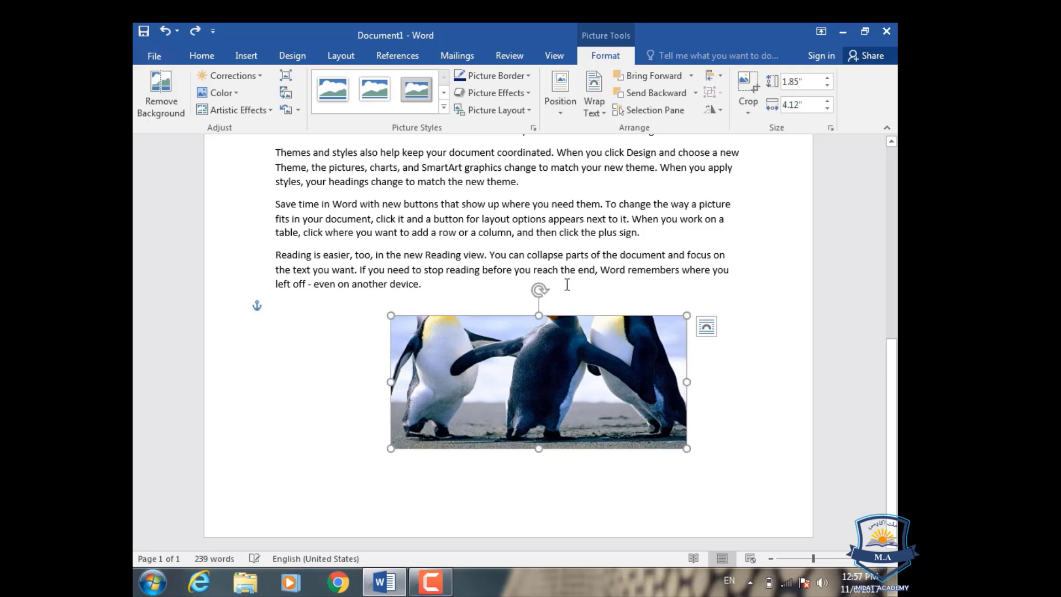
Step: Search online pictures for Cat and select a cat image, closing the search without inserting it
click(249, 57)
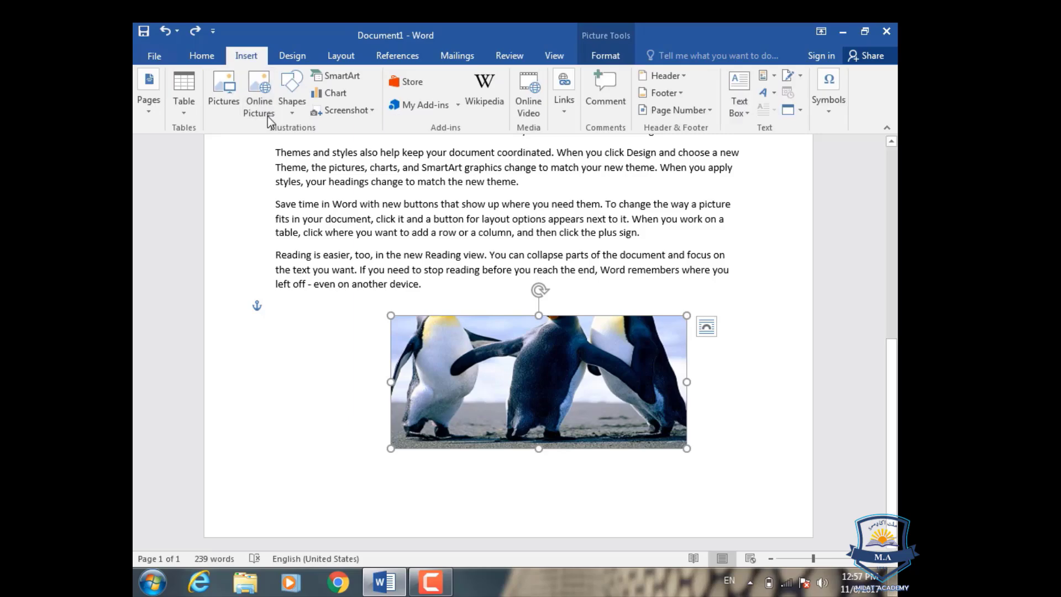
click(262, 99)
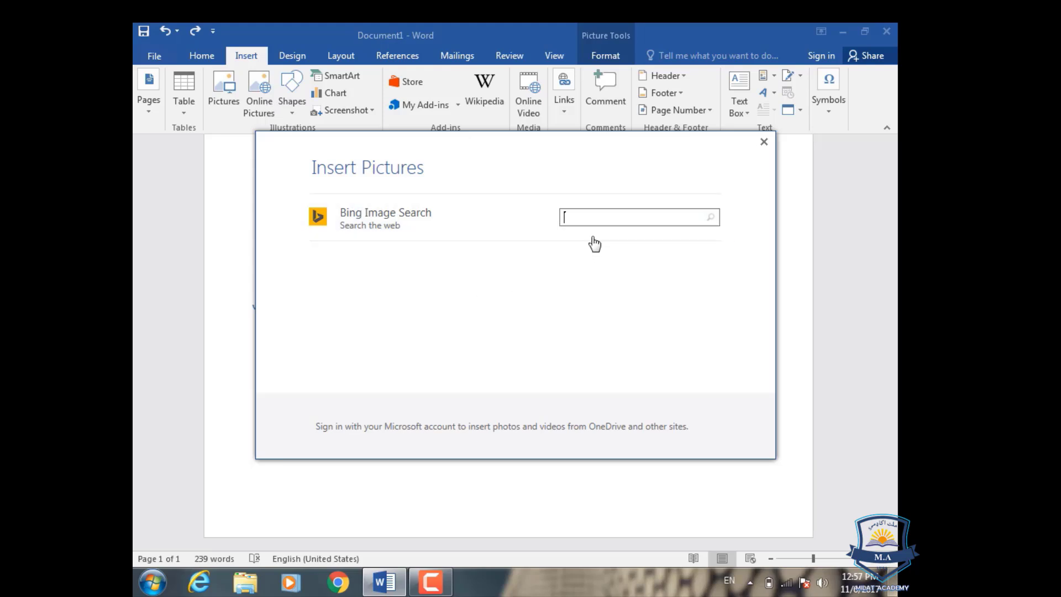
text(Cat)
key(Return)
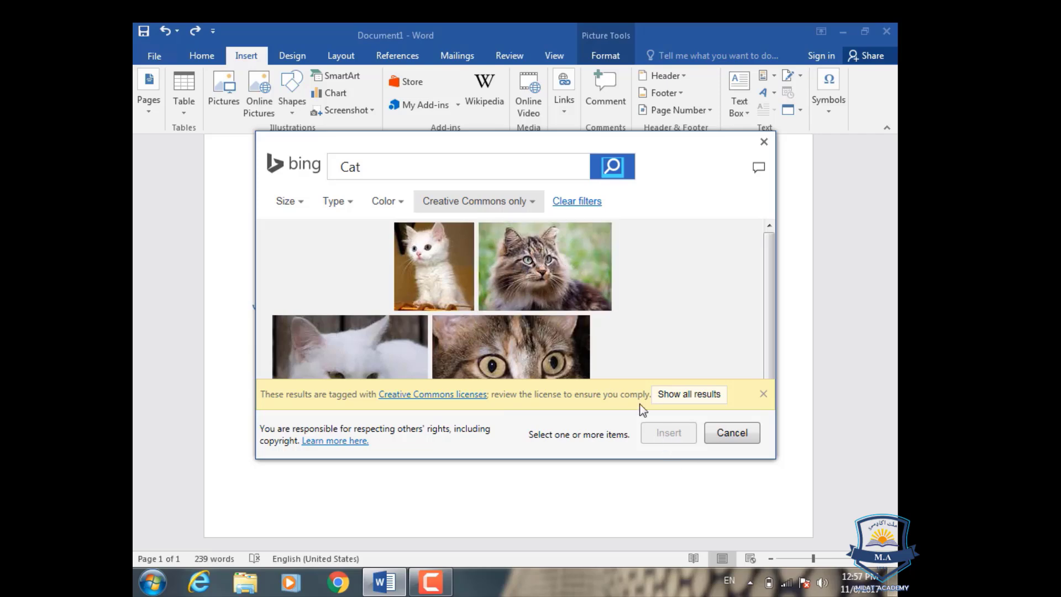
click(558, 276)
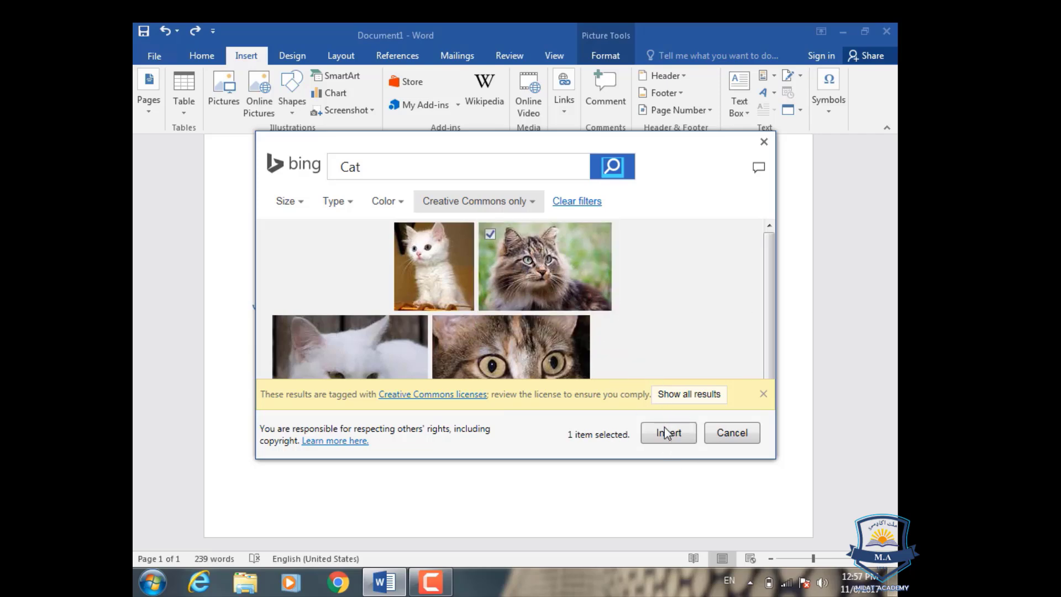
click(765, 140)
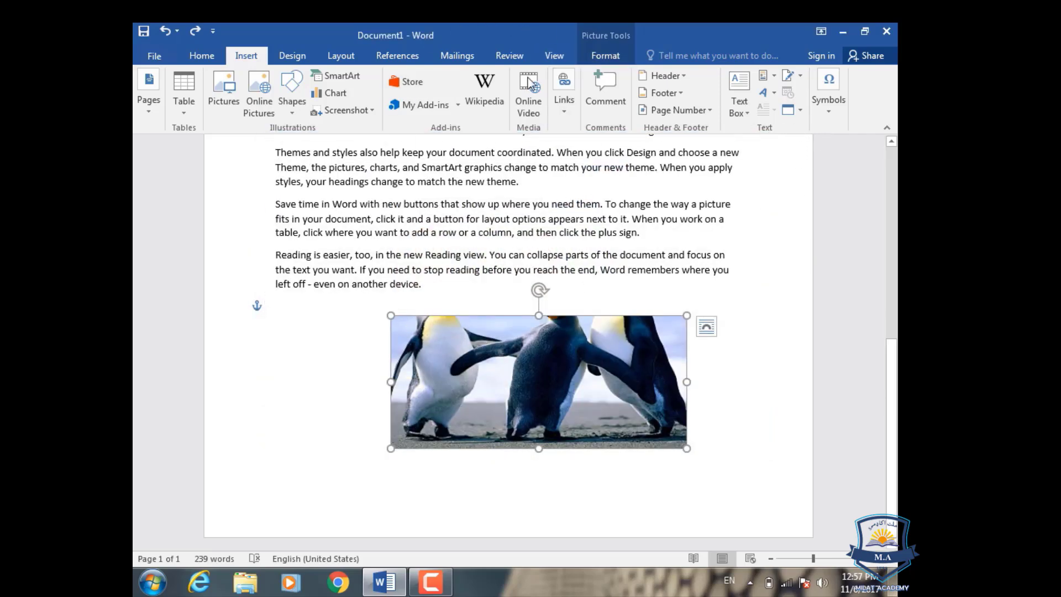
click(606, 57)
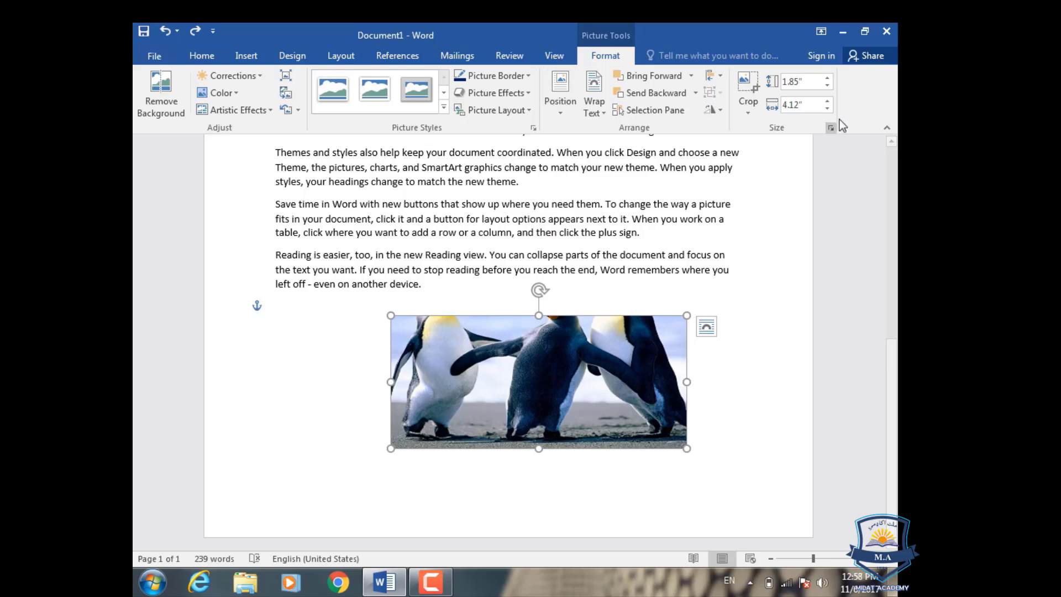